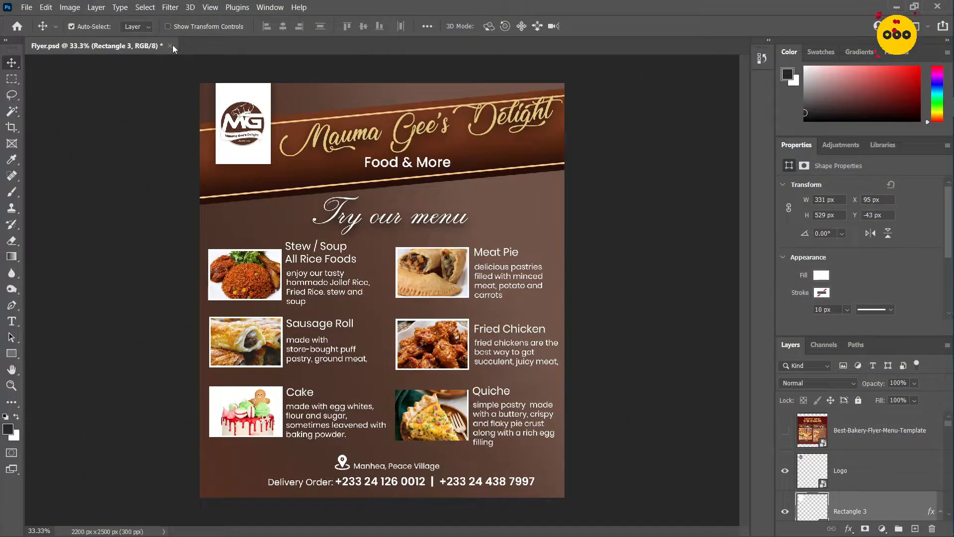
Close the Flyer.psd document without saving its changes
{"action": "left_click", "coordinate": [170, 46]}
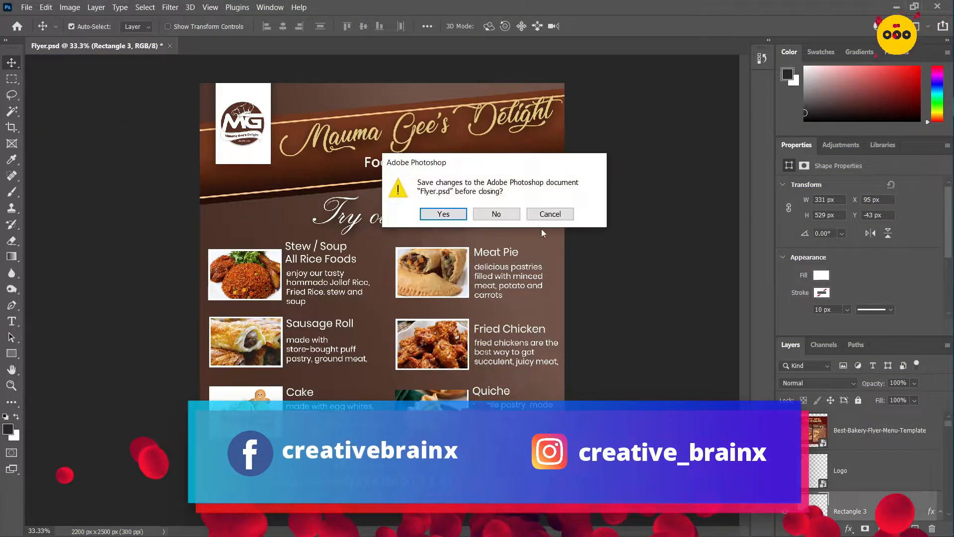
{"action": "left_click", "coordinate": [494, 215]}
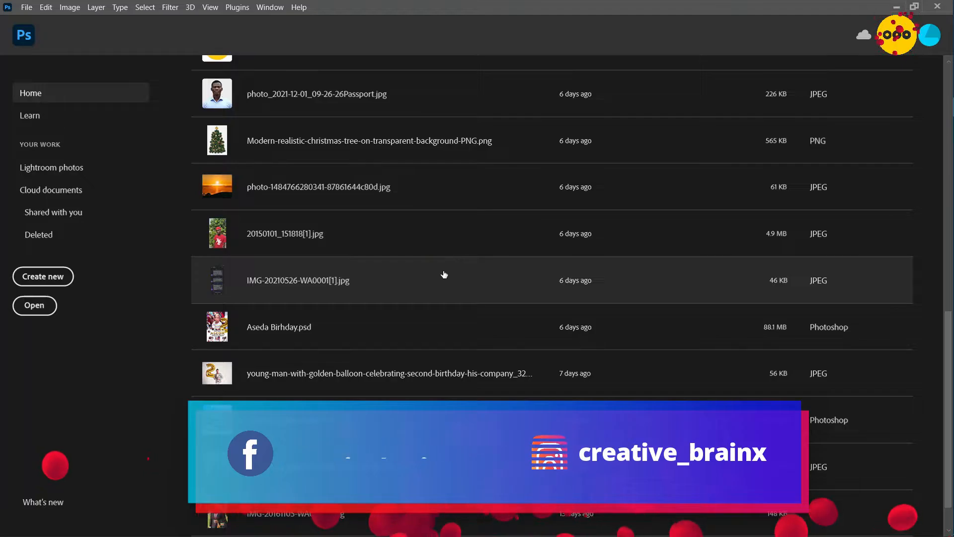
{"action": "scroll", "coordinate": [444, 274], "scroll_direction": "up", "scroll_amount": 10}
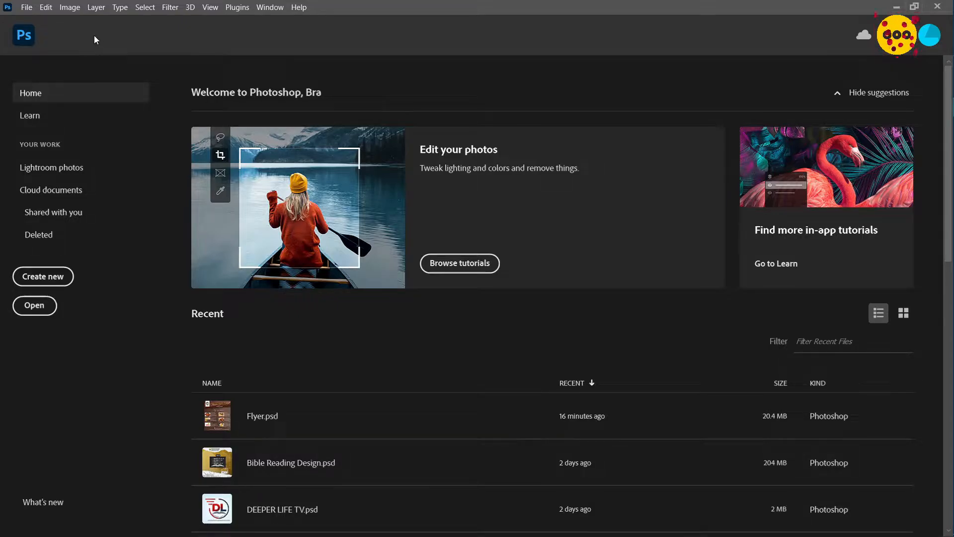
Start setting up a new document with centimeters as the unit and a width of 18.63 cm
{"action": "left_click", "coordinate": [27, 8]}
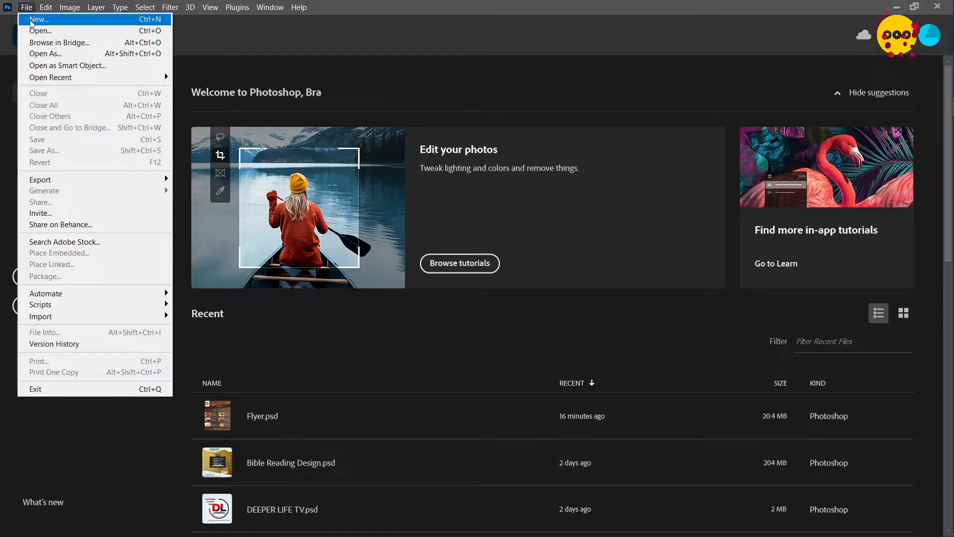
{"action": "left_click", "coordinate": [36, 19]}
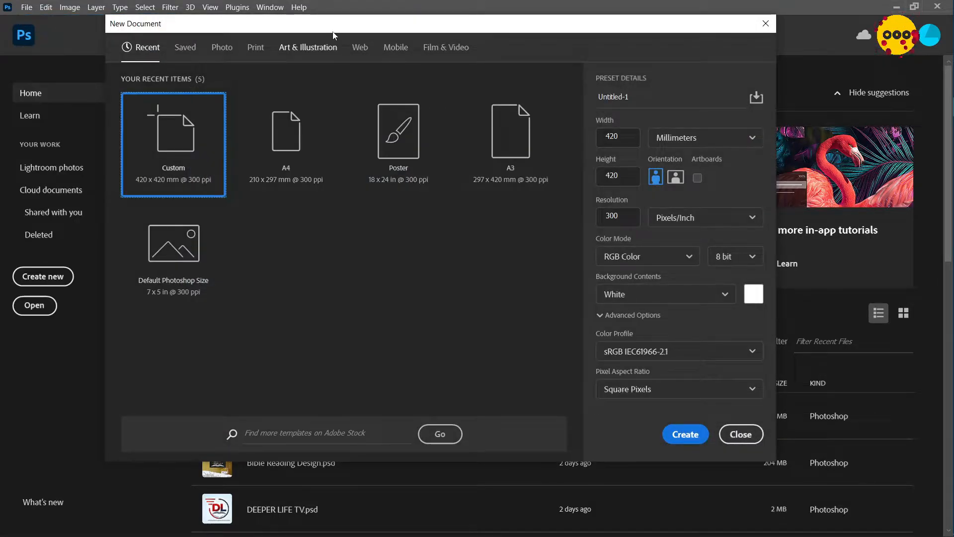
{"action": "mouse_move", "coordinate": [333, 28]}
{"action": "left_mouse_down"}
{"action": "mouse_move", "coordinate": [330, 84]}
{"action": "mouse_move", "coordinate": [334, 41]}
{"action": "left_mouse_up"}
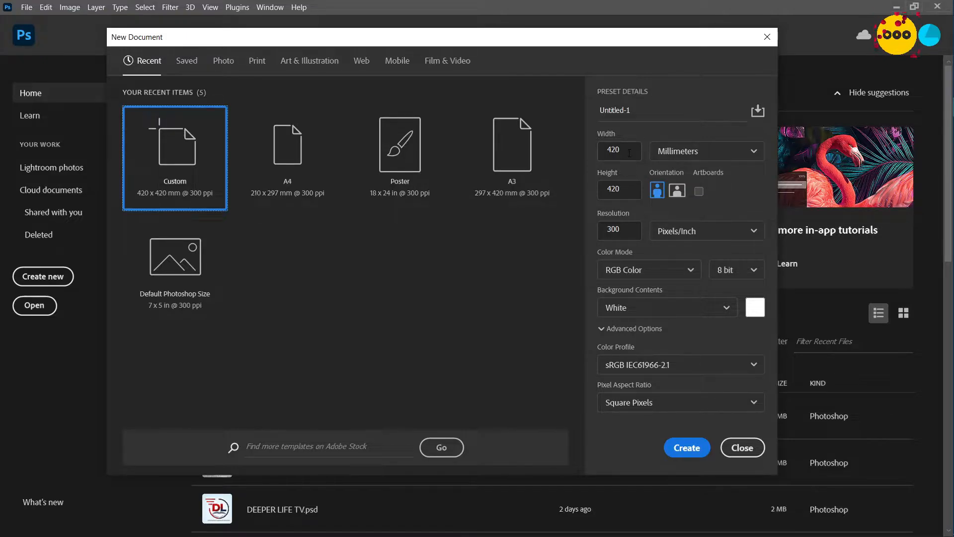
{"action": "left_click_drag", "start_coordinate": [626, 151], "coordinate": [597, 156]}
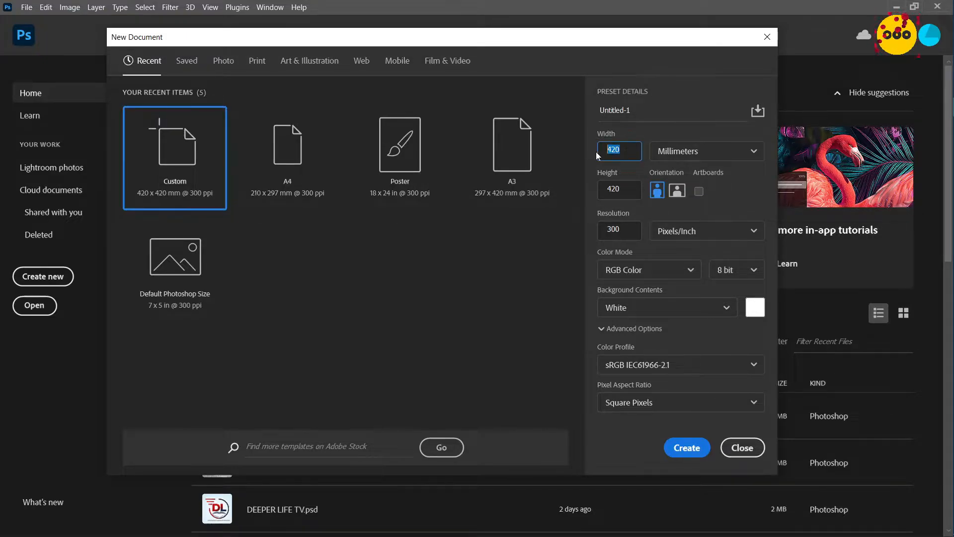
{"action": "left_click", "coordinate": [681, 151]}
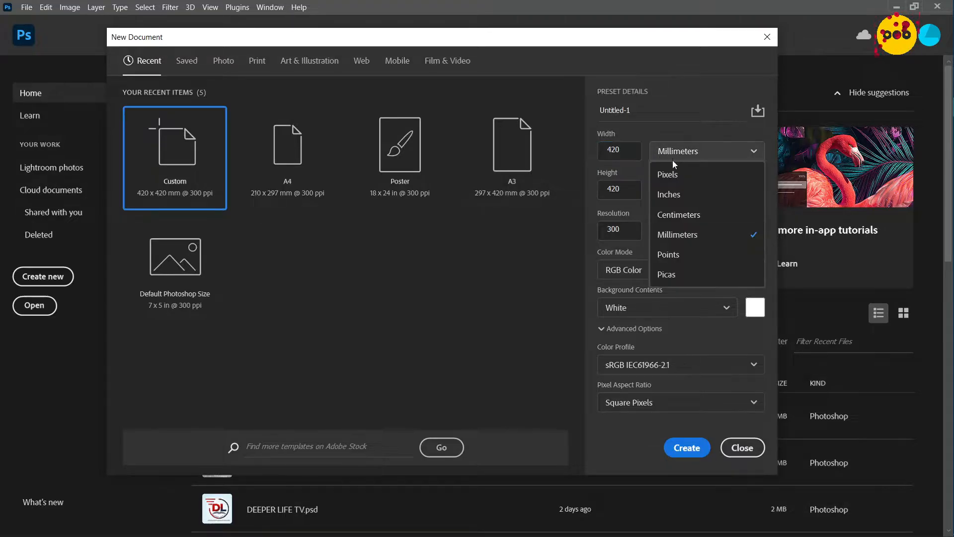
{"action": "left_click", "coordinate": [685, 213]}
{"action": "double_click", "coordinate": [625, 158]}
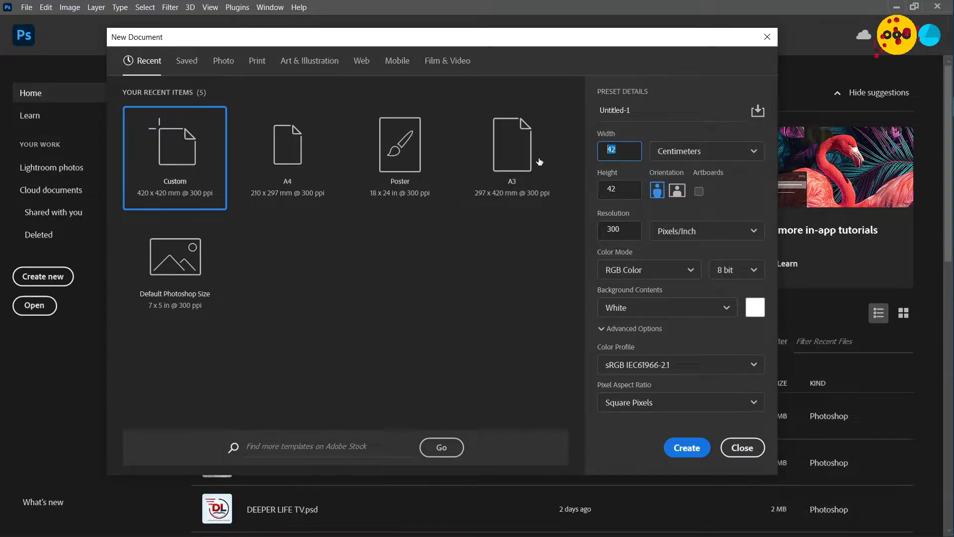
{"action": "type", "text": "18.63"}
Set the document height to 21.17 cm and create the document
{"action": "left_click", "coordinate": [633, 189]}
{"action": "type", "text": "2"}
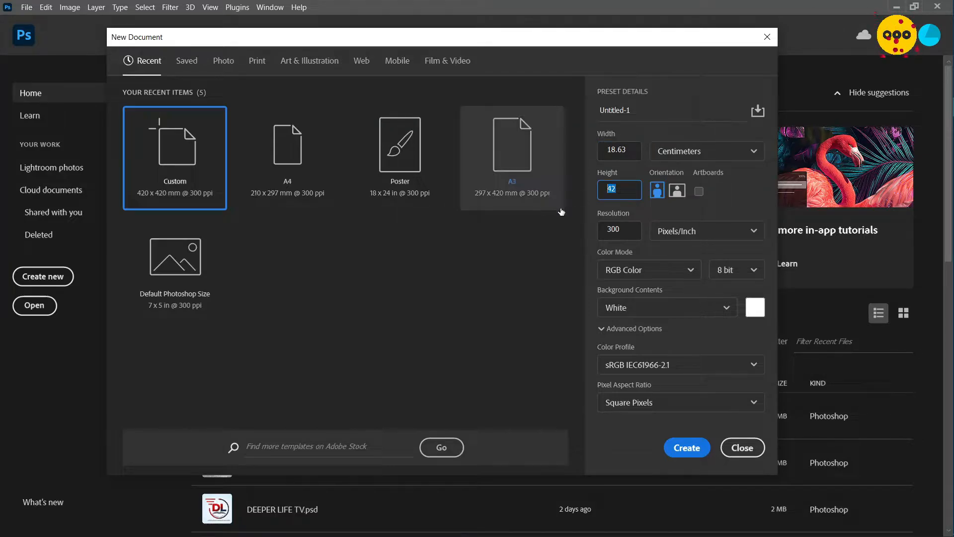
{"action": "type", "text": "1.17"}
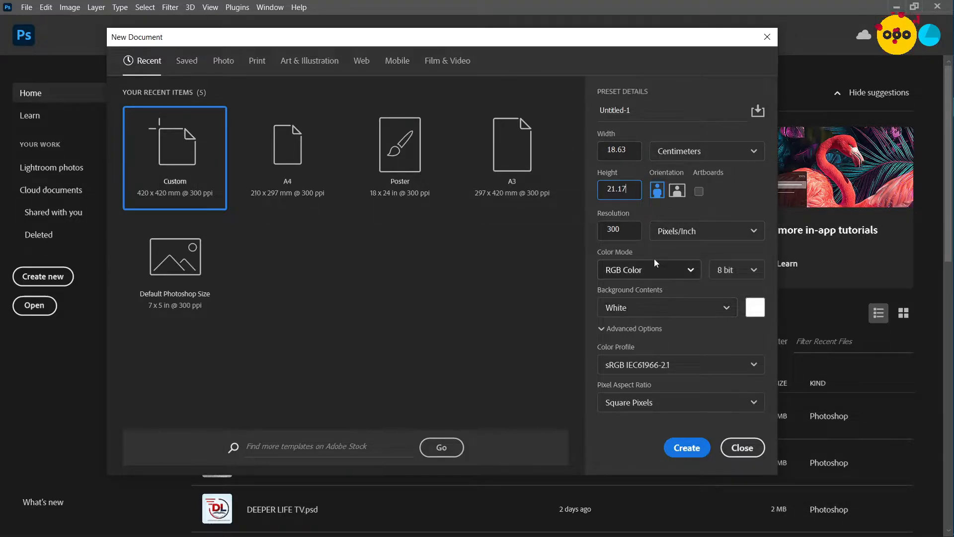
{"action": "left_click", "coordinate": [696, 449]}
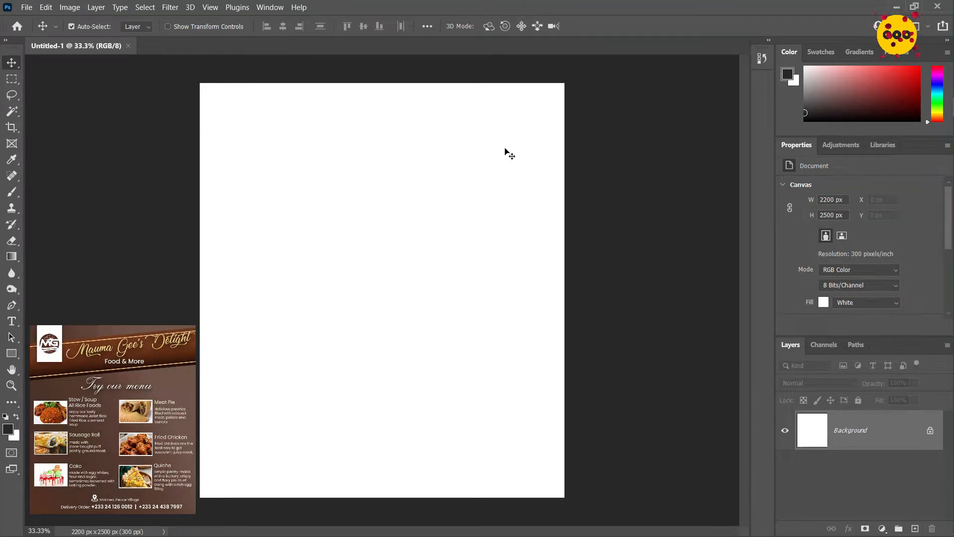
Add a Gradient fill layer with a 77° angle, 95% scale and the gradient reversed
{"action": "left_click", "coordinate": [884, 532]}
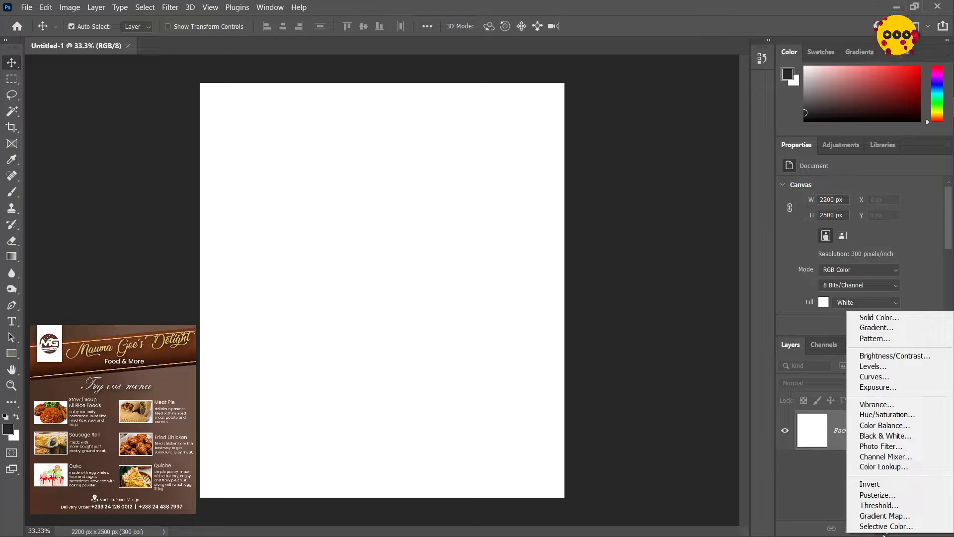
{"action": "left_click", "coordinate": [869, 329]}
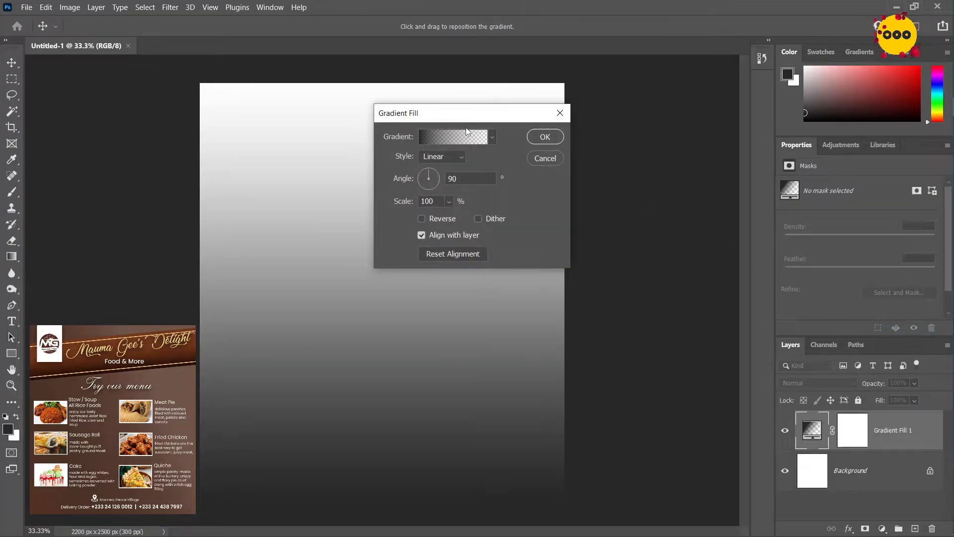
{"action": "left_click_drag", "start_coordinate": [462, 122], "coordinate": [514, 144]}
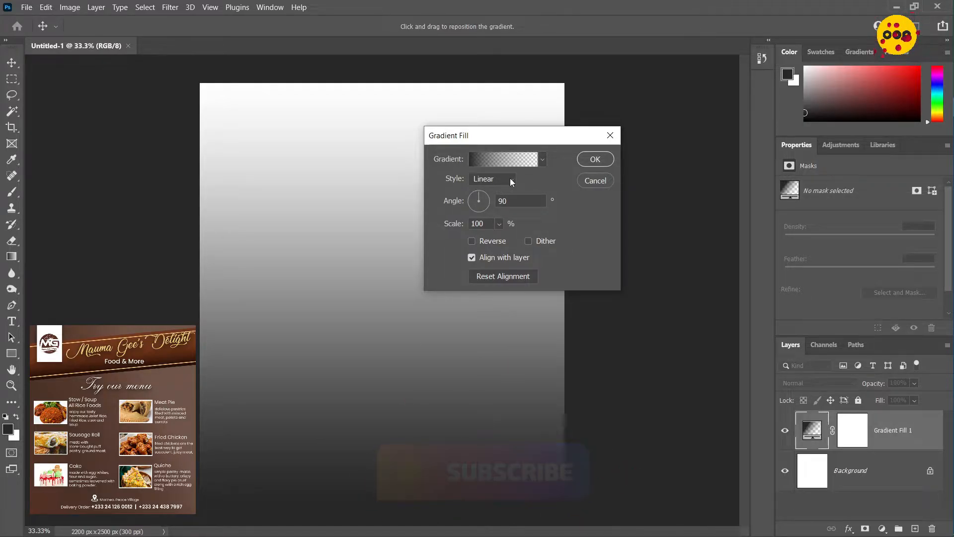
{"action": "double_click", "coordinate": [509, 200]}
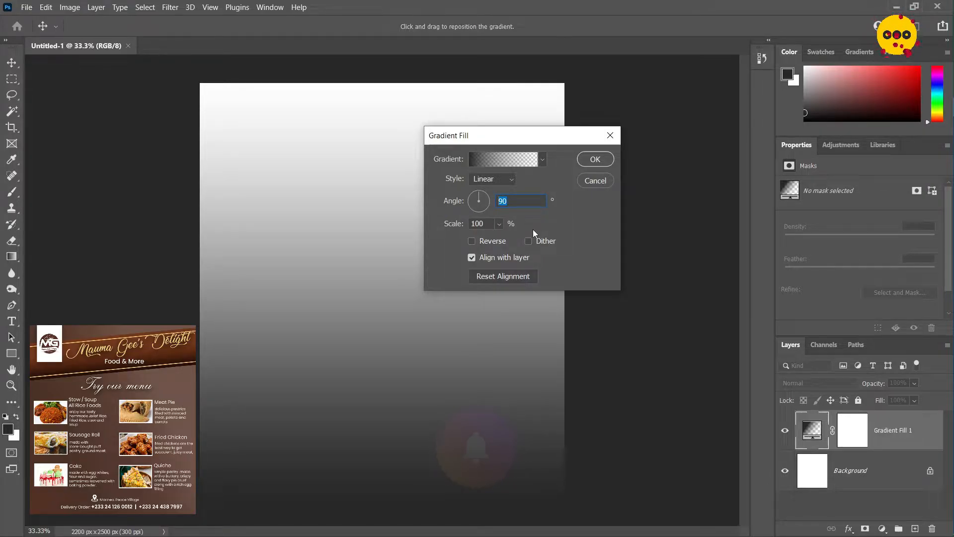
{"action": "type", "text": "77"}
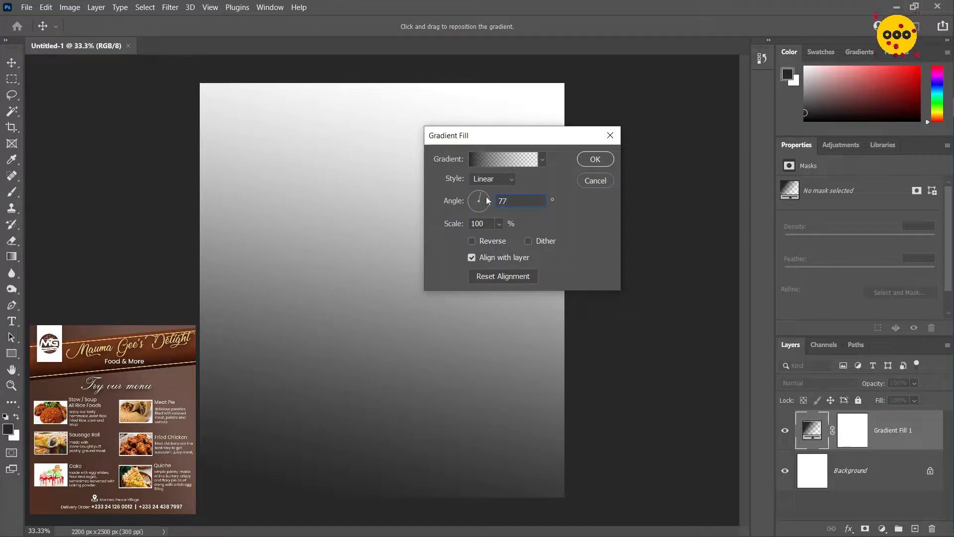
{"action": "left_click_drag", "start_coordinate": [490, 223], "coordinate": [431, 221]}
{"action": "type", "text": "95"}
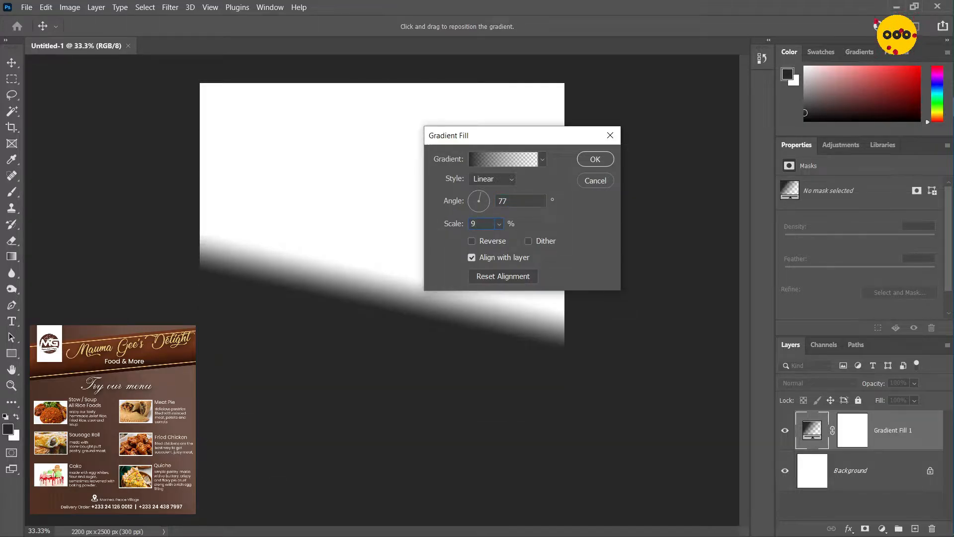
{"action": "left_click", "coordinate": [490, 243]}
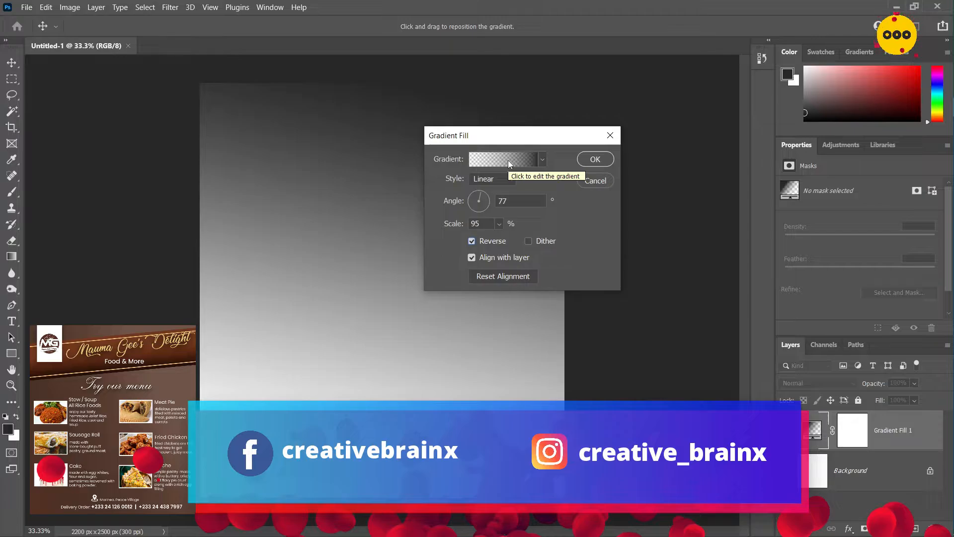
Edit the fill layer's gradient and apply the Blue_01 preset from the Blues group
{"action": "left_click", "coordinate": [508, 160]}
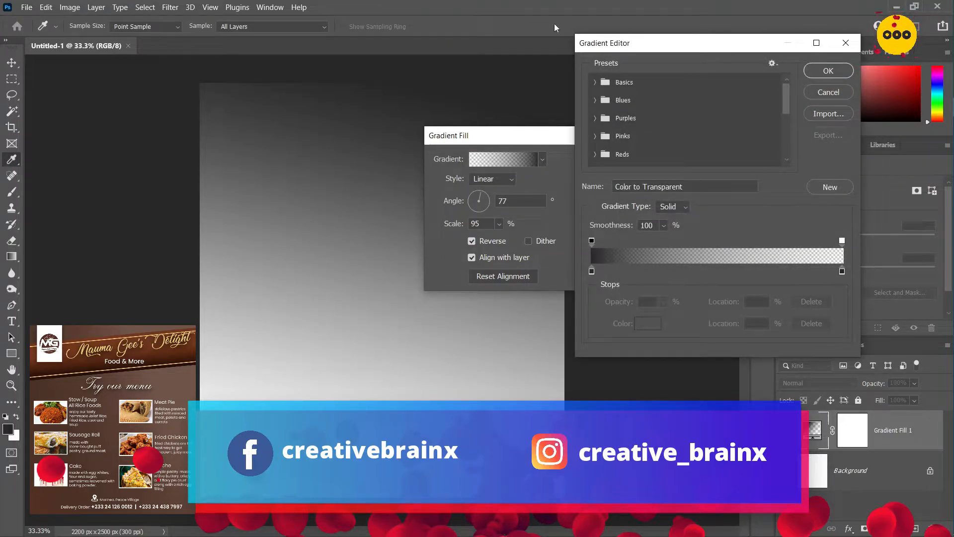
{"action": "left_click", "coordinate": [595, 82]}
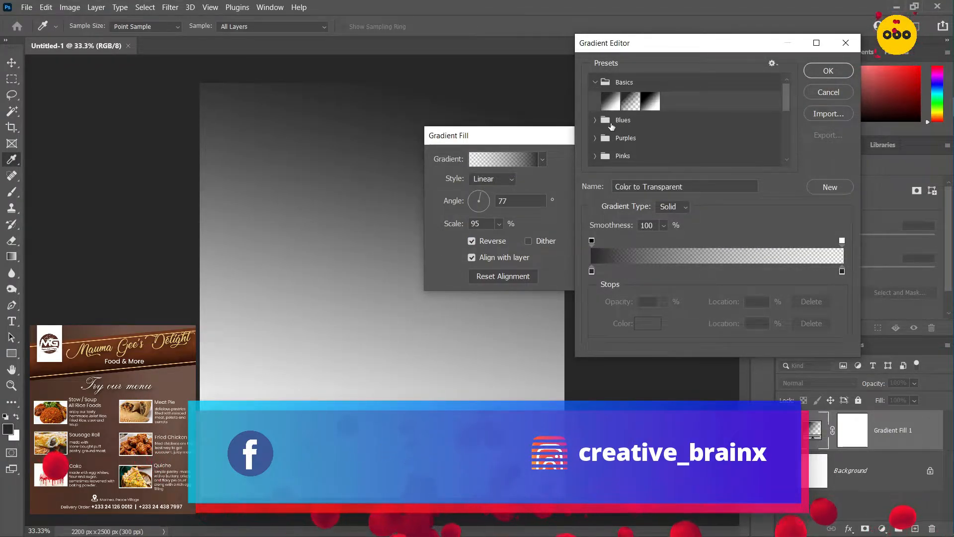
{"action": "left_click", "coordinate": [595, 82]}
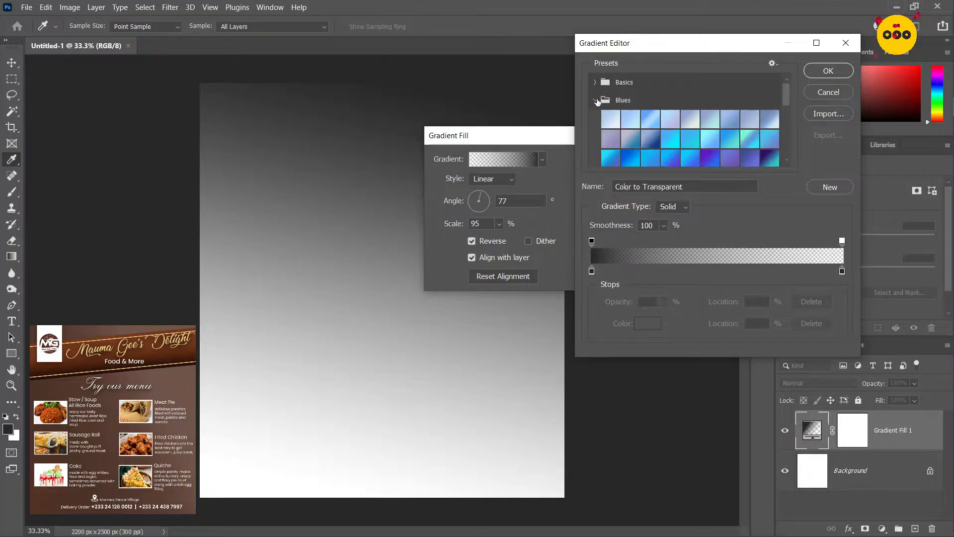
{"action": "left_click", "coordinate": [596, 100]}
{"action": "left_click", "coordinate": [609, 121]}
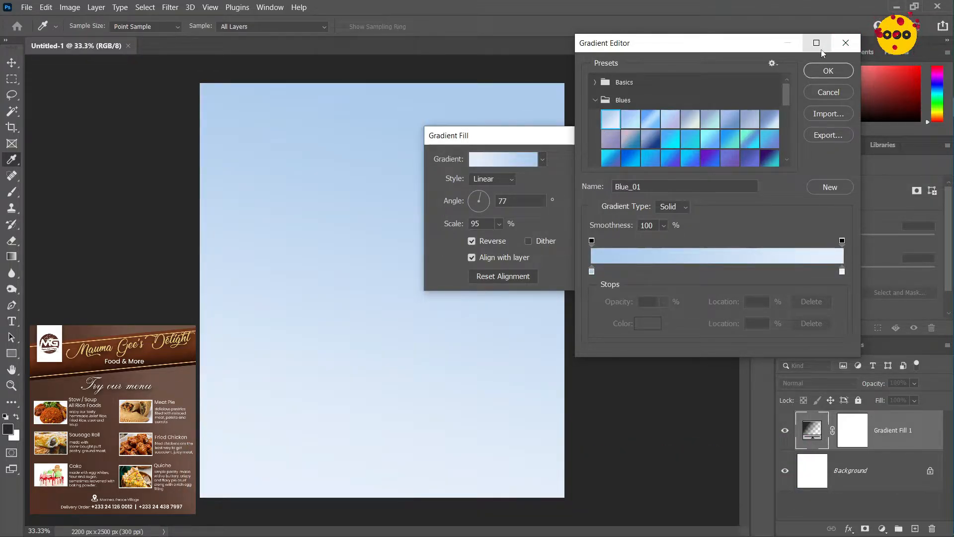
Set the gradient's starting color stop at 0% to #705448
{"action": "left_click", "coordinate": [591, 271]}
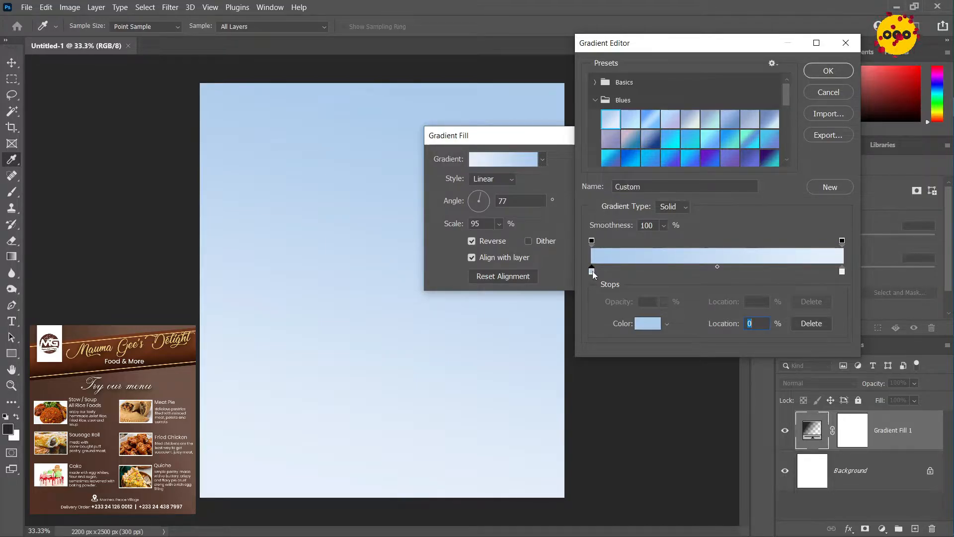
{"action": "left_click", "coordinate": [649, 324]}
{"action": "type", "text": "7"}
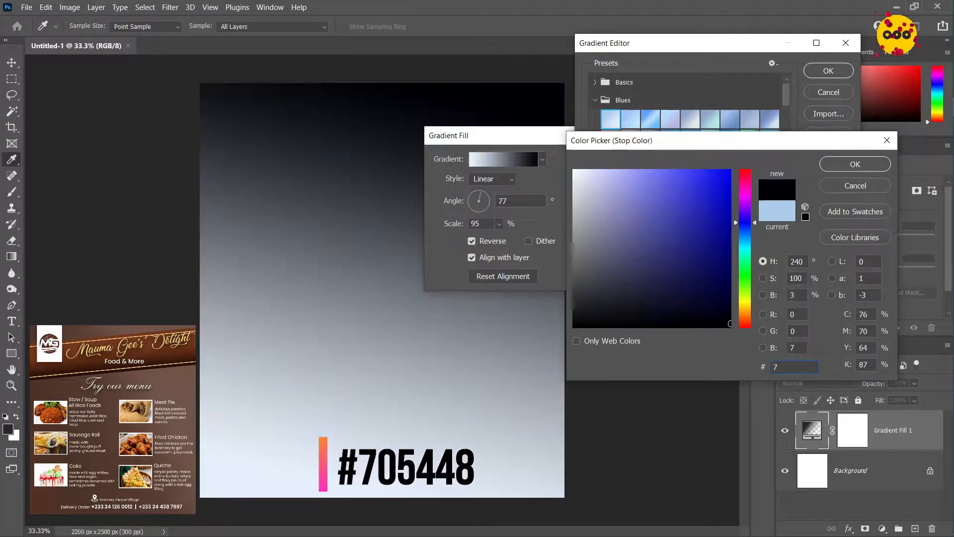
{"action": "type", "text": "05"}
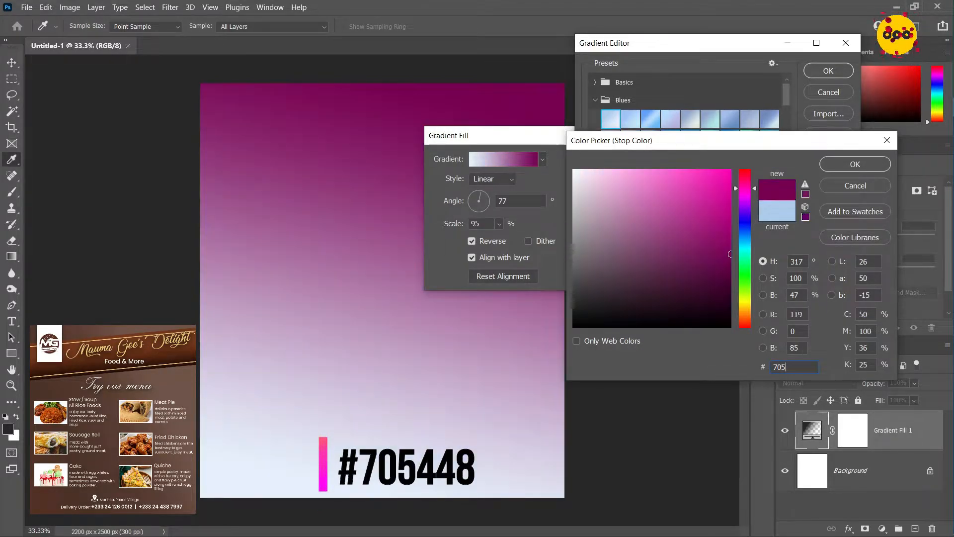
{"action": "type", "text": "448"}
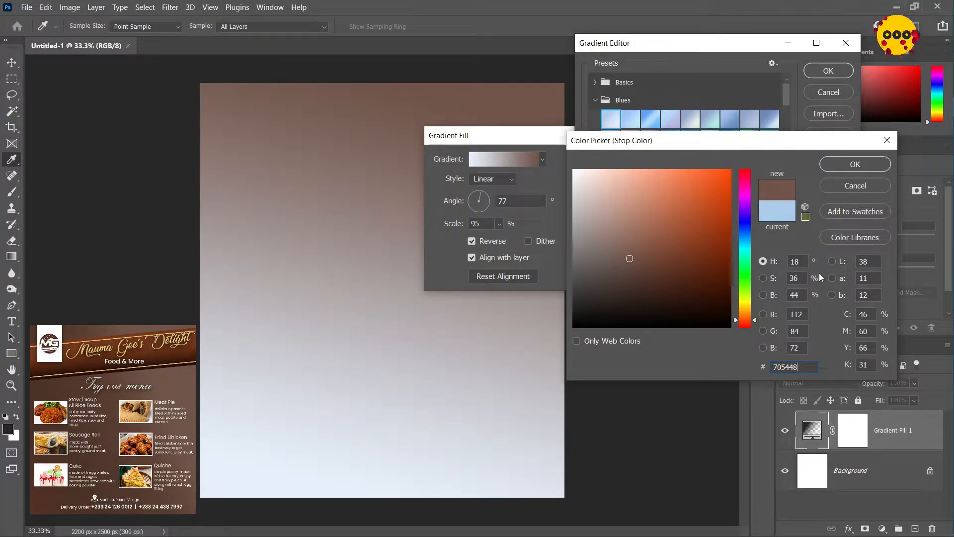
{"action": "left_click", "coordinate": [846, 166]}
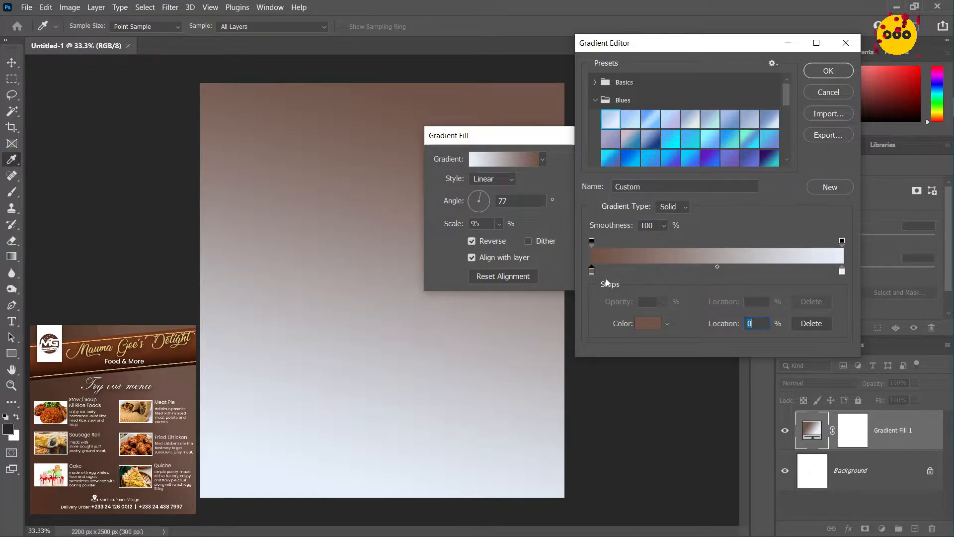
Set the gradient's ending color stop at 100% to #573023
{"action": "left_click", "coordinate": [842, 272]}
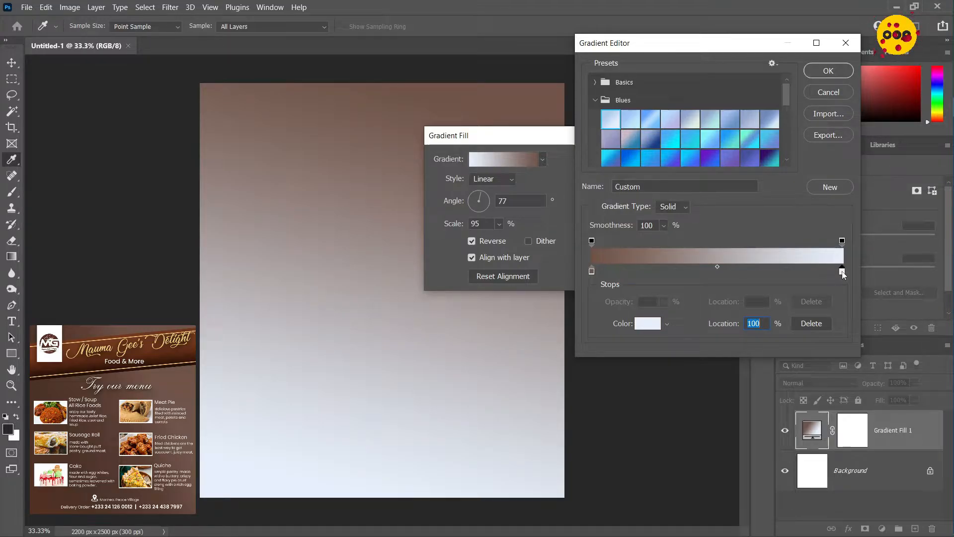
{"action": "left_click", "coordinate": [644, 329]}
{"action": "type", "text": "5"}
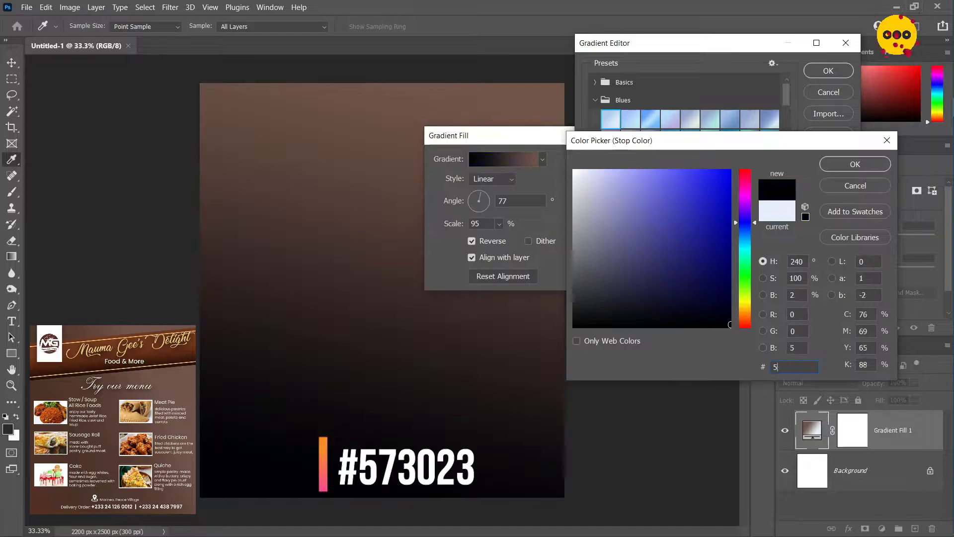
{"action": "type", "text": "73023"}
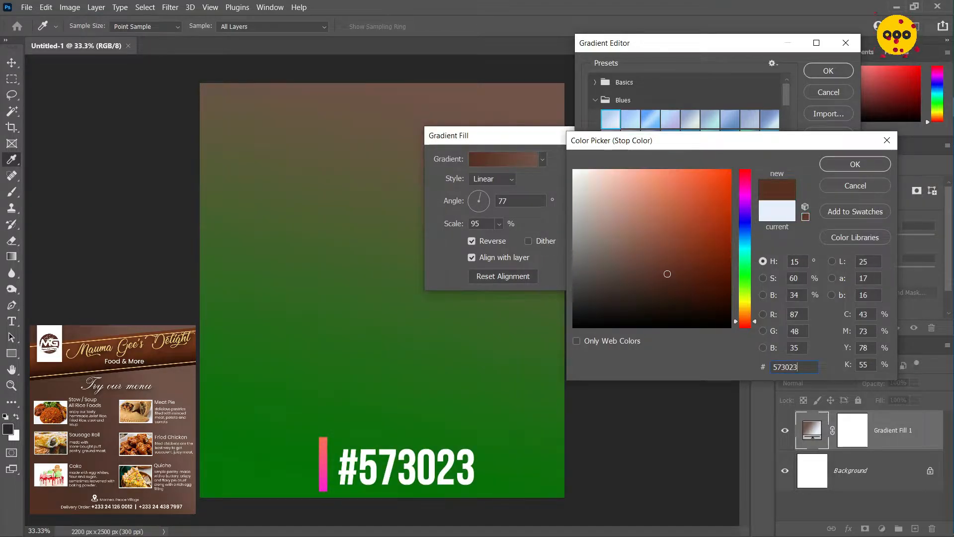
{"action": "left_click", "coordinate": [863, 164]}
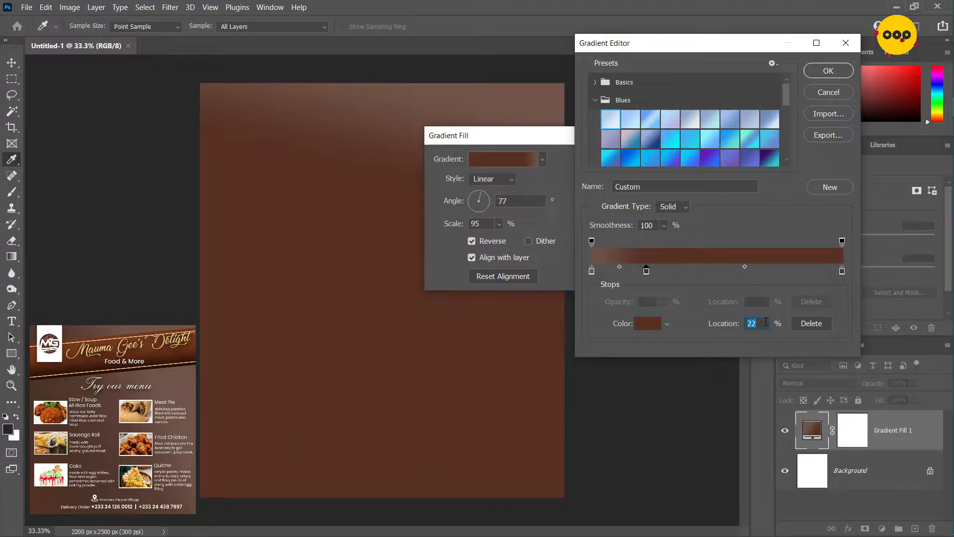
Place the gradient's middle color stop at 25% and set its color to #563f33
{"action": "type", "text": "25"}
{"action": "left_click", "coordinate": [648, 323]}
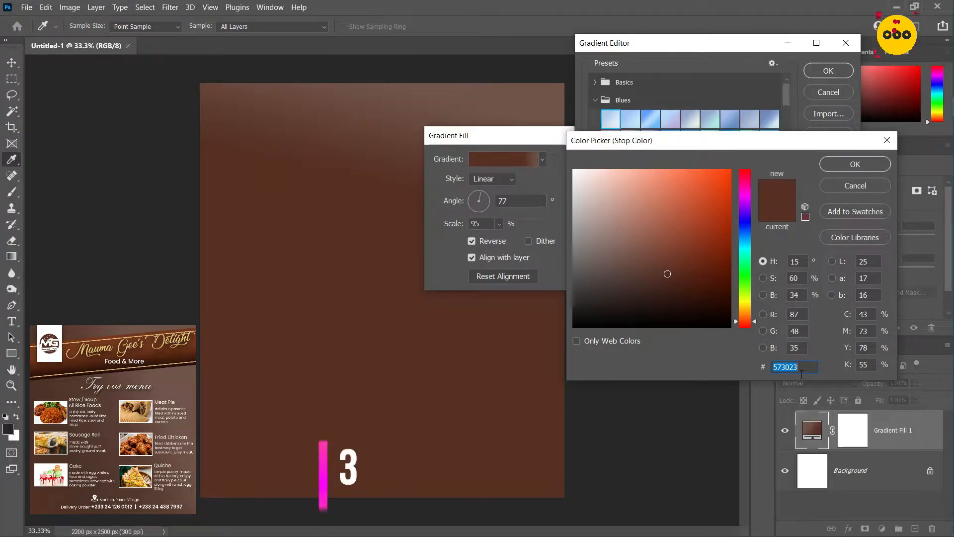
{"action": "type", "text": "563f33"}
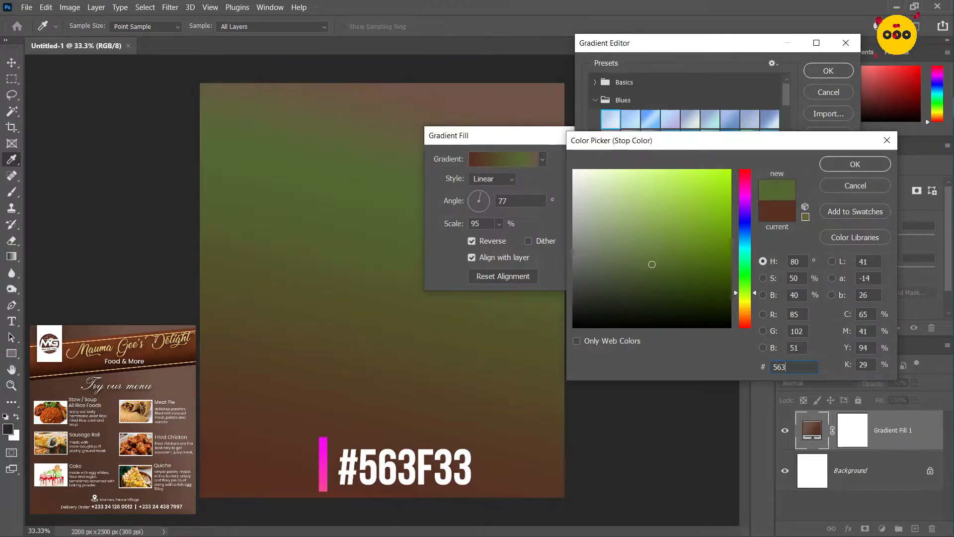
{"action": "key", "text": "Return"}
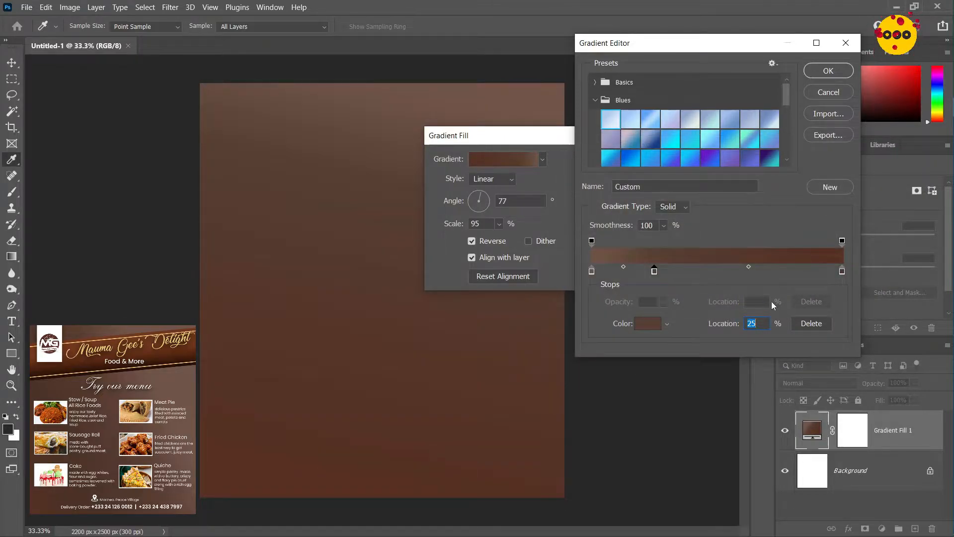
Add another color stop to the gradient at location 62%
{"action": "left_click", "coordinate": [783, 270]}
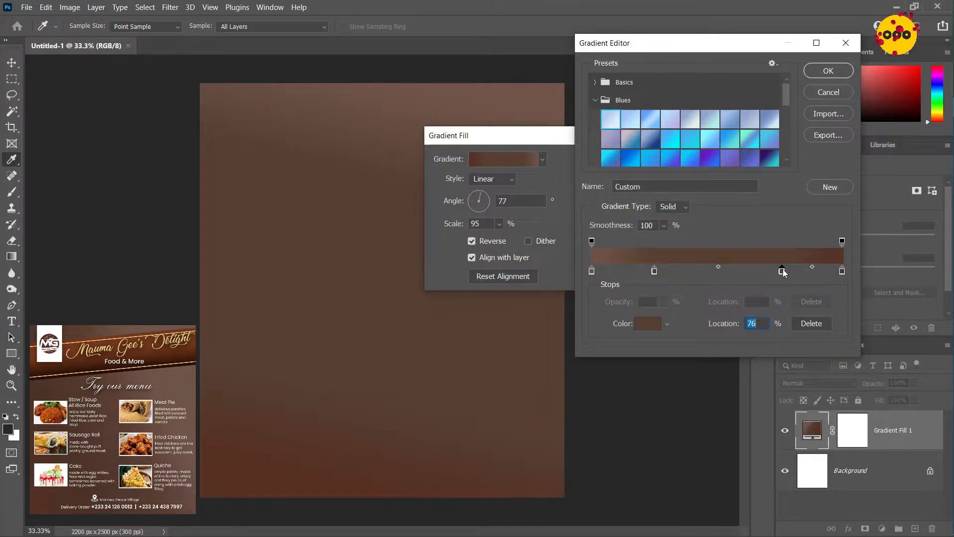
{"action": "type", "text": "62"}
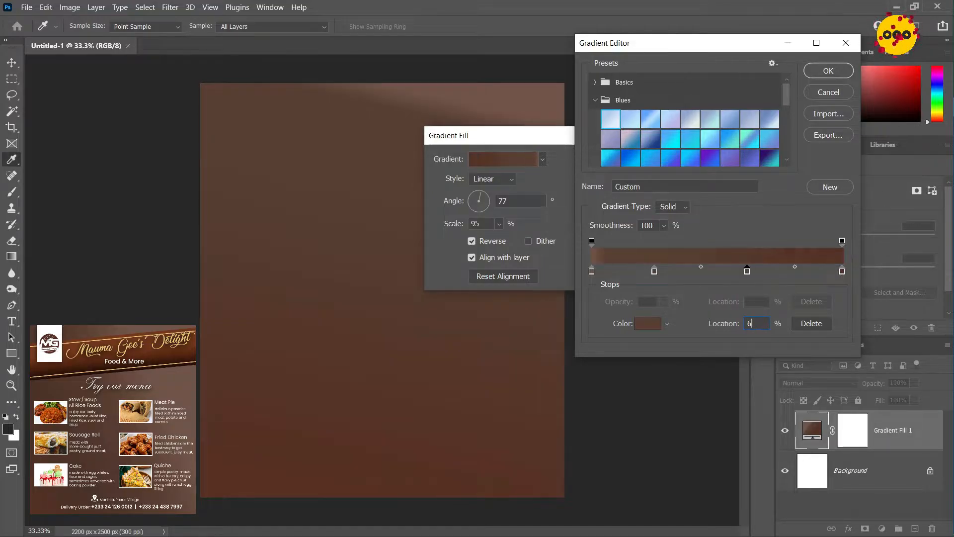
{"action": "left_click_drag", "start_coordinate": [748, 271], "coordinate": [745, 271]}
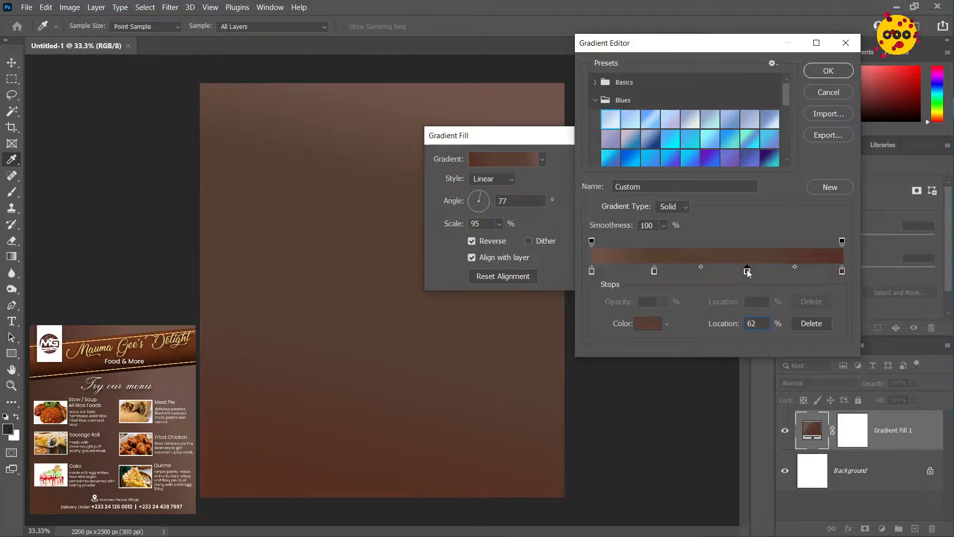
{"action": "type", "text": "62"}
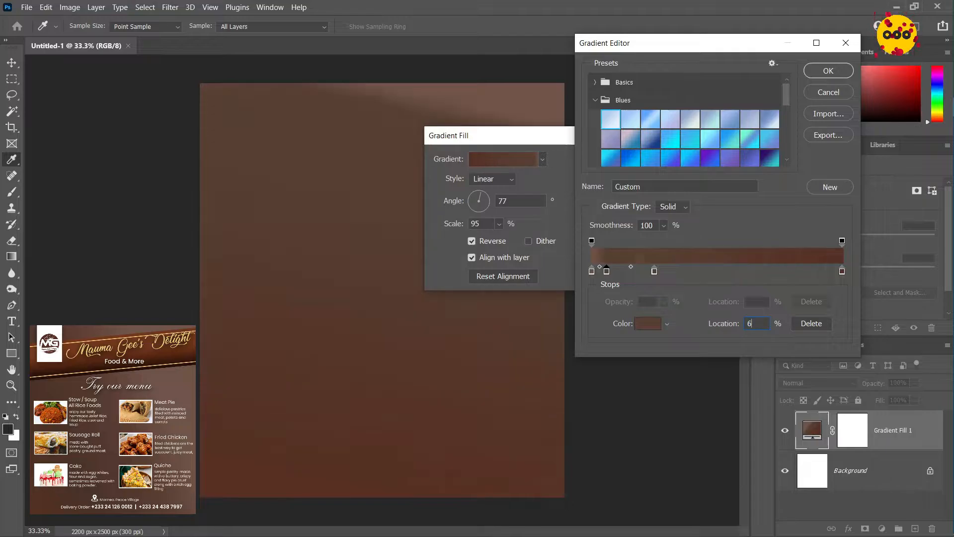
Set the color of the stop at 62% to #4c3228
{"action": "left_click", "coordinate": [649, 327]}
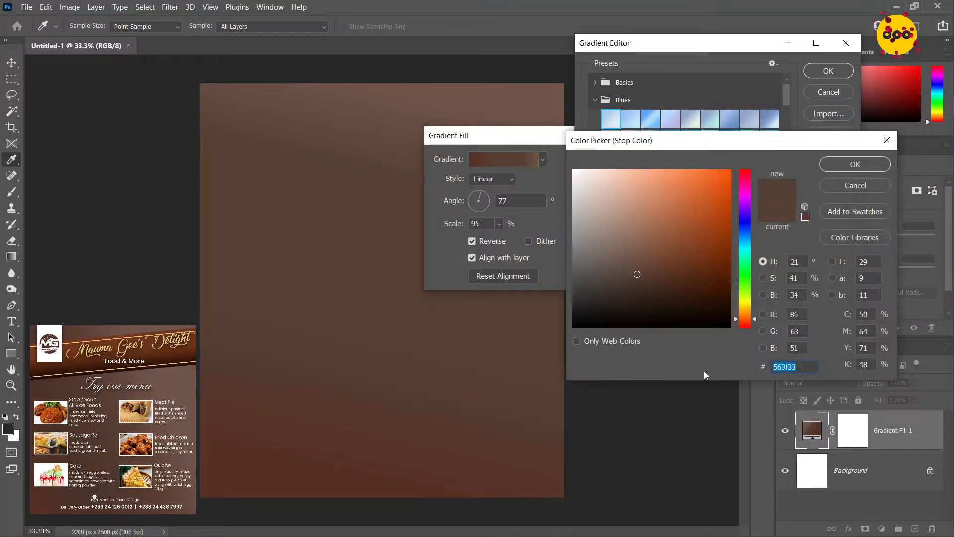
{"action": "type", "text": "4"}
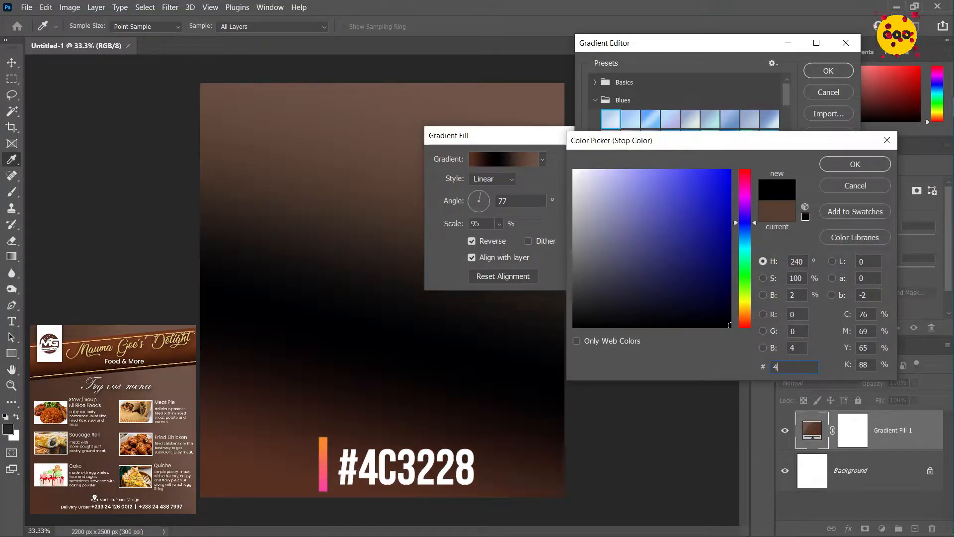
{"action": "type", "text": "c322"}
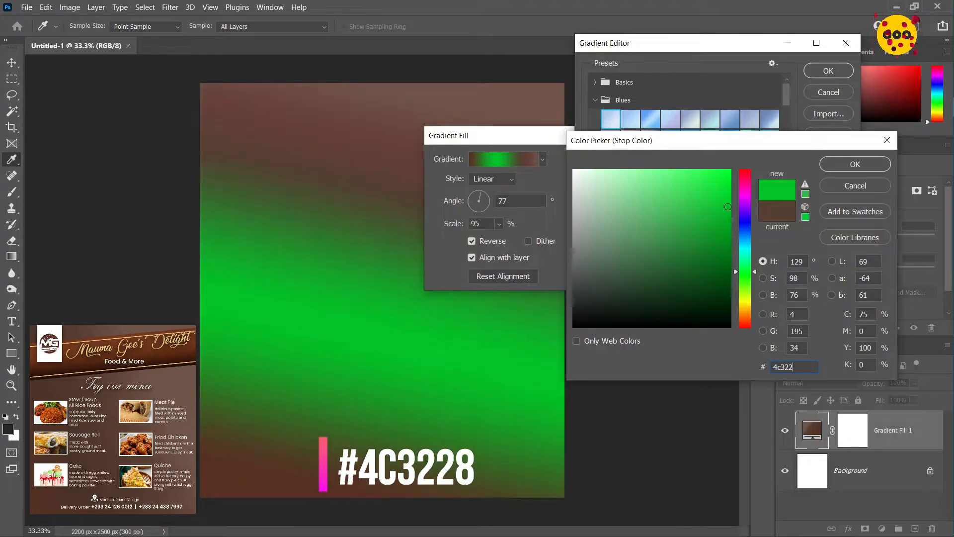
{"action": "type", "text": "8"}
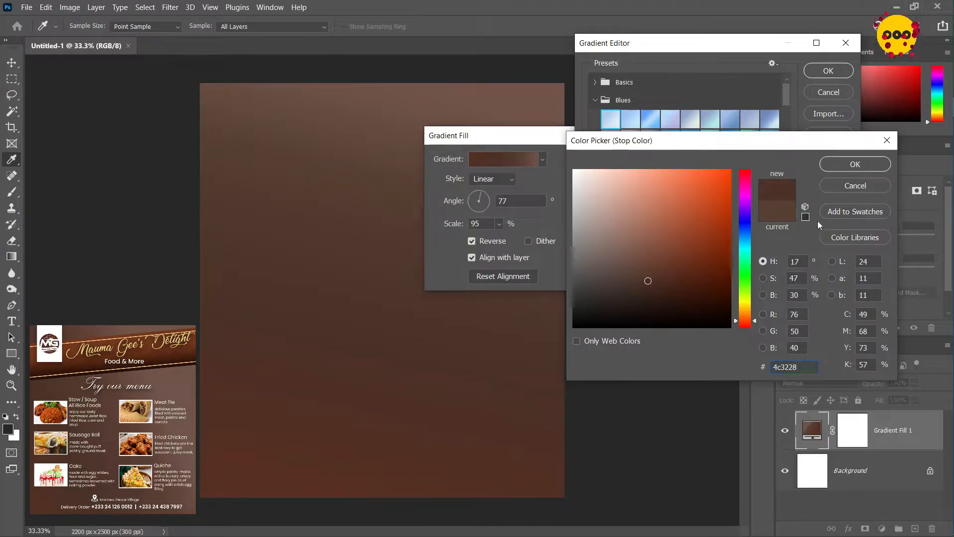
{"action": "left_click", "coordinate": [840, 167]}
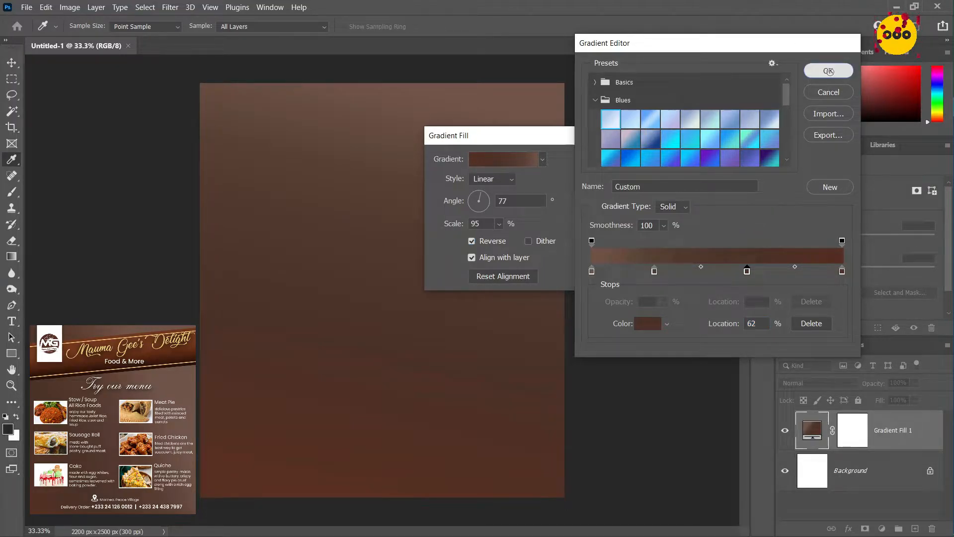
Apply the edited gradient to the fill layer and lock that layer
{"action": "left_click", "coordinate": [828, 71]}
{"action": "left_click", "coordinate": [599, 161]}
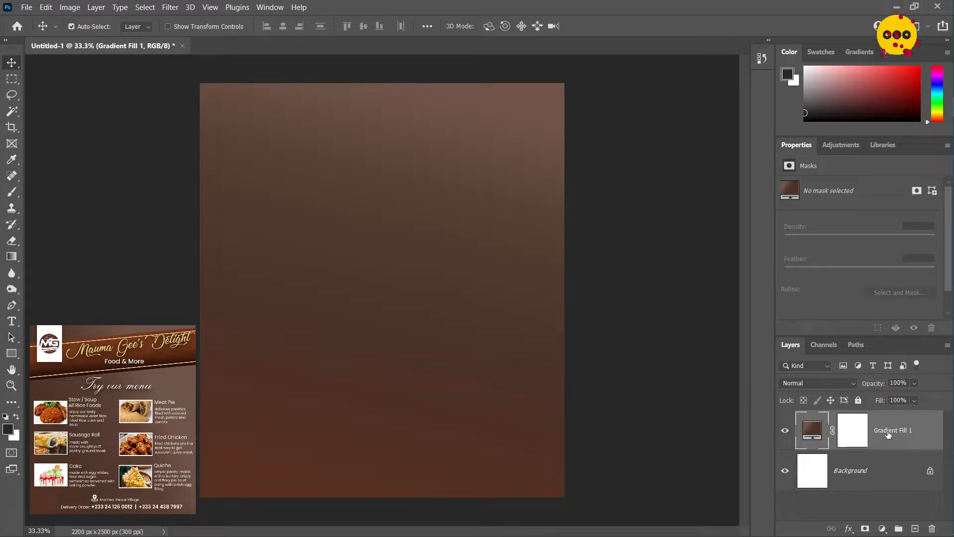
{"action": "key", "text": "ctrl+slash"}
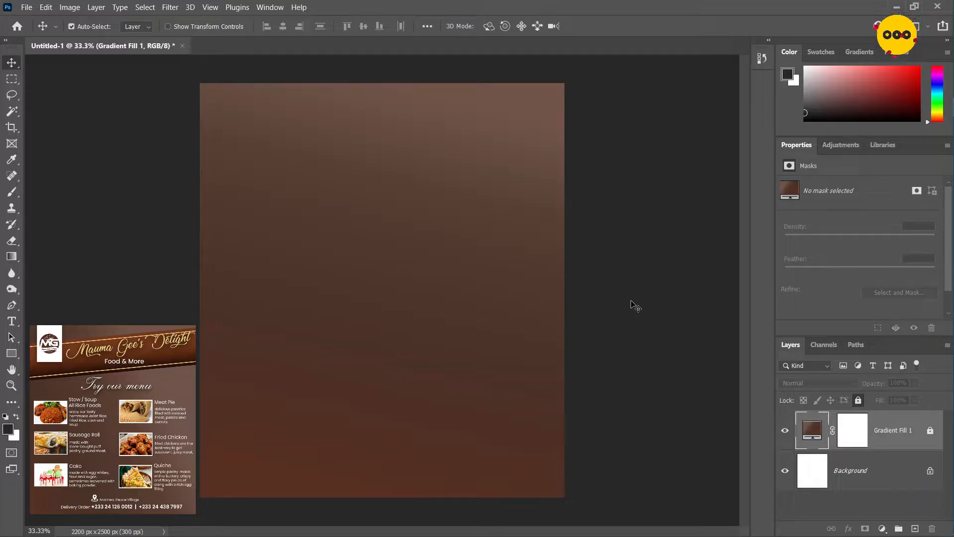
Draw a rectangle about 2579 × 497 px across the upper part of the flyer and rotate it to -5.41°
{"action": "key", "text": "u"}
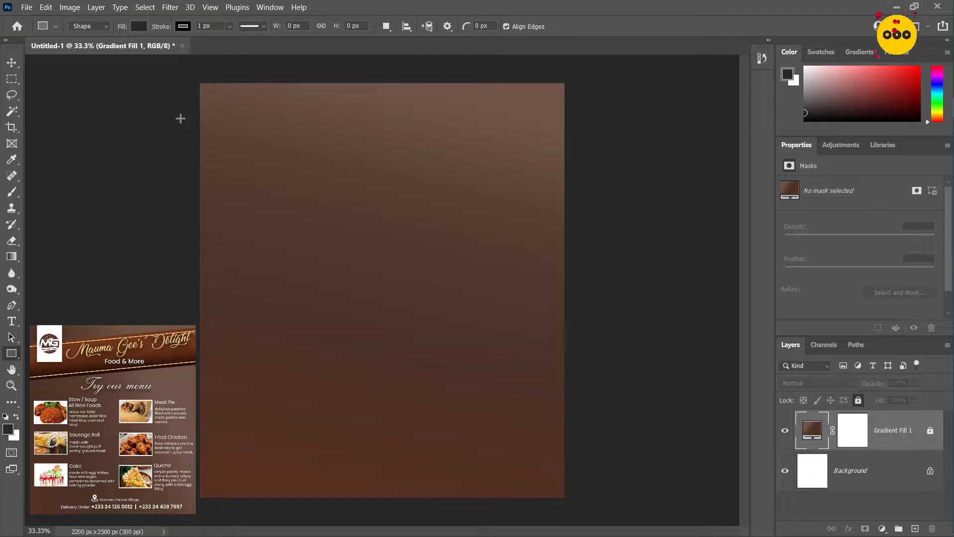
{"action": "left_click_drag", "start_coordinate": [181, 119], "coordinate": [607, 201]}
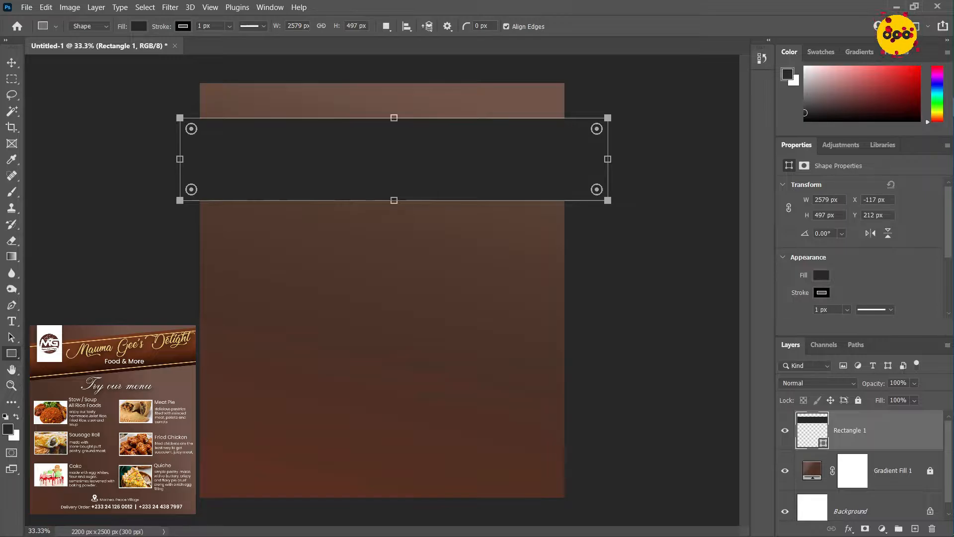
{"action": "left_click", "coordinate": [834, 234]}
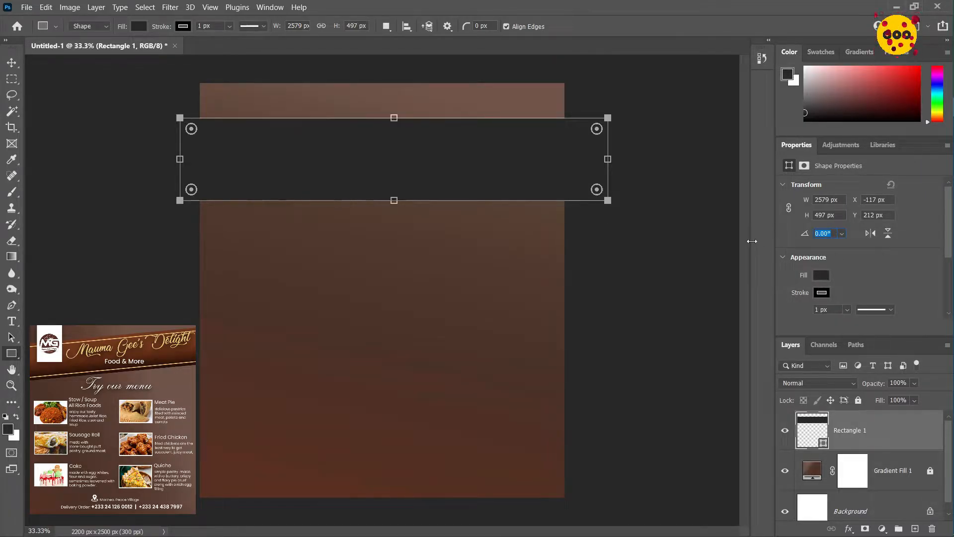
{"action": "type", "text": "-"}
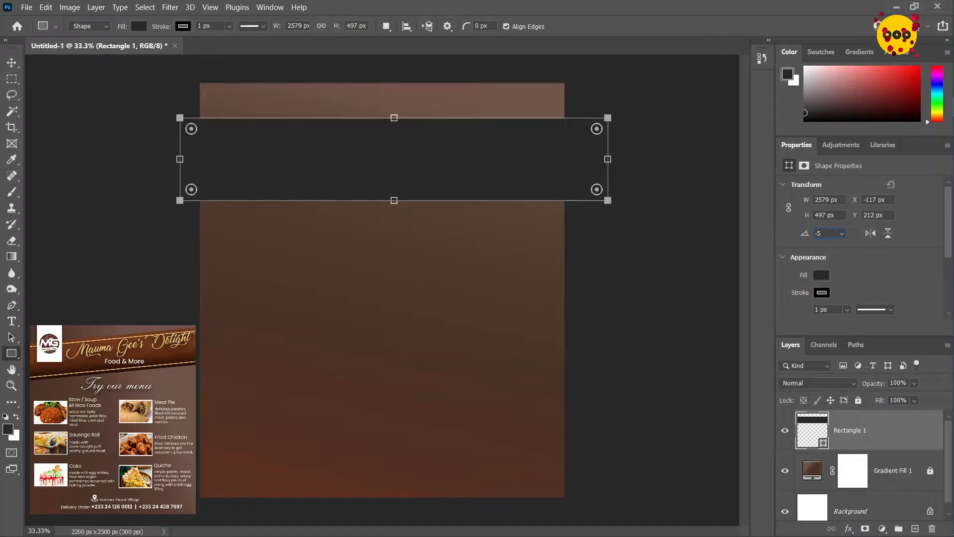
{"action": "type", "text": "5.41"}
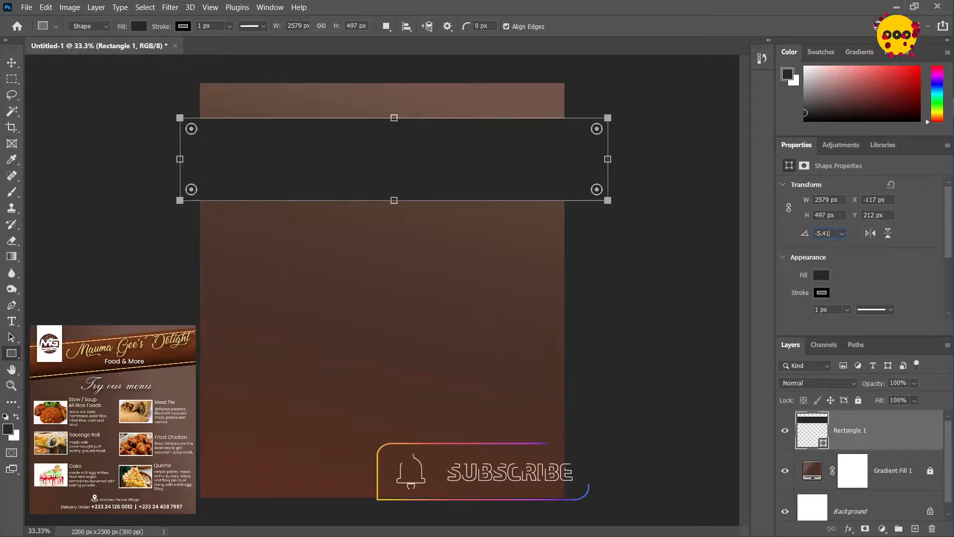
{"action": "key", "text": "Return"}
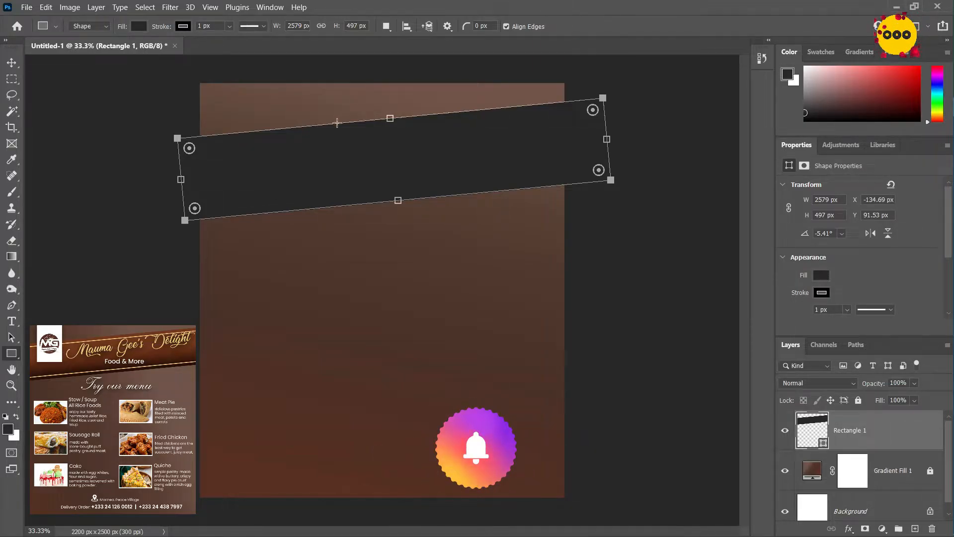
Move the tilted rectangle straight up to about Y 31 px
{"action": "left_click", "coordinate": [11, 62]}
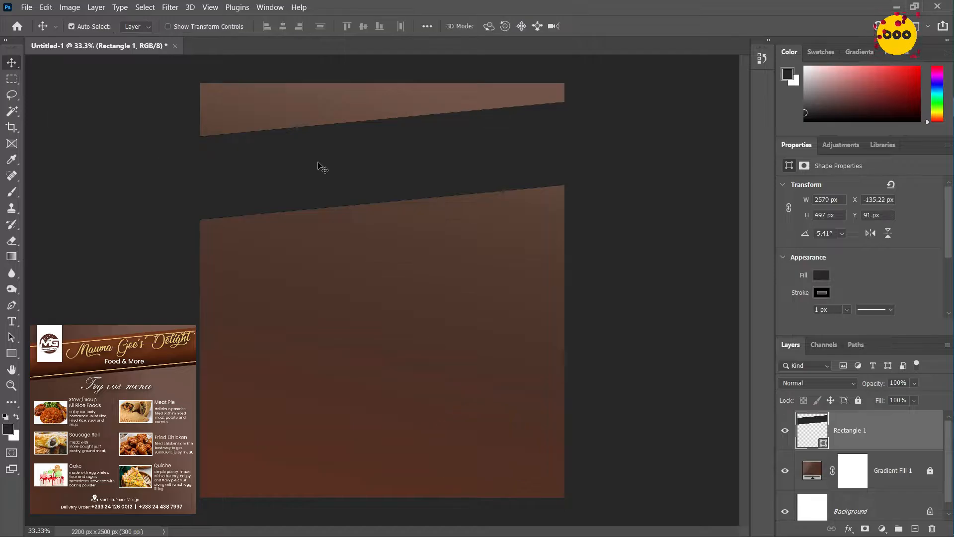
{"action": "left_click_drag", "start_coordinate": [318, 169], "coordinate": [320, 158]}
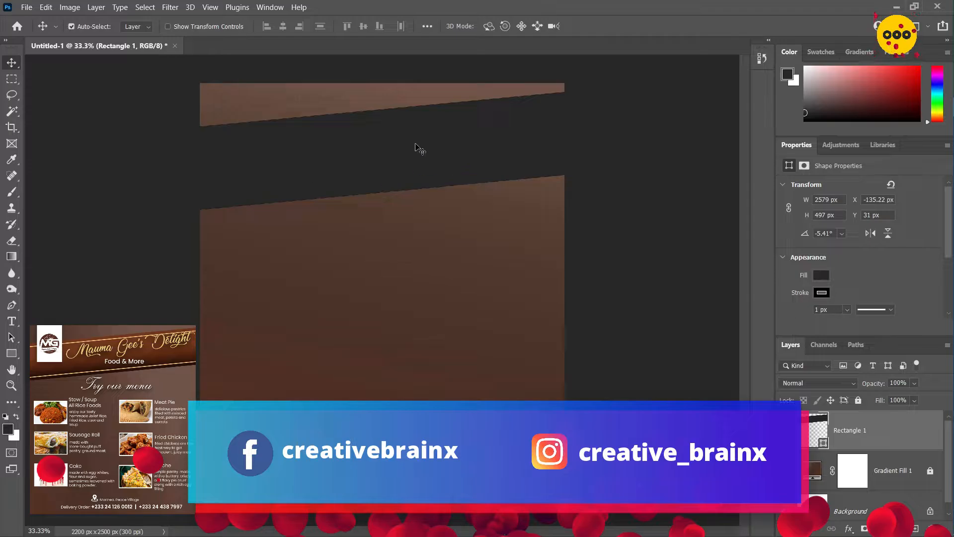
Add a reversed linear Gradient Overlay to the rectangle layer with a 95° angle and 36% scale
{"action": "right_click", "coordinate": [900, 429]}
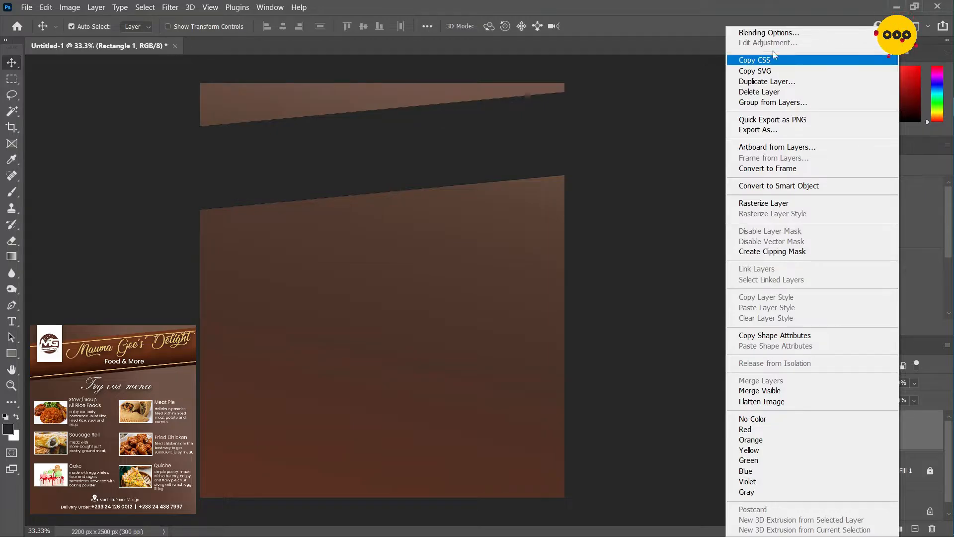
{"action": "left_click", "coordinate": [770, 33]}
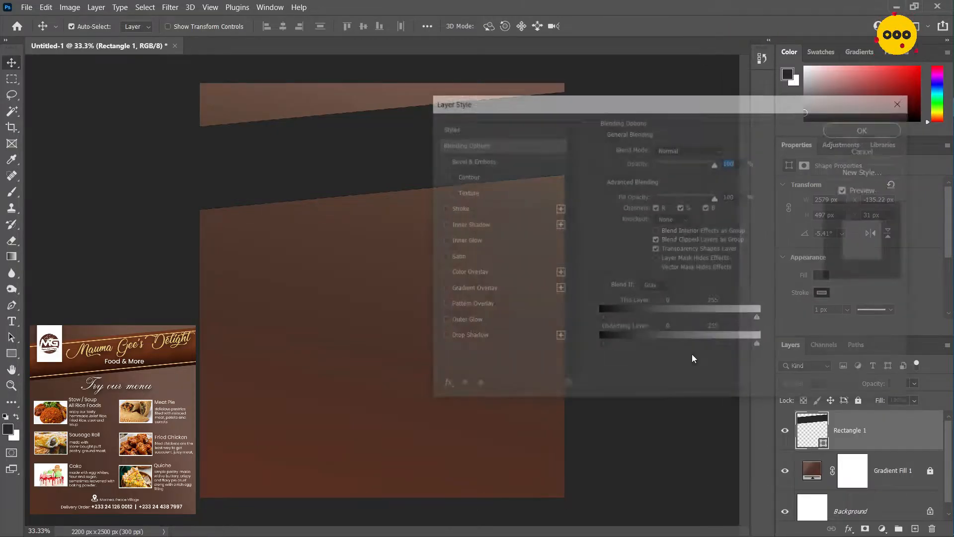
{"action": "left_click_drag", "start_coordinate": [772, 108], "coordinate": [894, 118]}
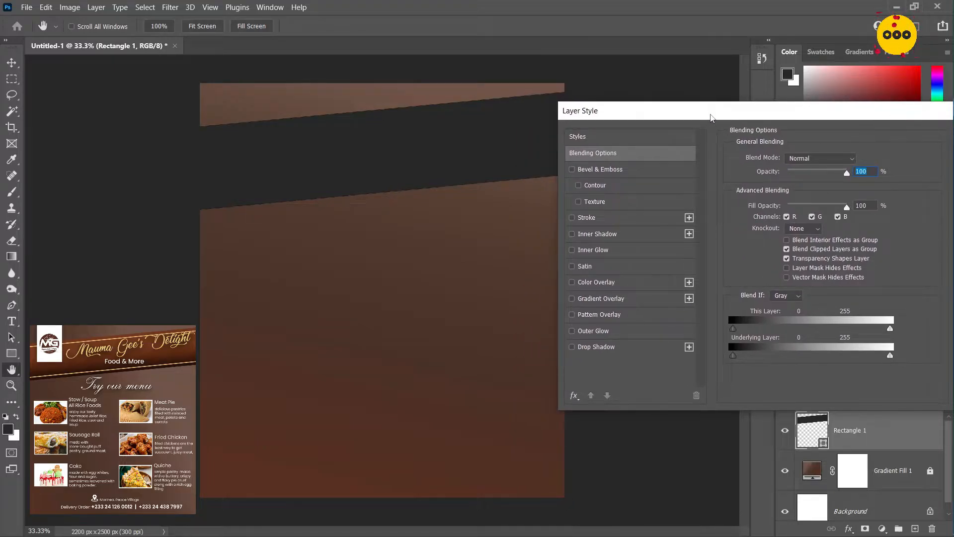
{"action": "left_click_drag", "start_coordinate": [711, 118], "coordinate": [770, 119]}
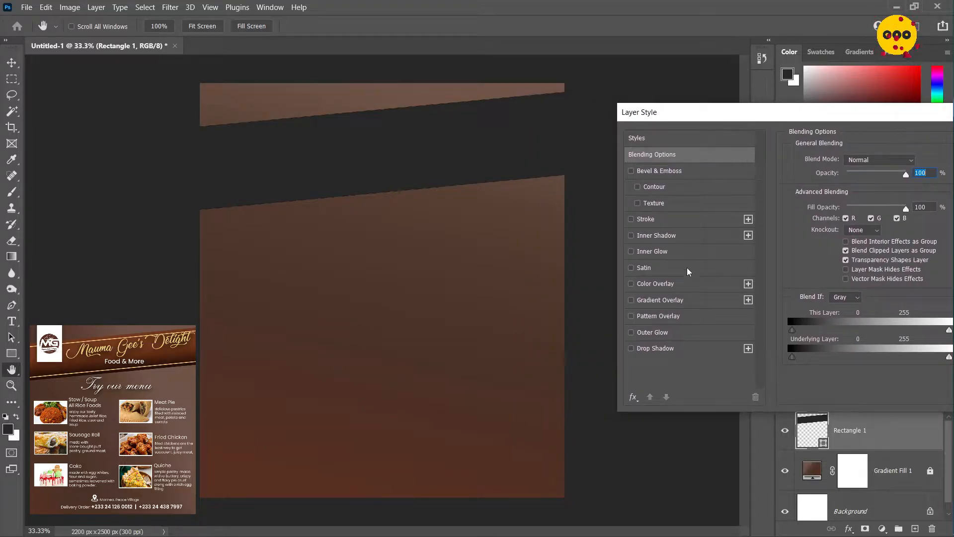
{"action": "left_click", "coordinate": [641, 301]}
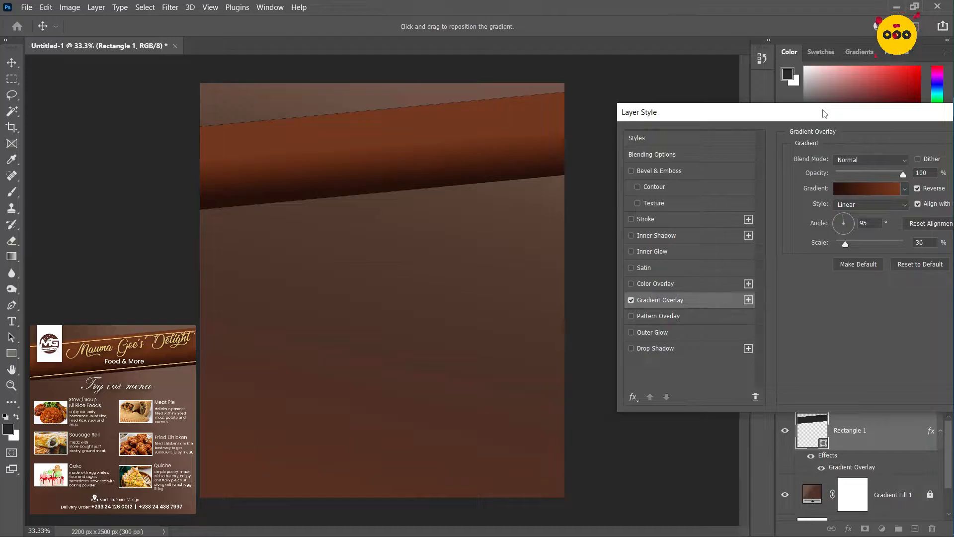
{"action": "left_click_drag", "start_coordinate": [819, 117], "coordinate": [514, 193]}
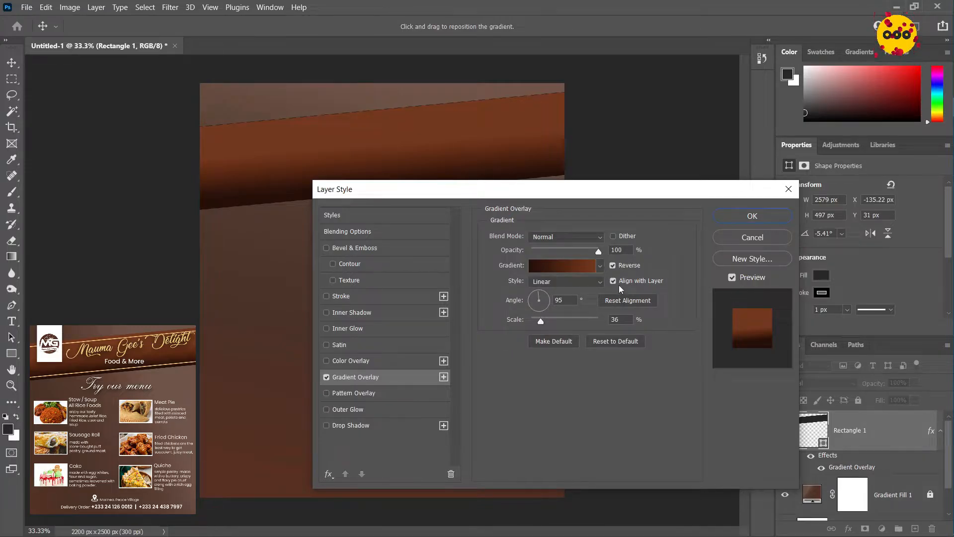
Edit the overlay's gradient and use #250f09 for the color stop at 100%
{"action": "left_click", "coordinate": [562, 265]}
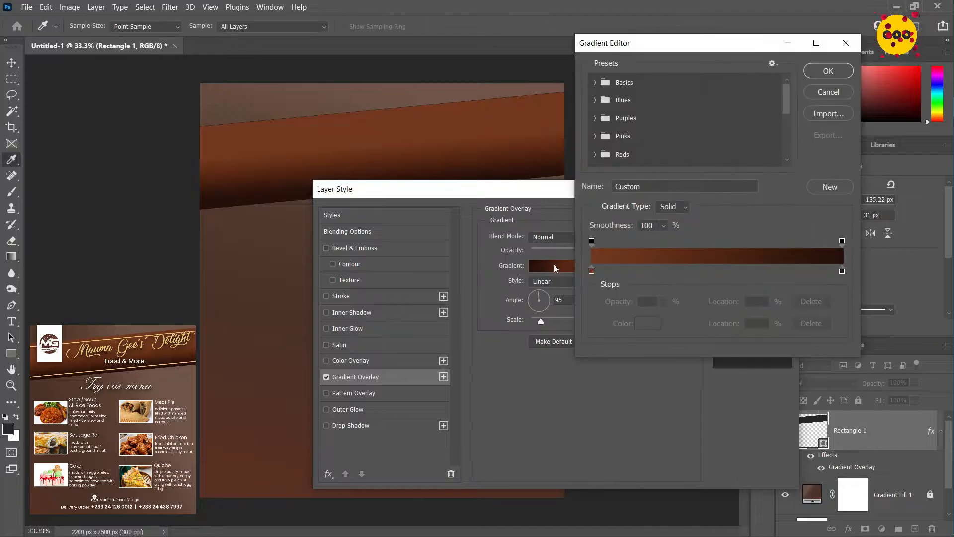
{"action": "left_click", "coordinate": [592, 271]}
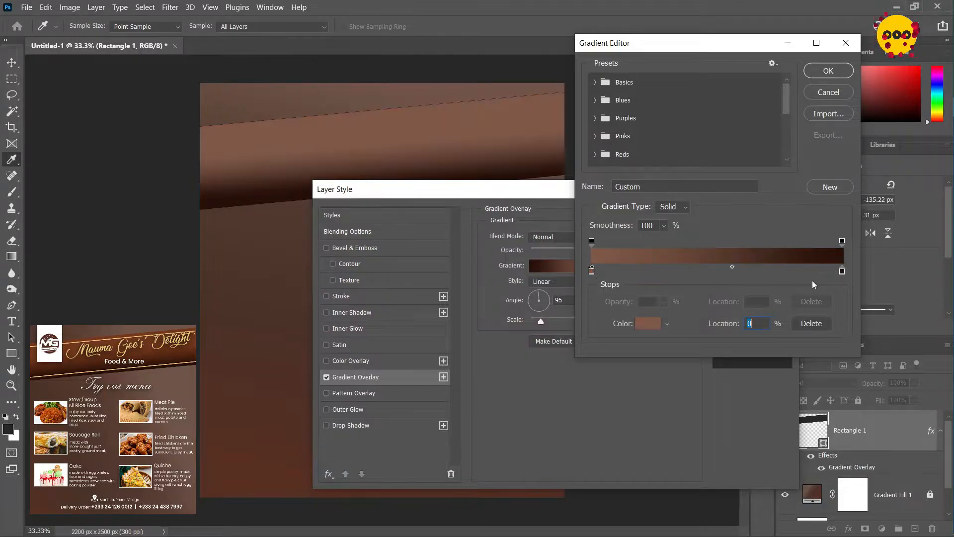
{"action": "left_click_drag", "start_coordinate": [841, 272], "coordinate": [843, 272]}
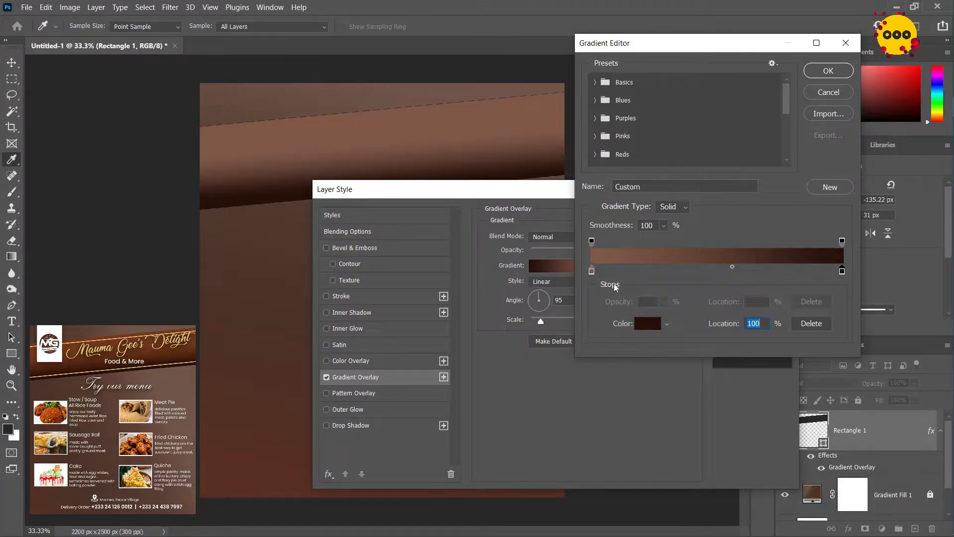
{"action": "left_click", "coordinate": [648, 323]}
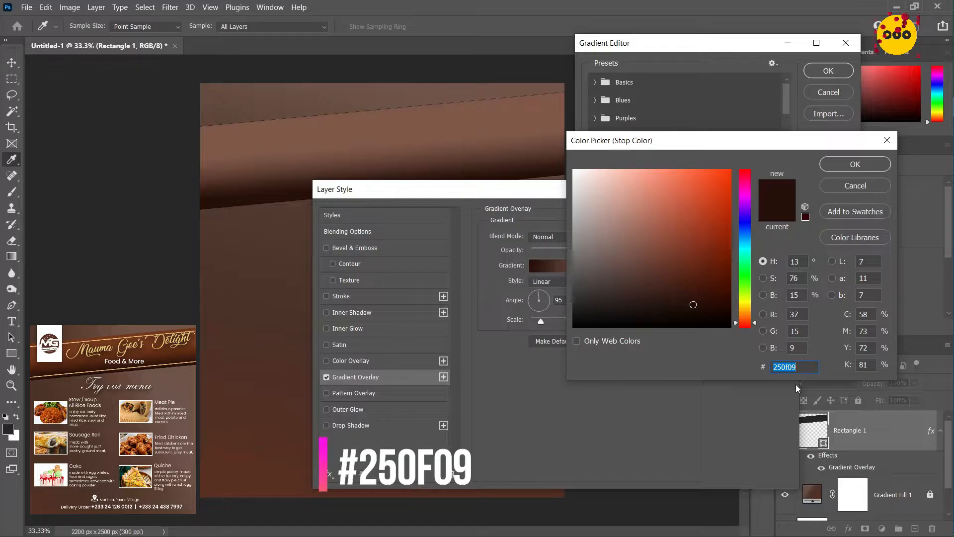
{"action": "left_click", "coordinate": [830, 172]}
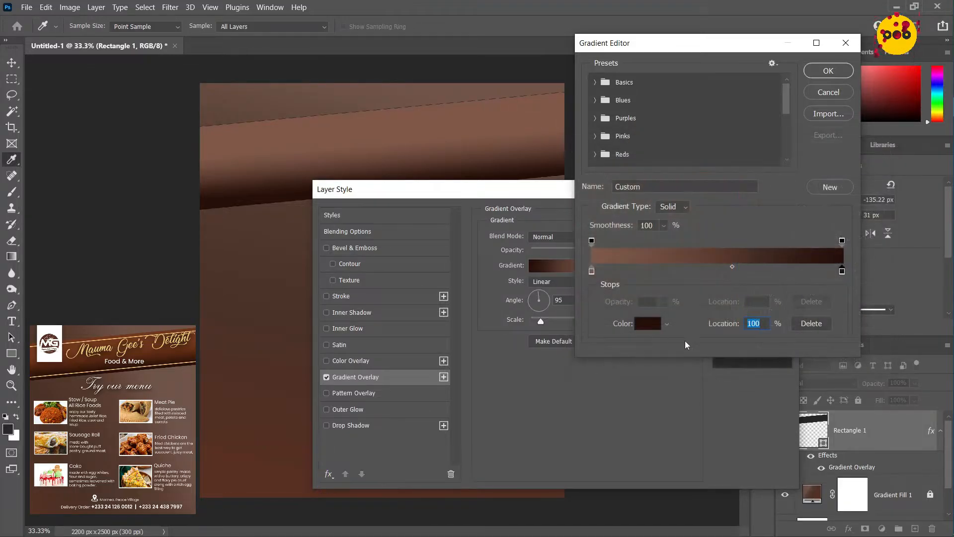
Use #74381e for the overlay gradient's color stop at 0% and accept the gradient
{"action": "left_click", "coordinate": [592, 271]}
{"action": "left_click", "coordinate": [649, 325]}
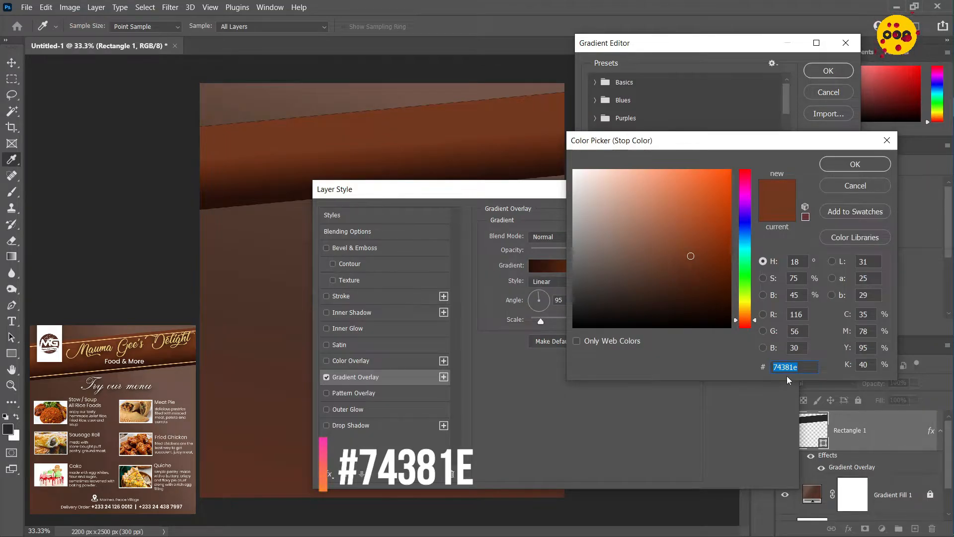
{"action": "left_click", "coordinate": [837, 166]}
{"action": "left_click", "coordinate": [828, 71]}
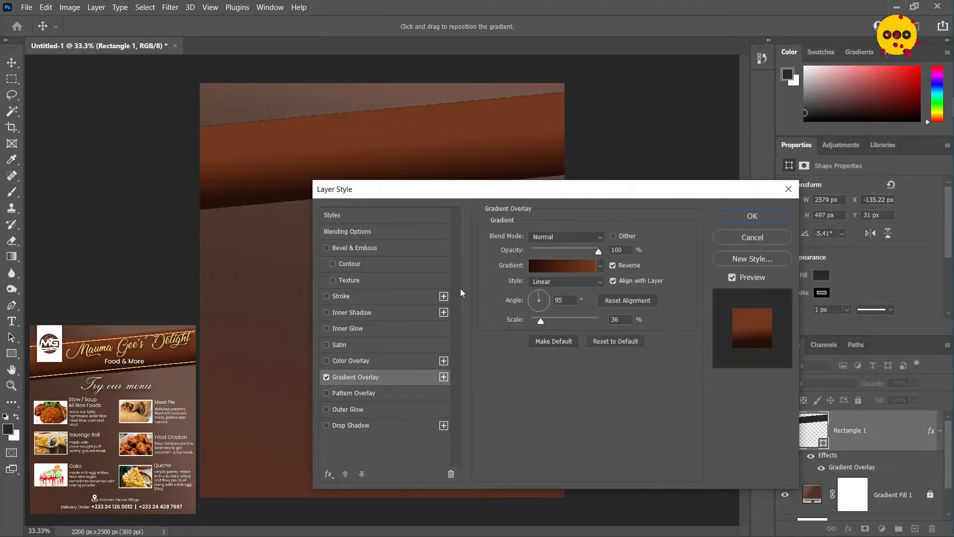
Apply the Gradient Overlay to the tilted banner rectangle and lock its layer
{"action": "left_click", "coordinate": [723, 221]}
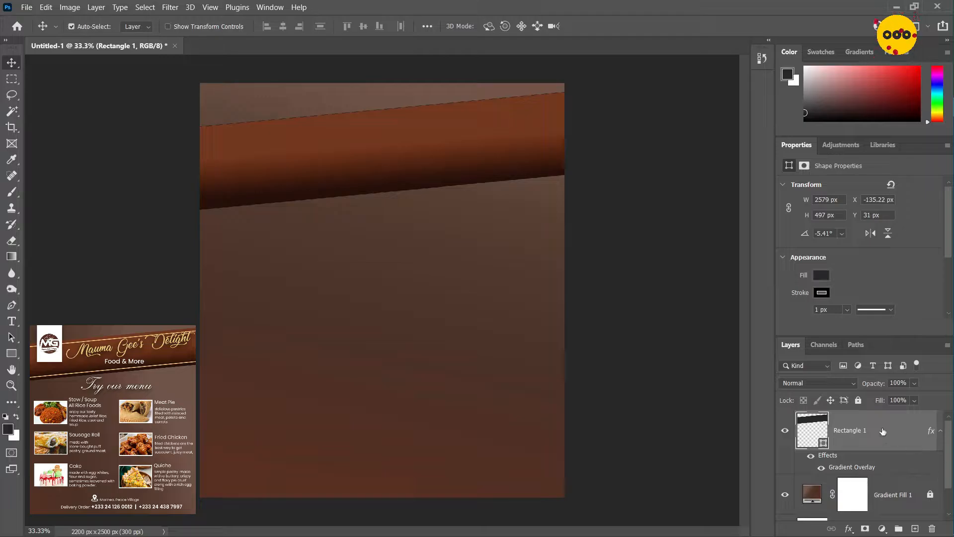
{"action": "left_click", "coordinate": [857, 400]}
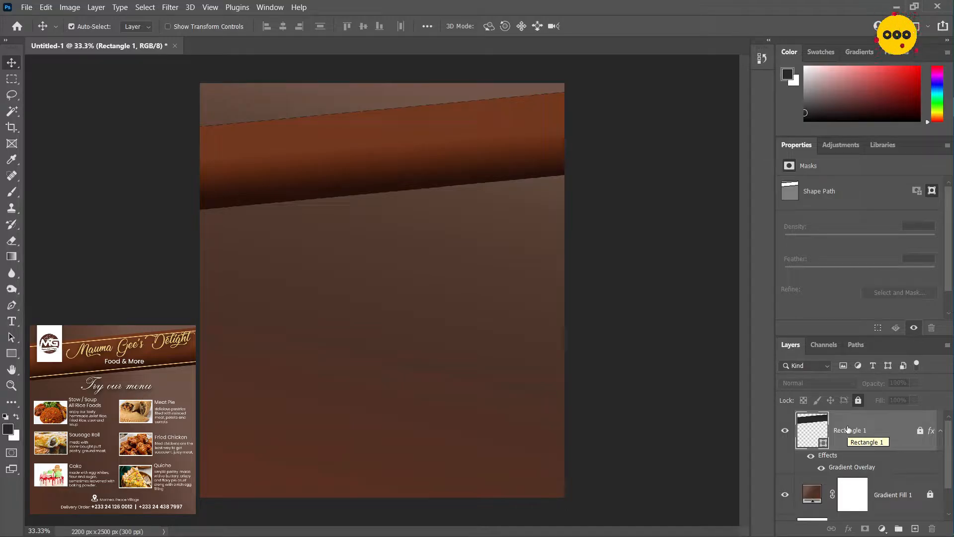
{"action": "left_click", "coordinate": [920, 431]}
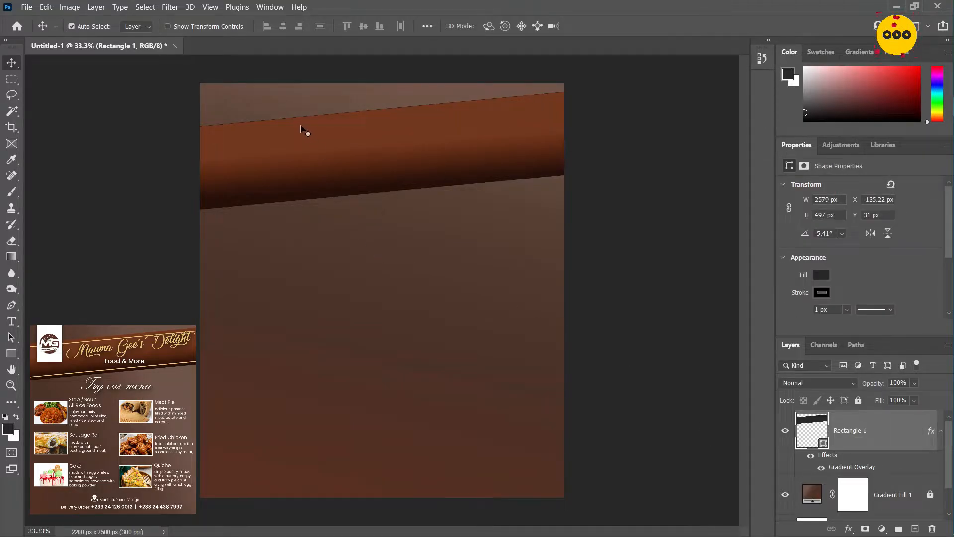
{"action": "left_click_drag", "start_coordinate": [302, 131], "coordinate": [382, 297]}
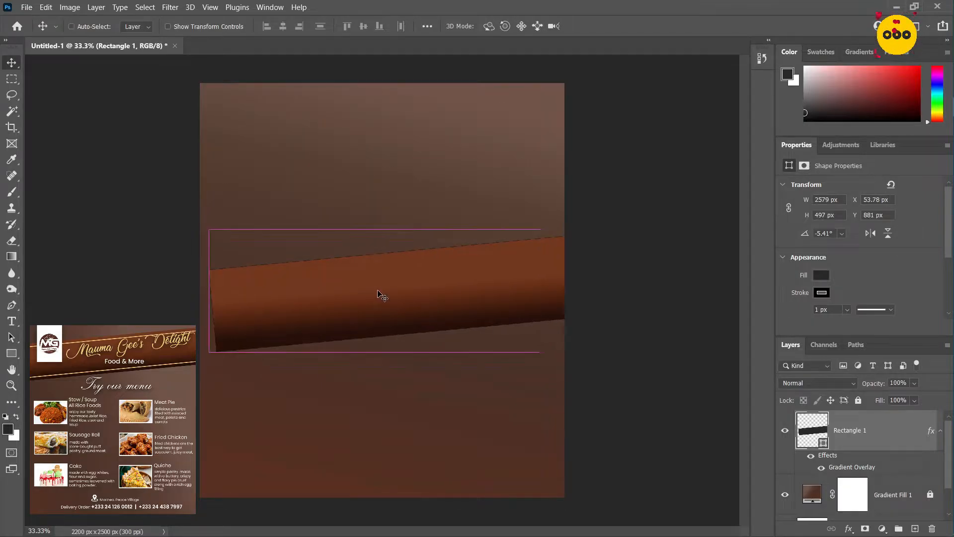
{"action": "key", "text": "ctrl+z"}
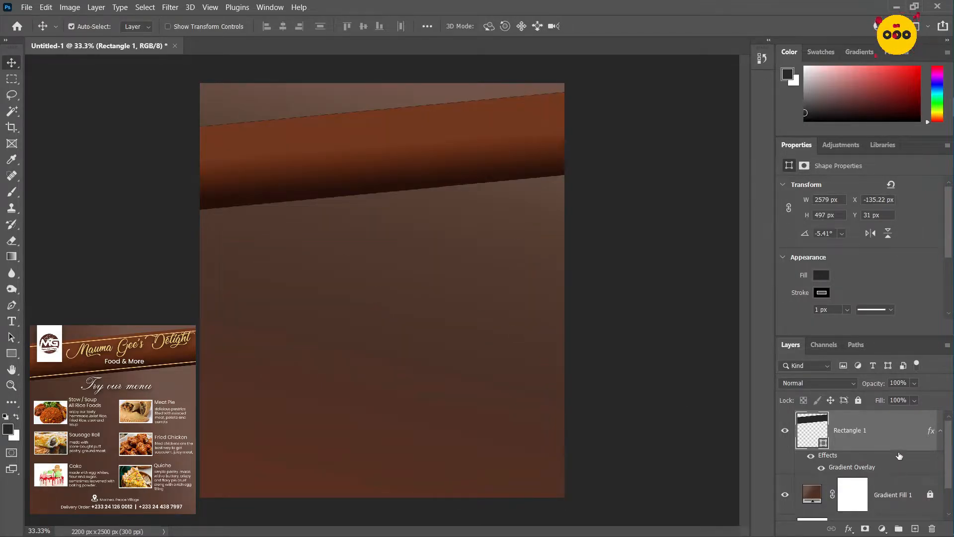
{"action": "left_click", "coordinate": [858, 401]}
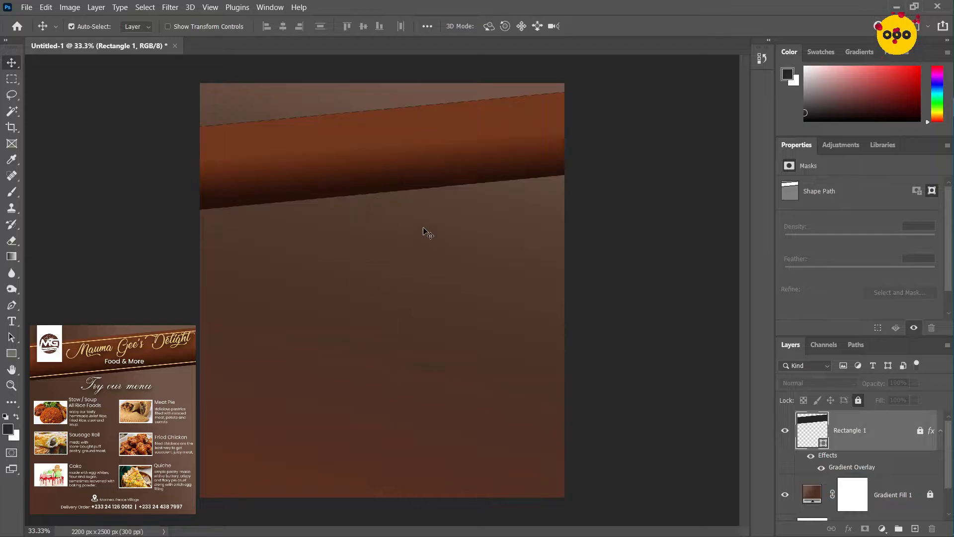
{"action": "left_click_drag", "start_coordinate": [426, 230], "coordinate": [356, 213]}
{"action": "left_click", "coordinate": [301, 188]}
Draw a rectangle about 2248 × 341 px across the banner and set its fill to none
{"action": "left_click", "coordinate": [12, 353]}
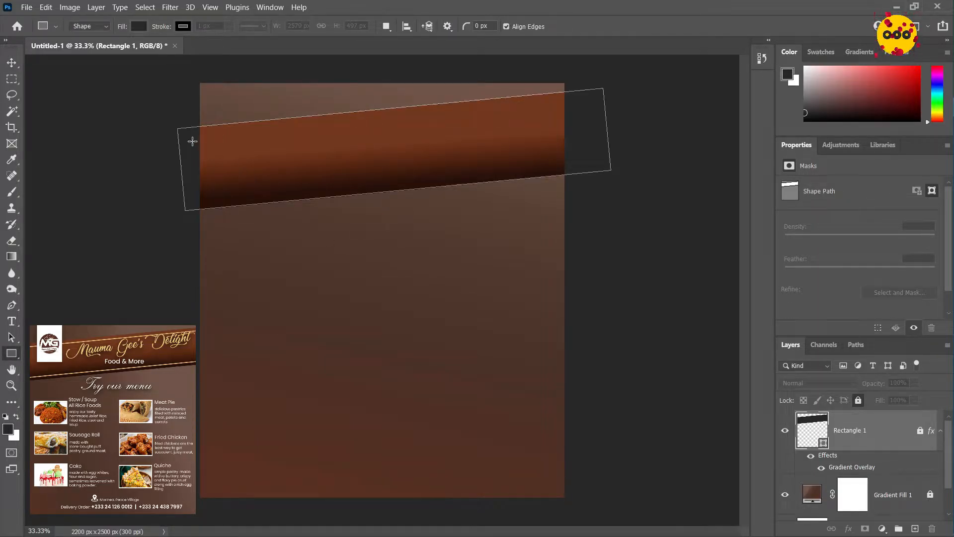
{"action": "left_click_drag", "start_coordinate": [195, 134], "coordinate": [567, 190]}
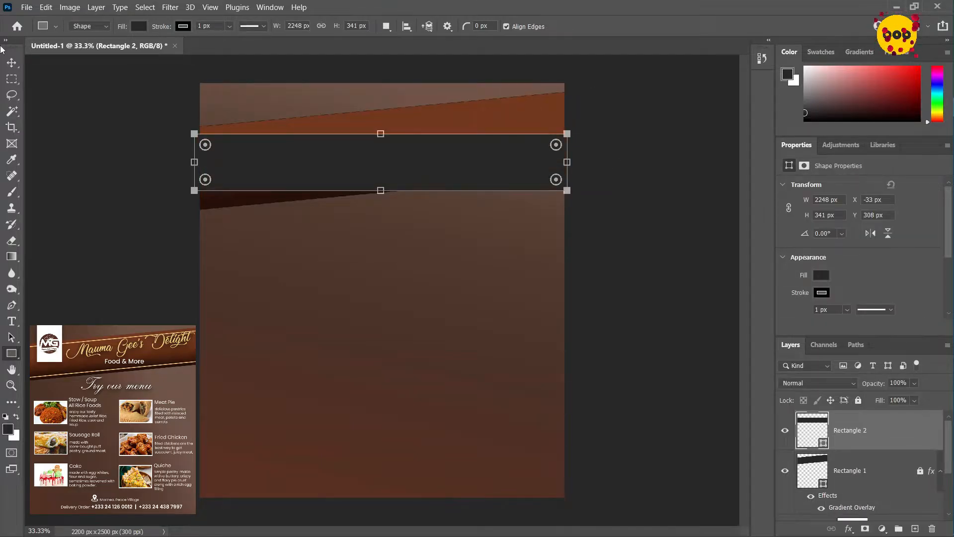
{"action": "left_click", "coordinate": [139, 27]}
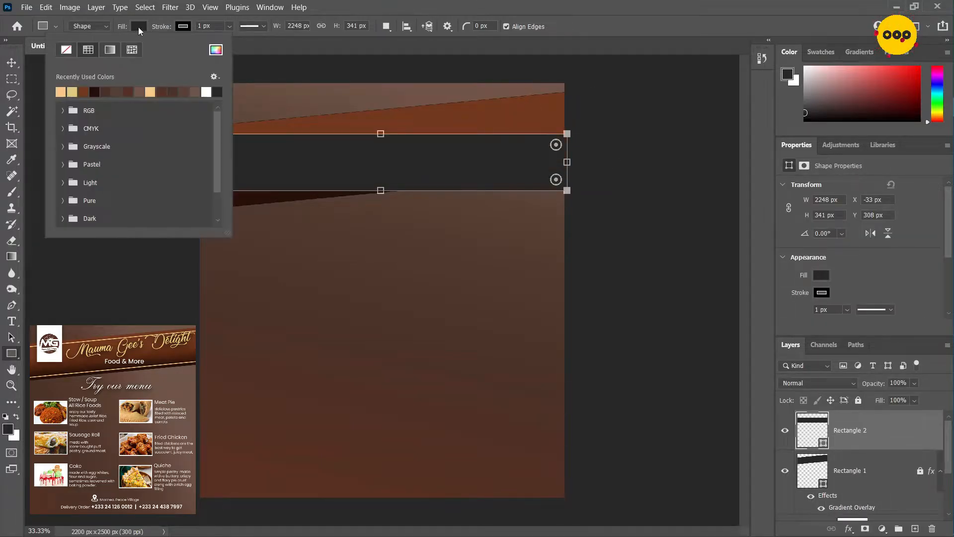
{"action": "left_click", "coordinate": [67, 49]}
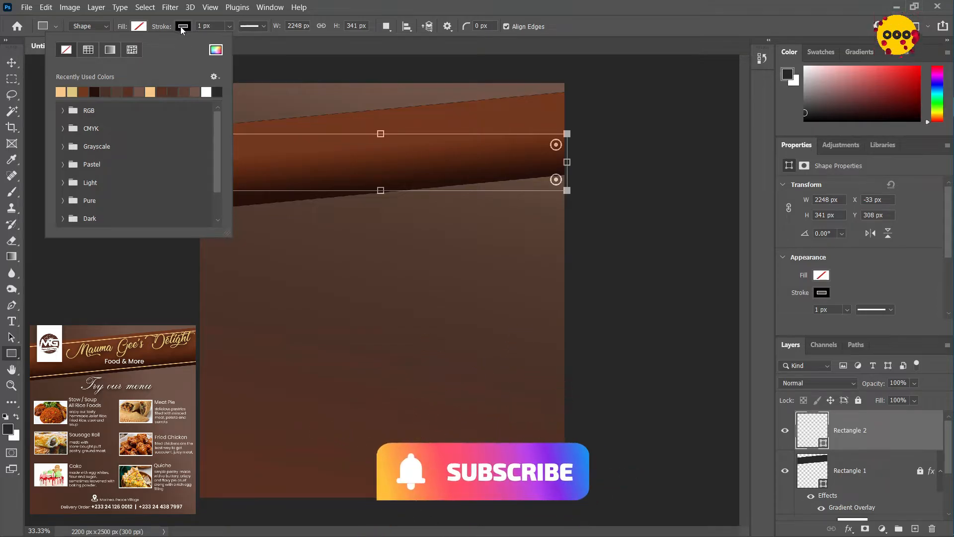
Give the new unfilled rectangle a 10 px stroke in #f9c786
{"action": "left_click", "coordinate": [183, 28]}
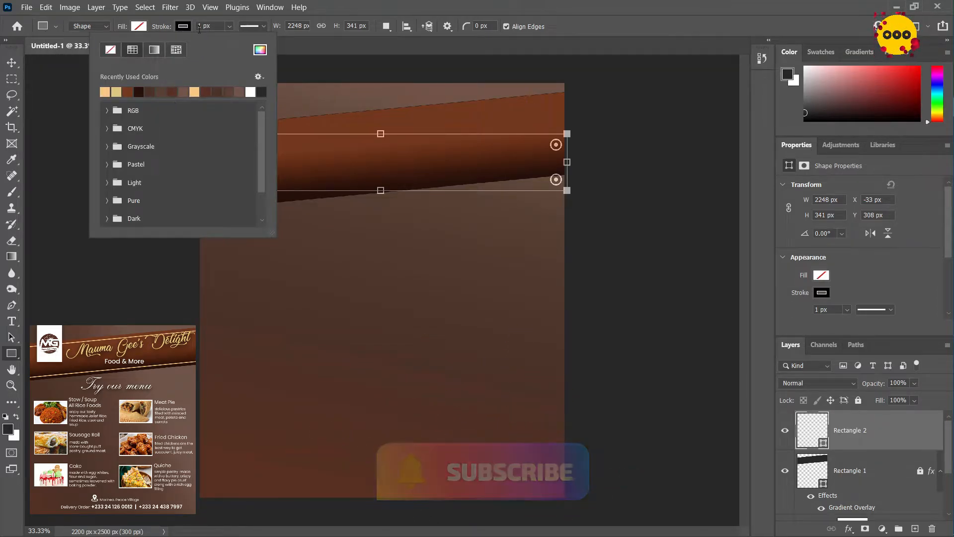
{"action": "left_click", "coordinate": [105, 92]}
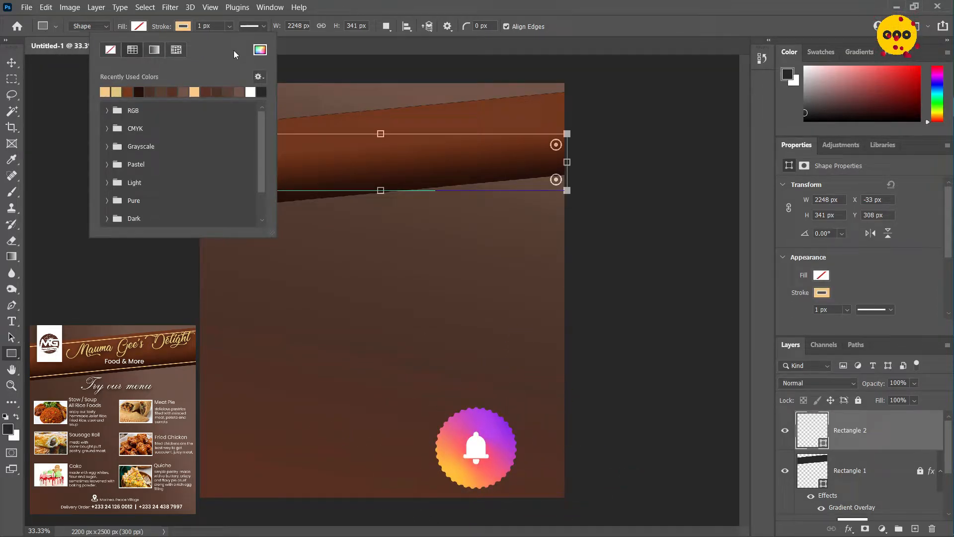
{"action": "left_click", "coordinate": [260, 50]}
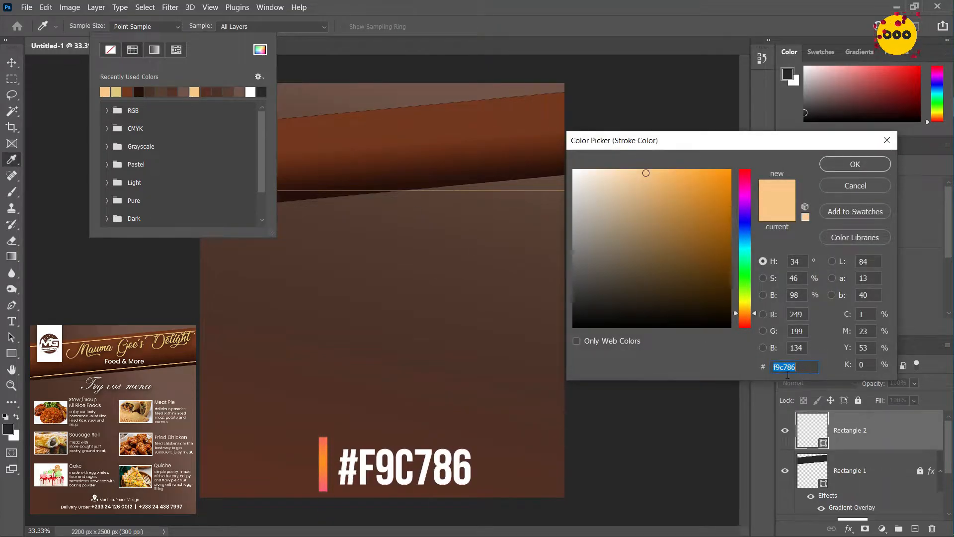
{"action": "left_click", "coordinate": [853, 163]}
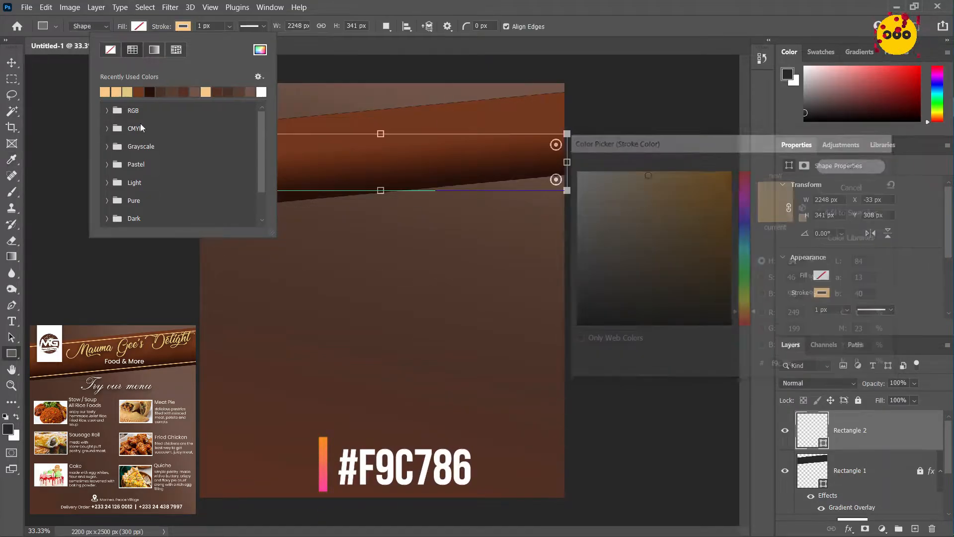
{"action": "left_click", "coordinate": [33, 55]}
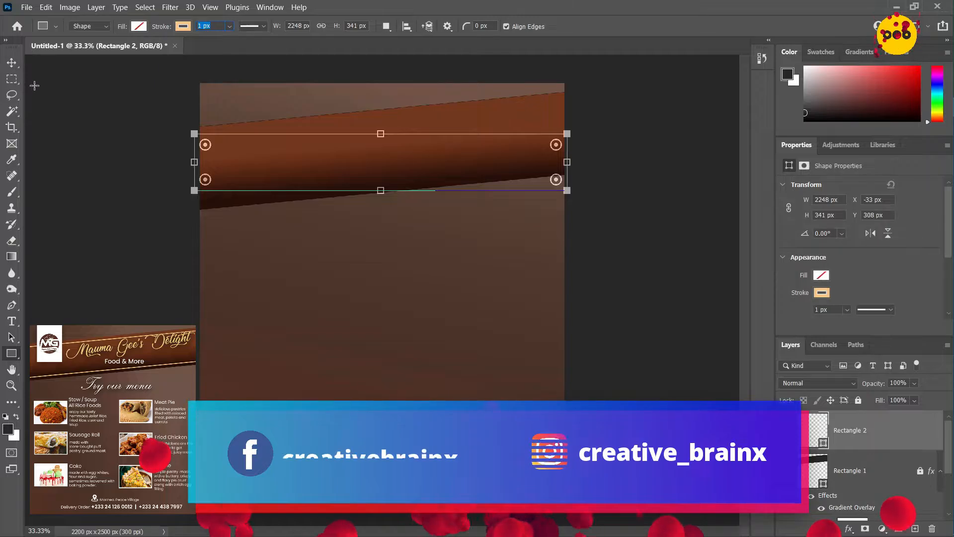
{"action": "type", "text": "10"}
{"action": "key", "text": "Return"}
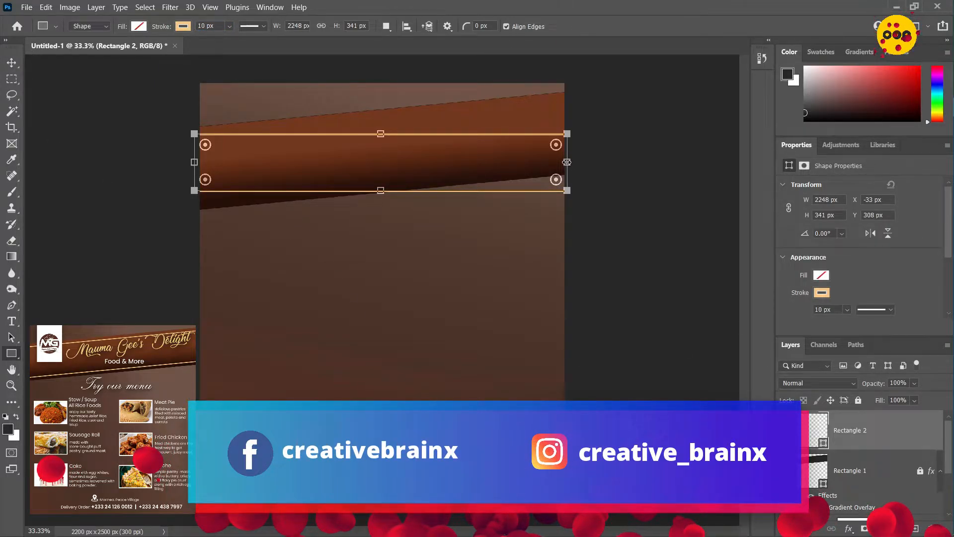
Widen the outlined rectangle to about 2871 px and set its rotation to -5.41°
{"action": "left_click_drag", "start_coordinate": [566, 162], "coordinate": [670, 162]}
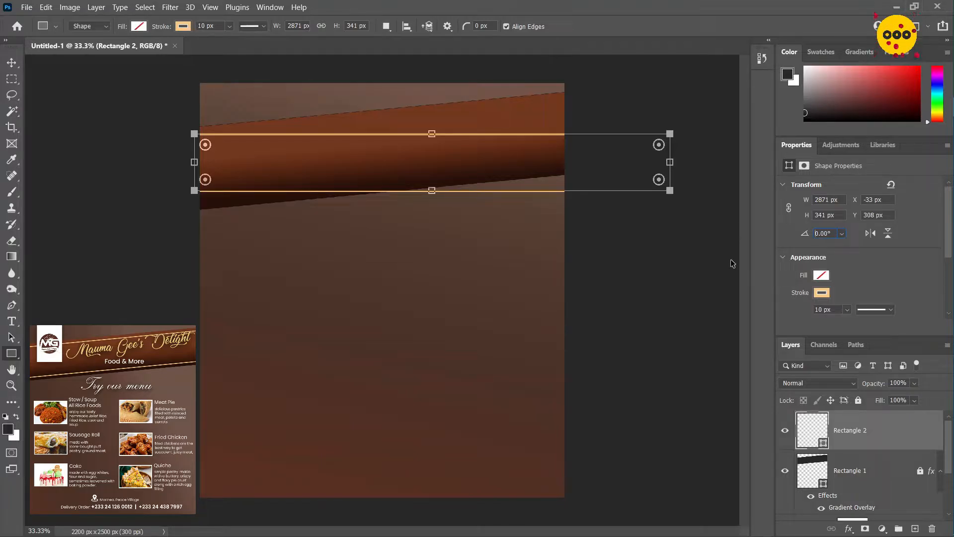
{"action": "type", "text": "-5.41"}
{"action": "key", "text": "Return"}
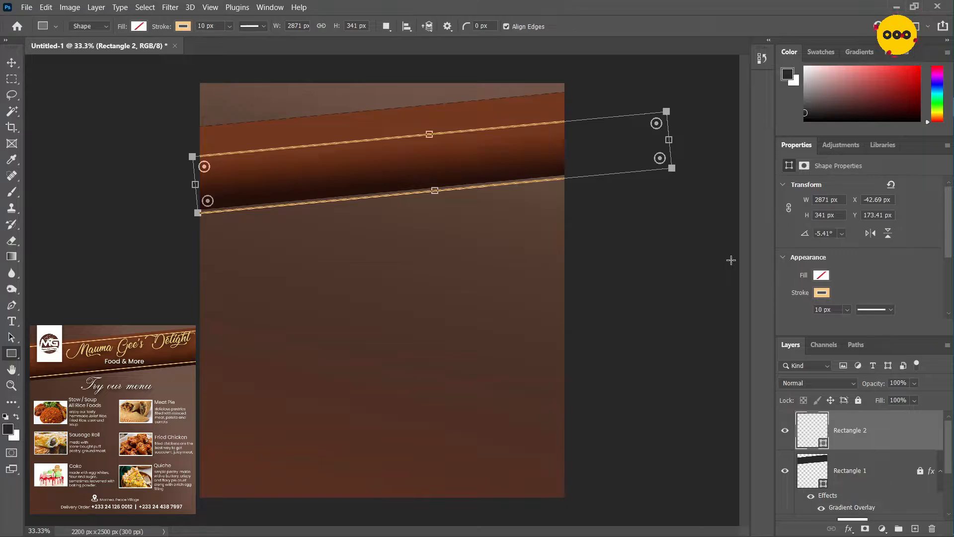
Nudge the outlined rectangle up and left to about X -147 px, Y 55 px so both lines sit inside the banner, and lock its layer
{"action": "left_click", "coordinate": [11, 62]}
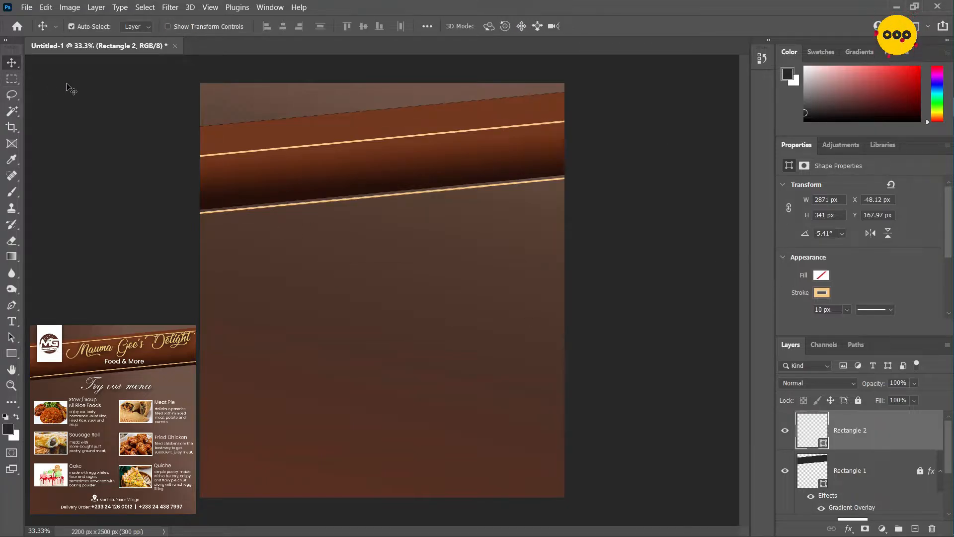
{"action": "key", "text": "shift+Up"}
{"action": "key", "text": "shift+Up"}
{"action": "key", "text": "shift+Up"}
{"action": "key", "text": "shift+Up"}
{"action": "key", "text": "shift+Up"}
{"action": "key", "text": "shift+Up"}
{"action": "key", "text": "shift+Up"}
{"action": "key", "text": "shift+Up"}
{"action": "key", "text": "shift+Up"}
{"action": "key", "text": "shift+Up"}
{"action": "key", "text": "shift+Left"}
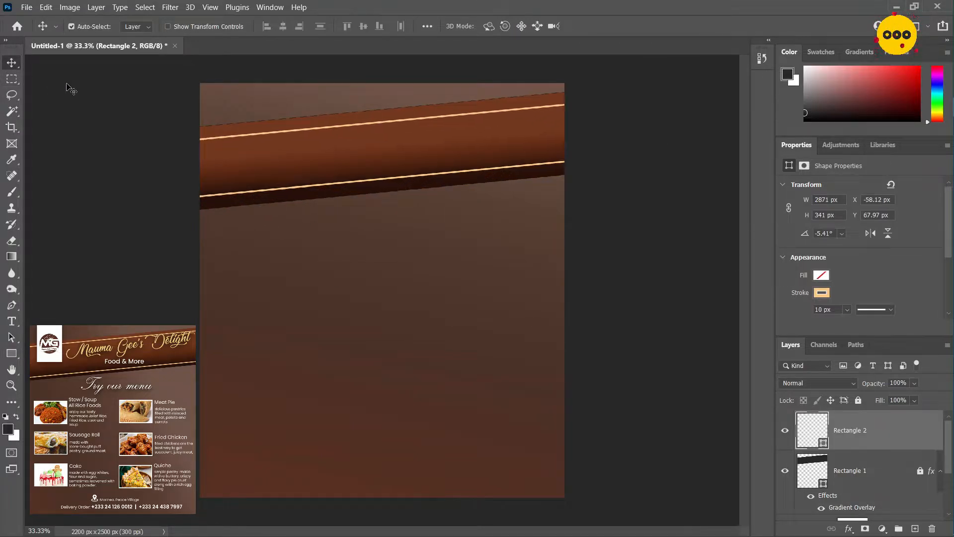
{"action": "key", "text": "shift+Left"}
{"action": "key", "text": "shift+Left"}
{"action": "key", "text": "shift+Left"}
{"action": "key", "text": "shift+Left"}
{"action": "key", "text": "shift+Left"}
{"action": "key", "text": "shift+Left"}
{"action": "key", "text": "shift+Left"}
{"action": "key", "text": "shift+Left"}
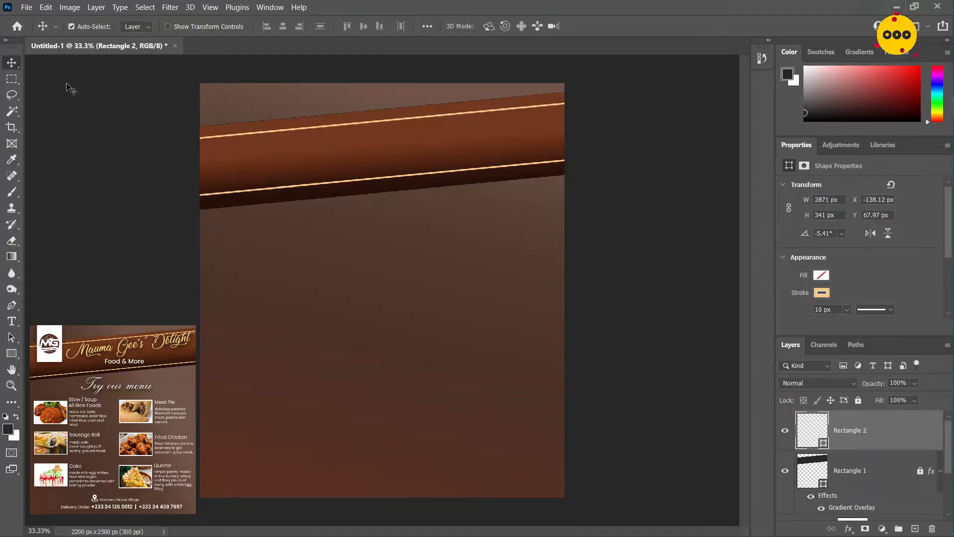
{"action": "key", "text": "shift+Up"}
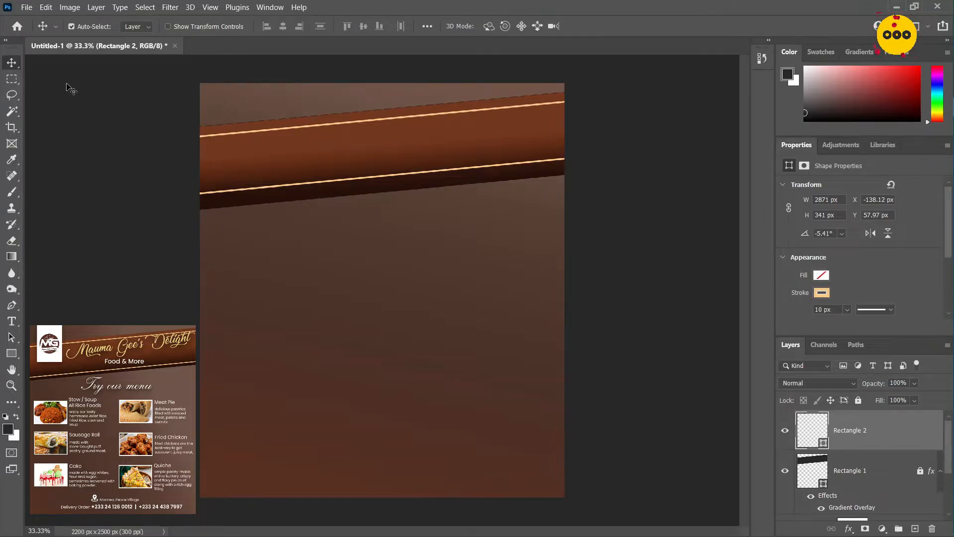
{"action": "key", "text": "Left"}
{"action": "key", "text": "Left"}
{"action": "key", "text": "Left"}
{"action": "key", "text": "Left"}
{"action": "key", "text": "Left"}
{"action": "key", "text": "Left"}
{"action": "key", "text": "Left"}
{"action": "key", "text": "Left"}
{"action": "key", "text": "Left"}
{"action": "key", "text": "Up"}
{"action": "key", "text": "Up"}
{"action": "key", "text": "Up"}
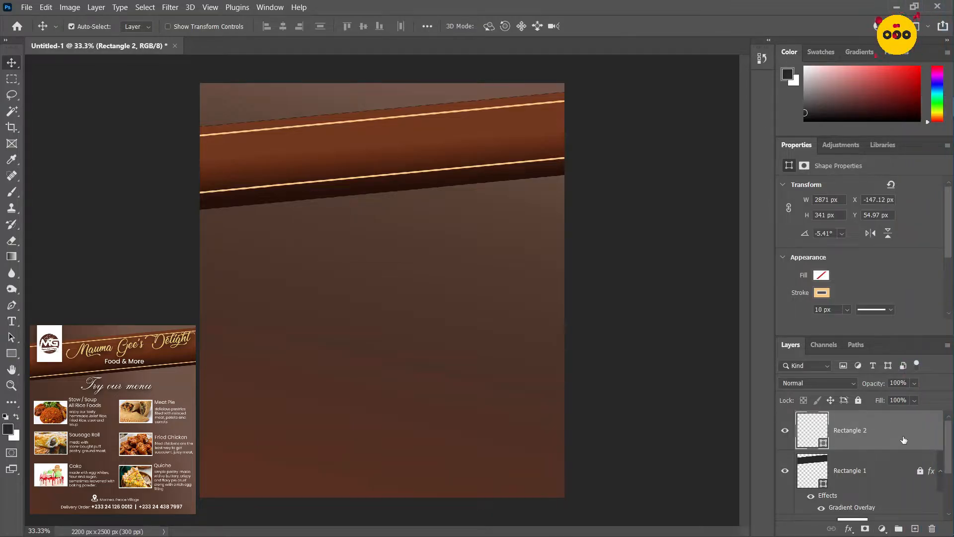
{"action": "left_click", "coordinate": [859, 401]}
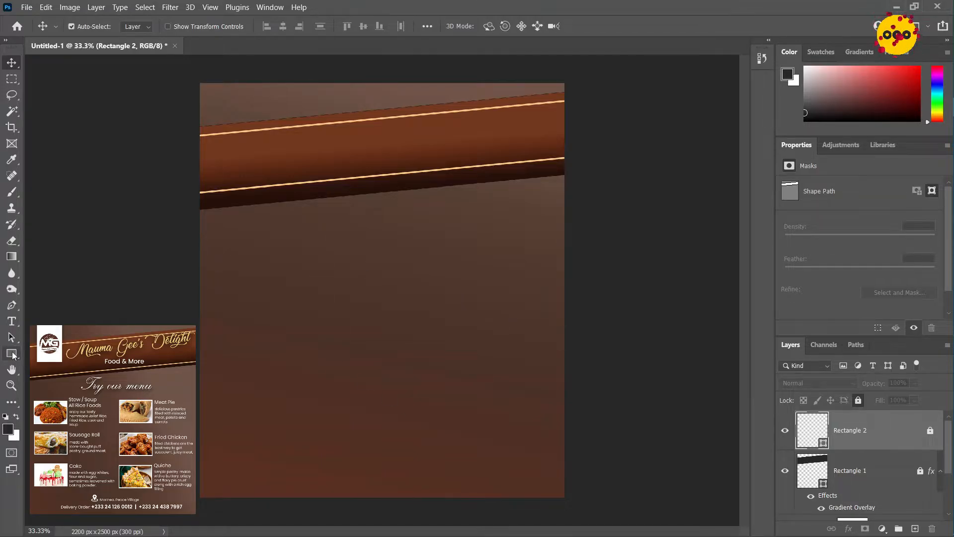
Draw an upright rectangle about 402 × 608 px over the banner's left end, with a white #fff fill and no stroke
{"action": "left_click", "coordinate": [11, 353]}
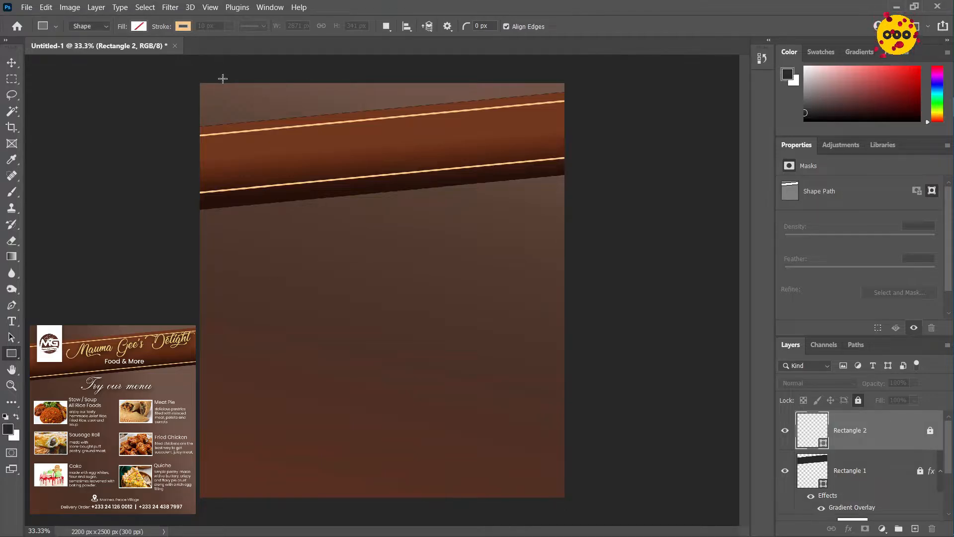
{"action": "left_click_drag", "start_coordinate": [227, 79], "coordinate": [294, 180]}
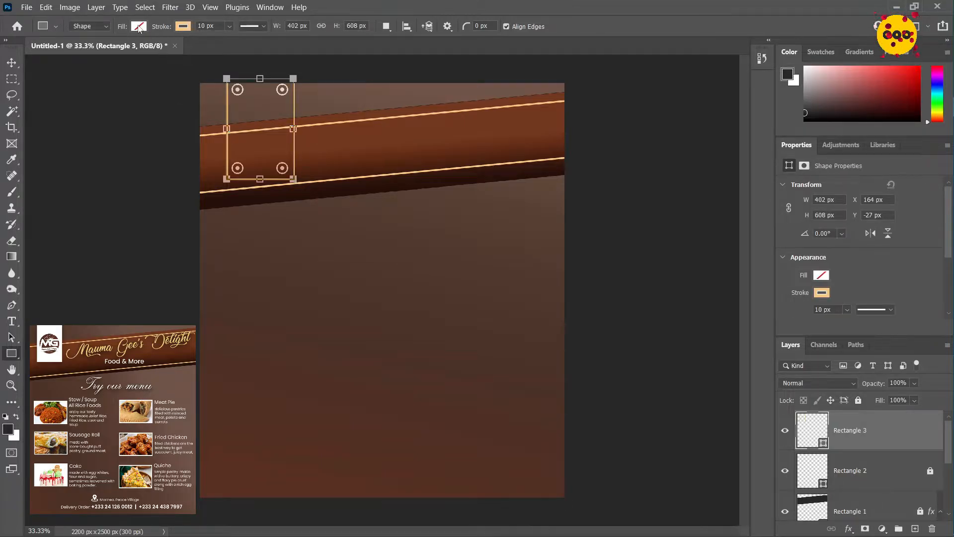
{"action": "left_click", "coordinate": [138, 26]}
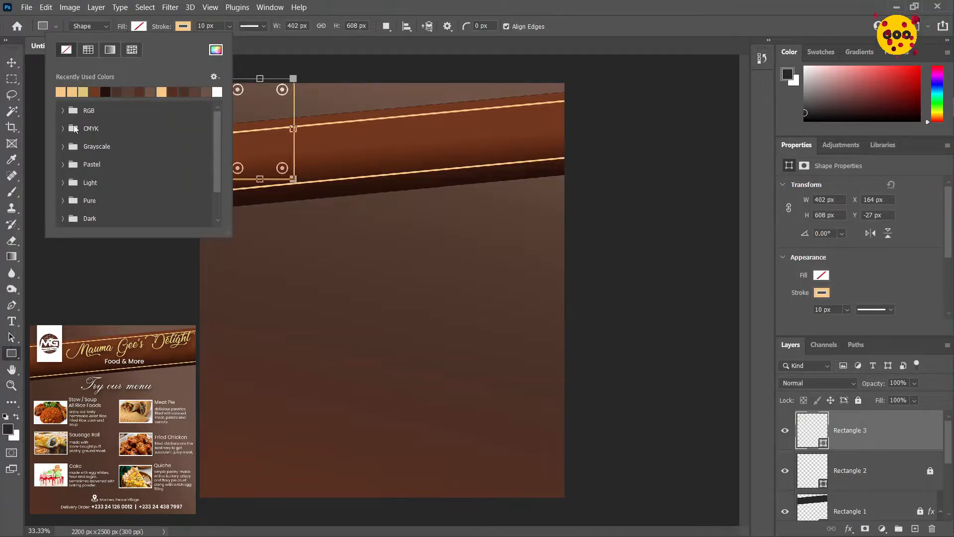
{"action": "left_click", "coordinate": [214, 51]}
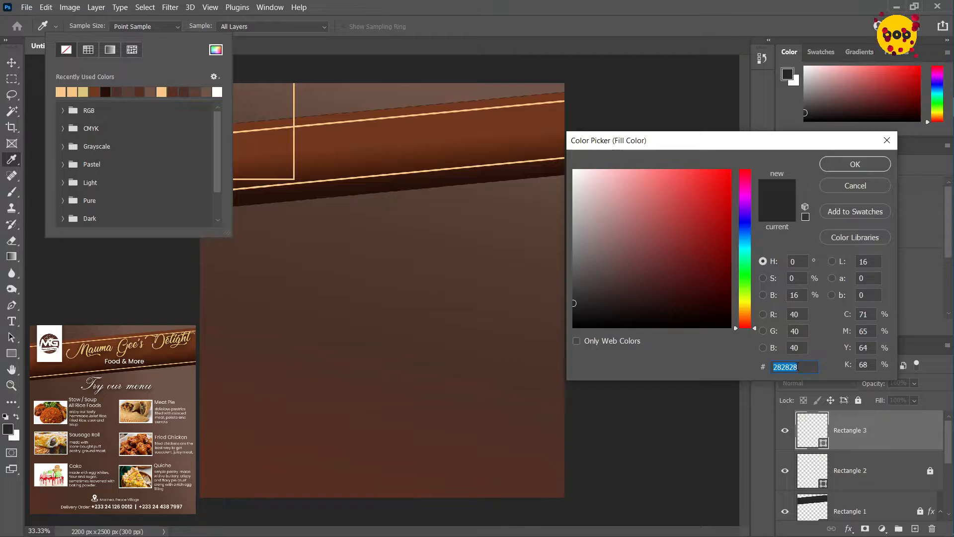
{"action": "type", "text": "fff"}
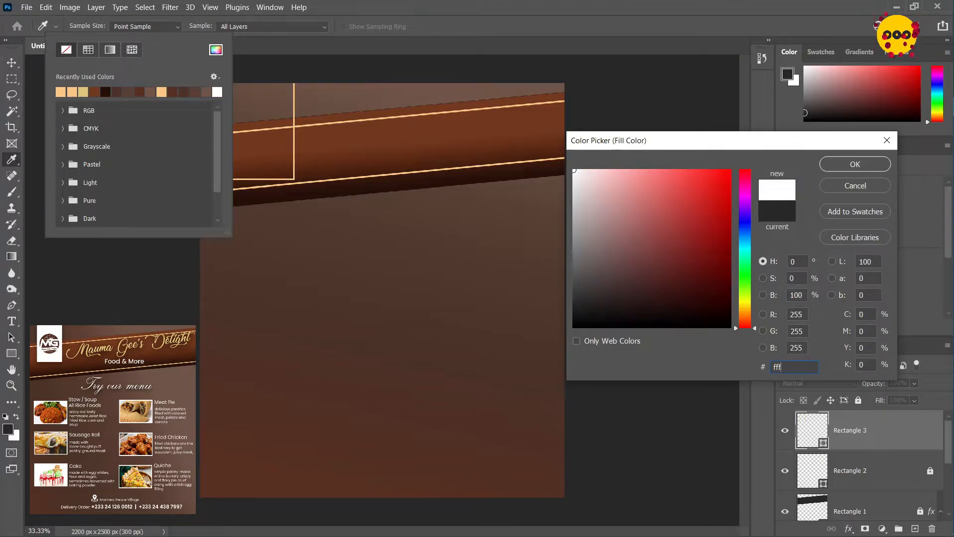
{"action": "left_click", "coordinate": [856, 168]}
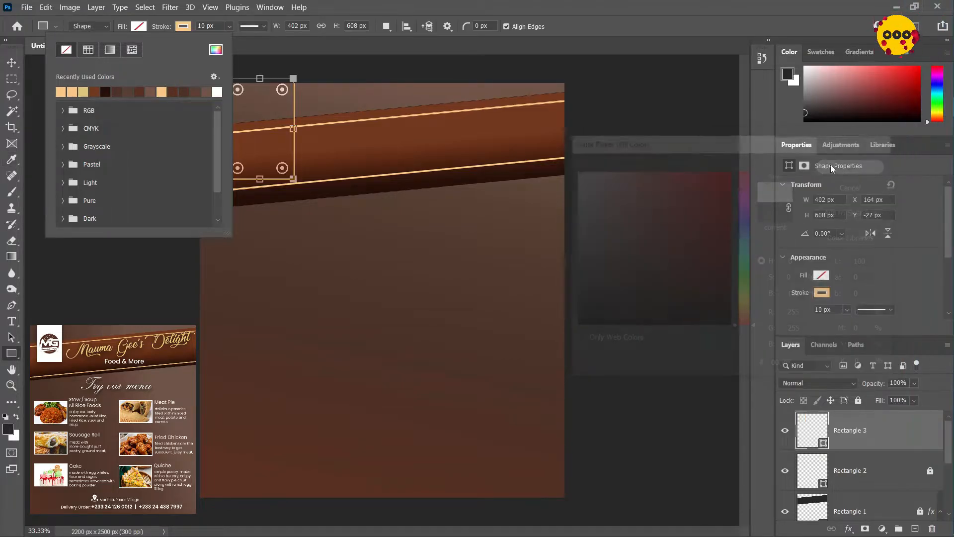
{"action": "left_click", "coordinate": [183, 26]}
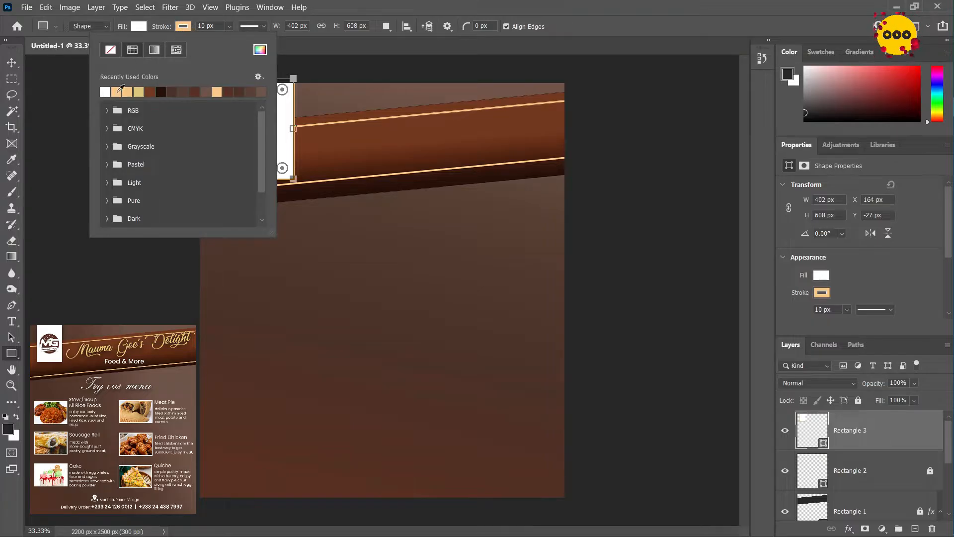
{"action": "left_click", "coordinate": [110, 50]}
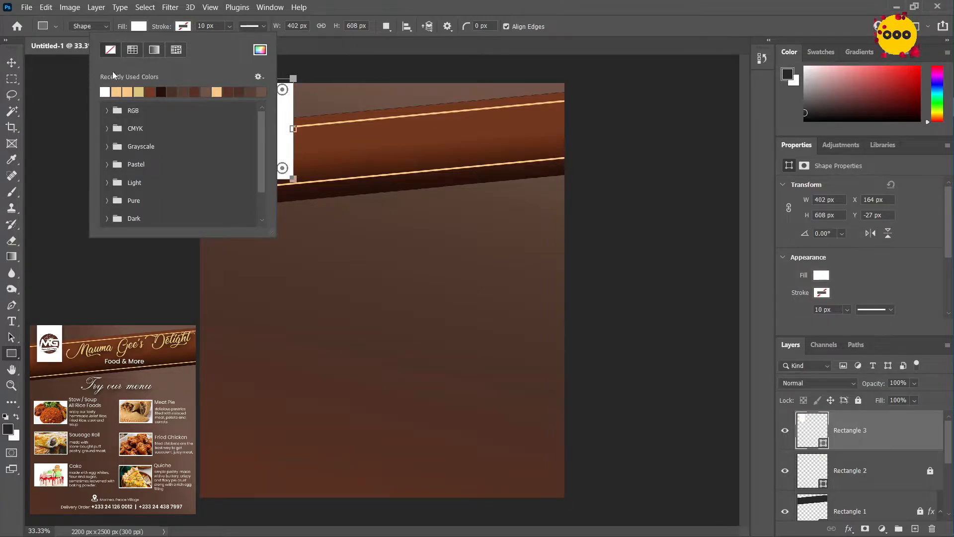
{"action": "key", "text": "Escape"}
Set the white rectangle's width to 331 px and its height to 529 px
{"action": "key", "text": "v"}
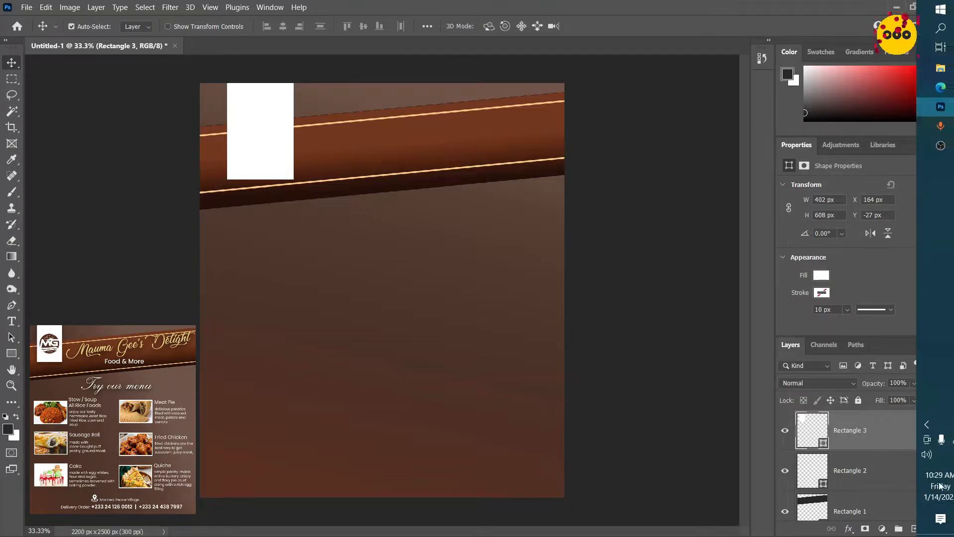
{"action": "left_click", "coordinate": [836, 199]}
{"action": "type", "text": "331"}
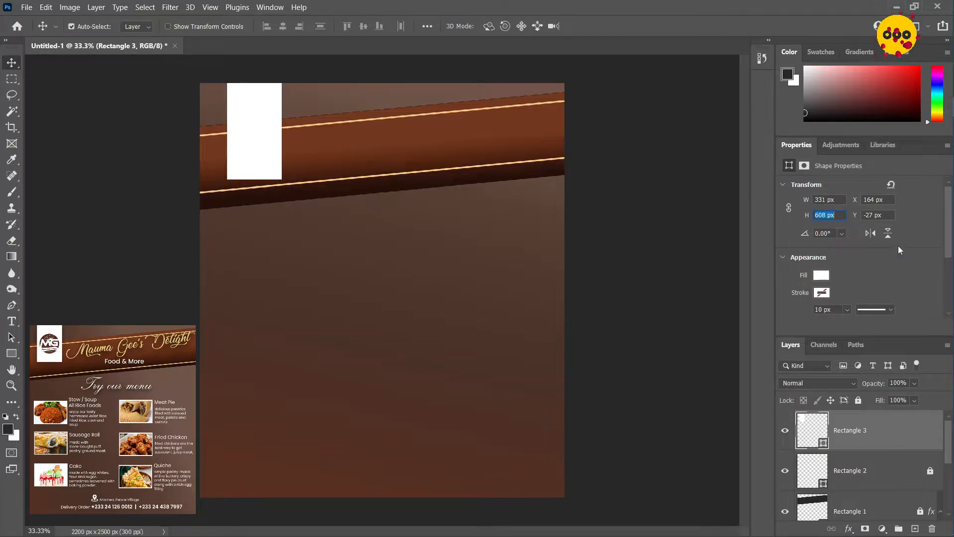
{"action": "type", "text": "529"}
{"action": "key", "text": "Return"}
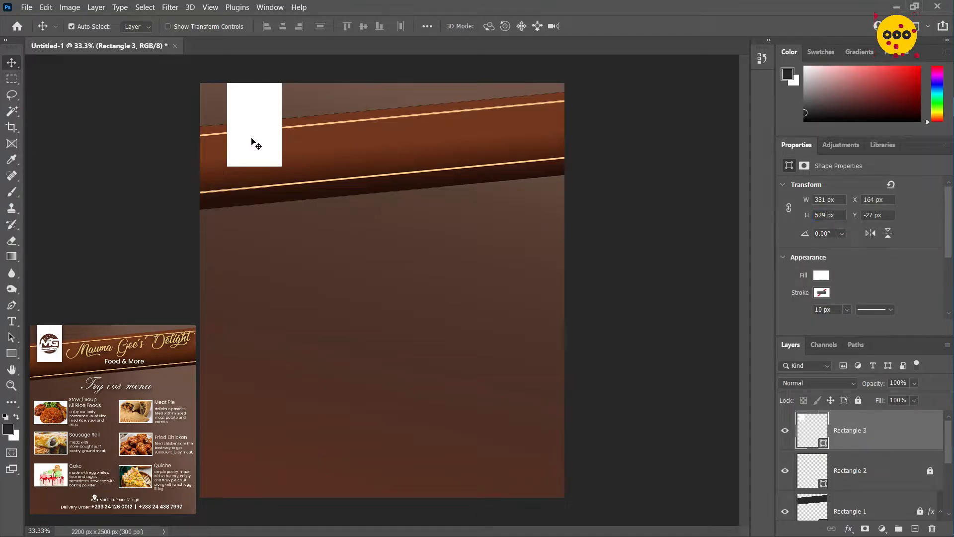
Move the white rectangle to about X 113 px, Y -51 px and place the Logo image from the Food Flyer folder into the flyer
{"action": "left_click_drag", "start_coordinate": [251, 141], "coordinate": [245, 136]}
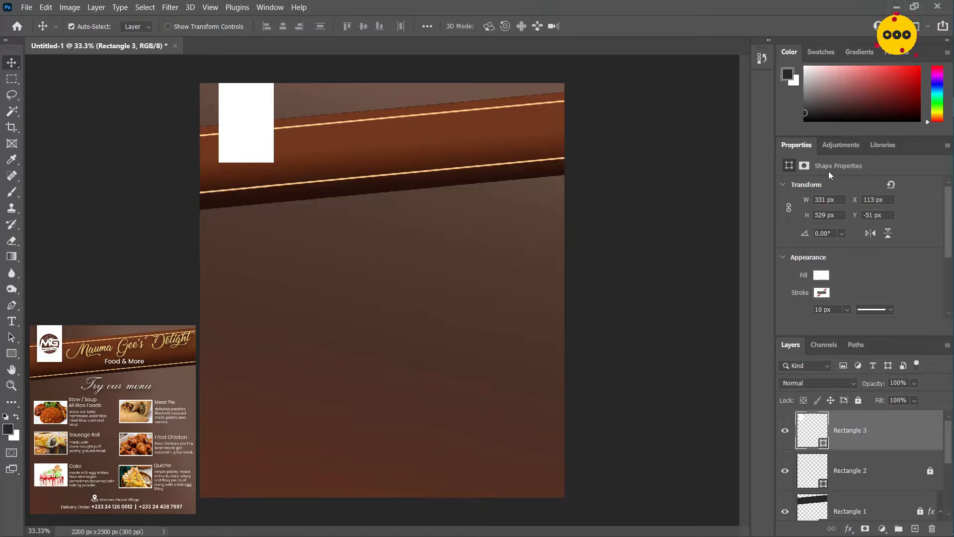
{"action": "left_click", "coordinate": [931, 67]}
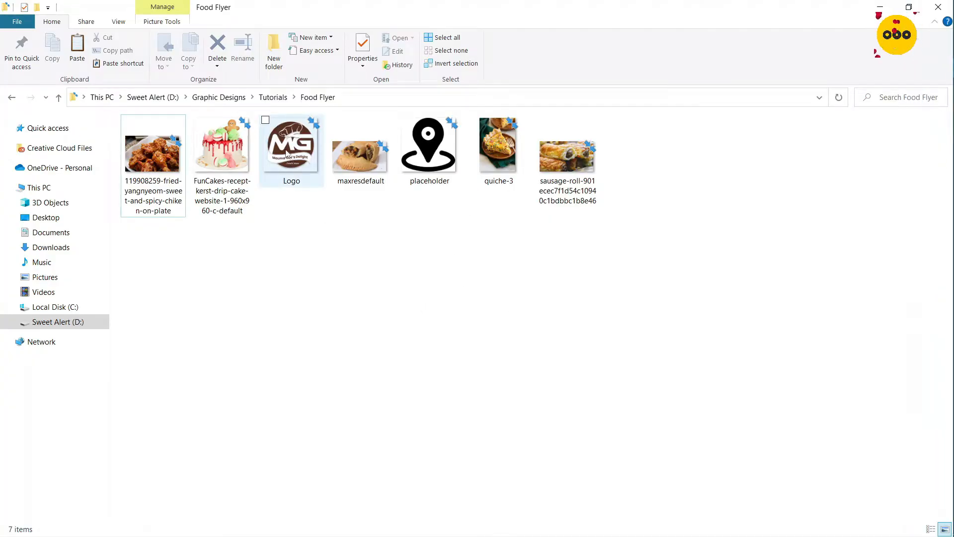
{"action": "left_click_drag", "start_coordinate": [286, 153], "coordinate": [300, 218]}
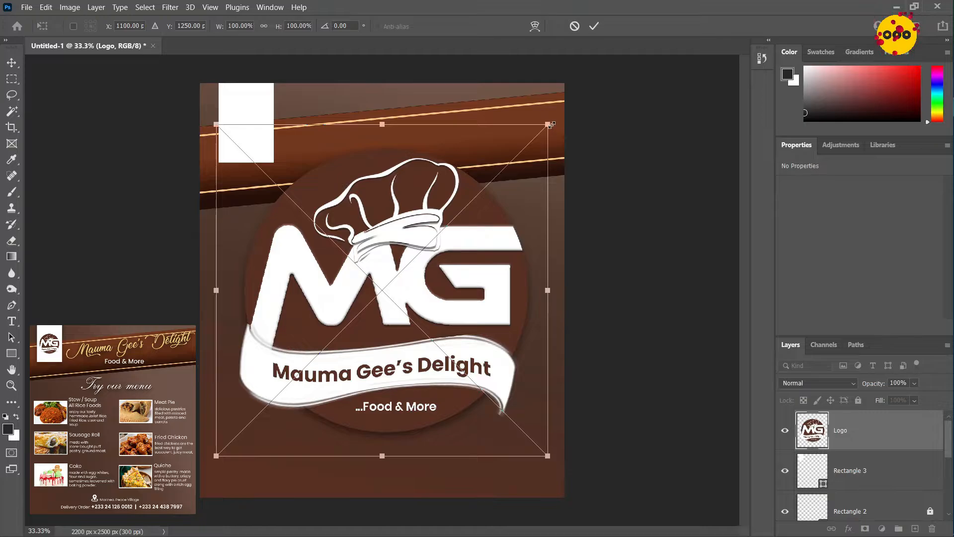
Scale the logo to about 15.45% and position it on the white panel at about X 141 px, Y 122 px
{"action": "left_click_drag", "start_coordinate": [550, 124], "coordinate": [276, 410]}
{"action": "left_click_drag", "start_coordinate": [244, 436], "coordinate": [246, 138]}
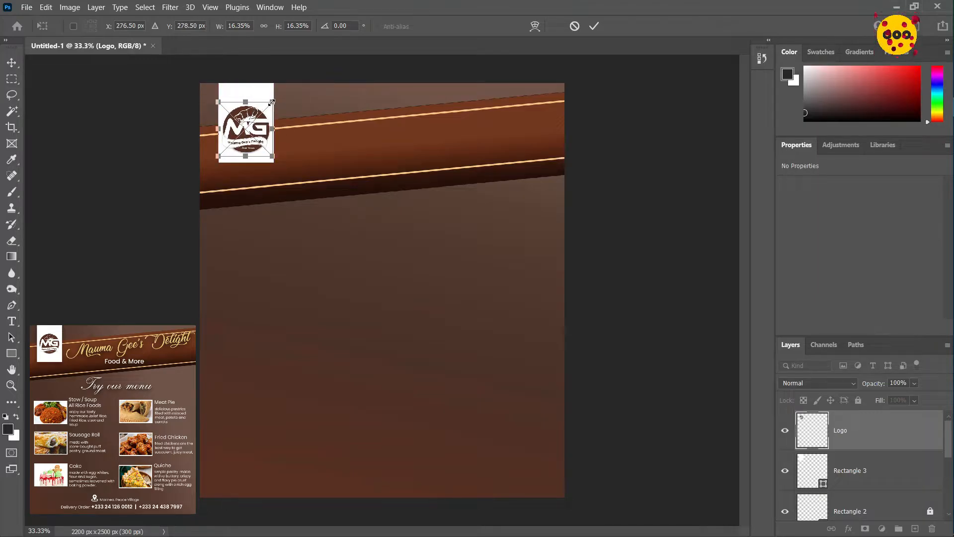
{"action": "left_click_drag", "start_coordinate": [273, 102], "coordinate": [272, 108]}
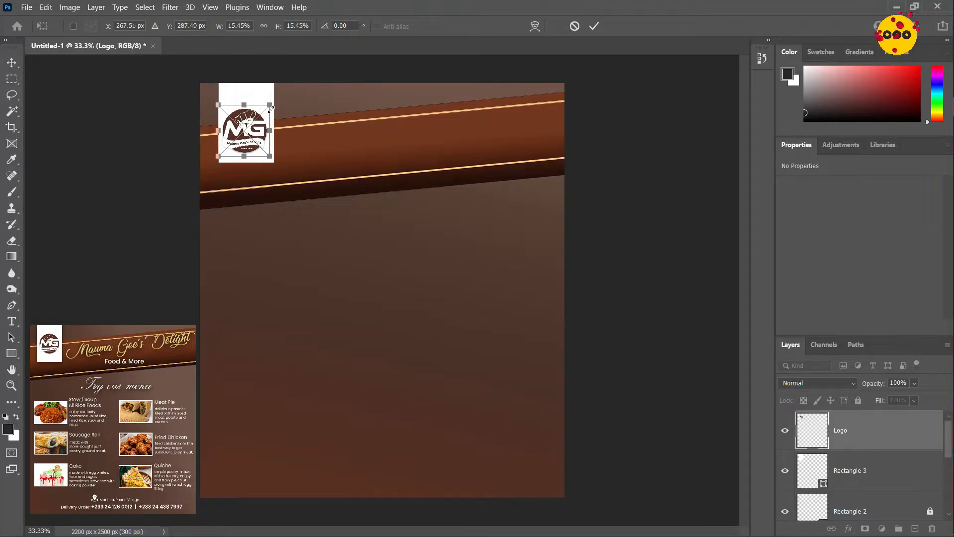
{"action": "left_click", "coordinate": [593, 30]}
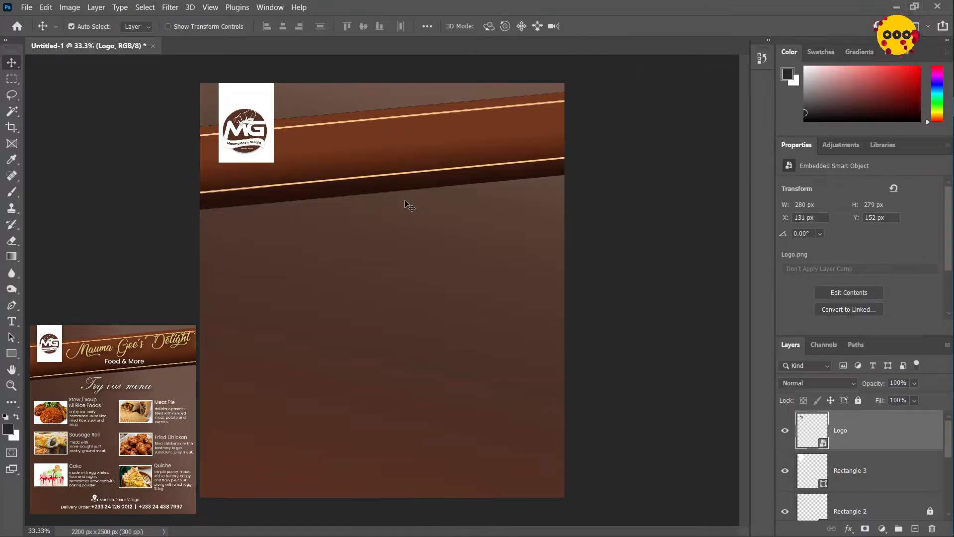
{"action": "key", "text": "shift+Up"}
{"action": "key", "text": "shift+Up"}
{"action": "key", "text": "shift+Up"}
{"action": "key", "text": "shift+Right"}
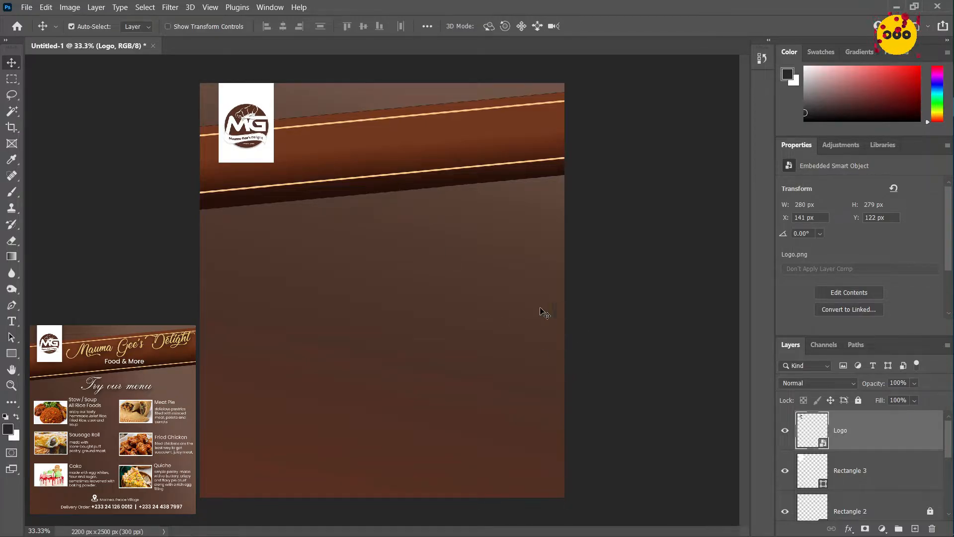
Add the white title text "Mauma Gee's Delight" below the banner in Poppins Regular at 57 pt
{"action": "left_click", "coordinate": [11, 322]}
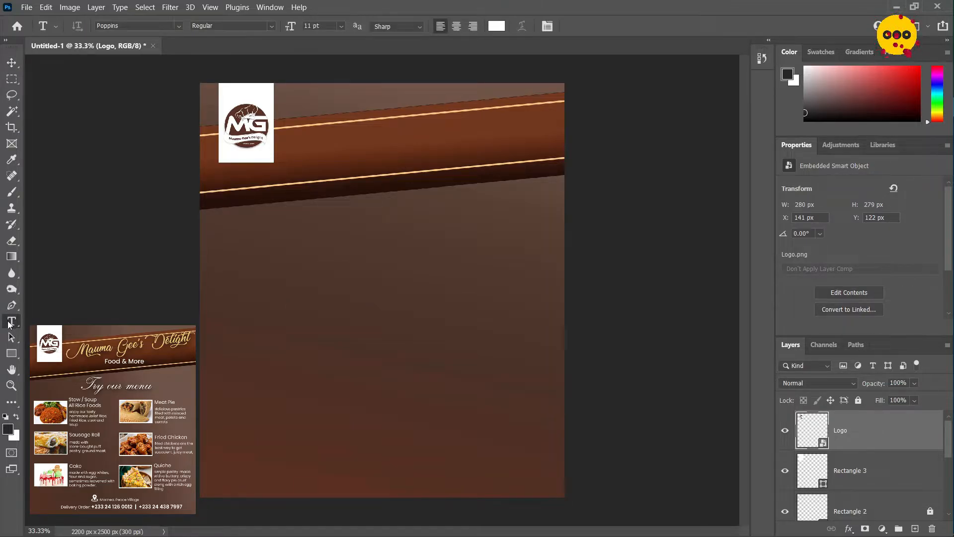
{"action": "left_click", "coordinate": [271, 262]}
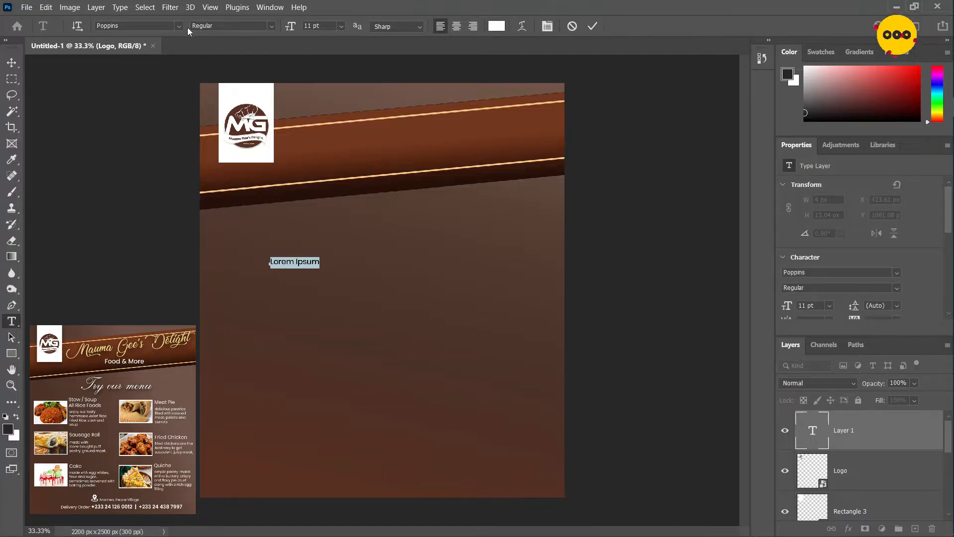
{"action": "left_click_drag", "start_coordinate": [290, 31], "coordinate": [319, 30]}
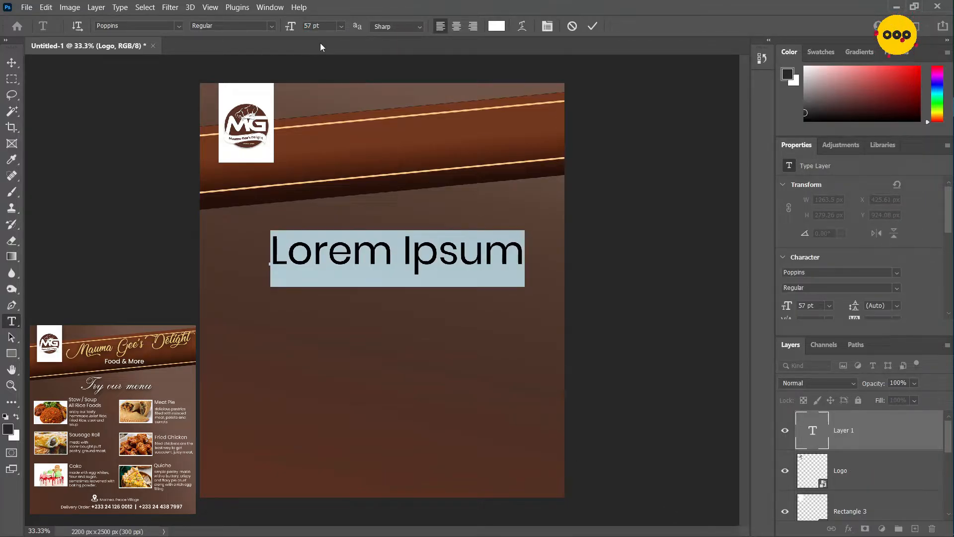
{"action": "type", "text": "Ma"}
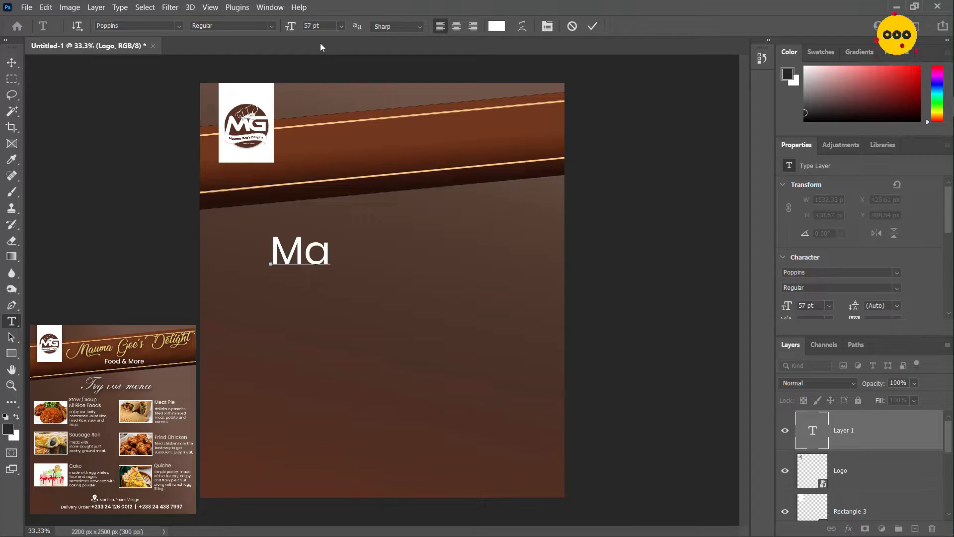
{"action": "type", "text": "uma"}
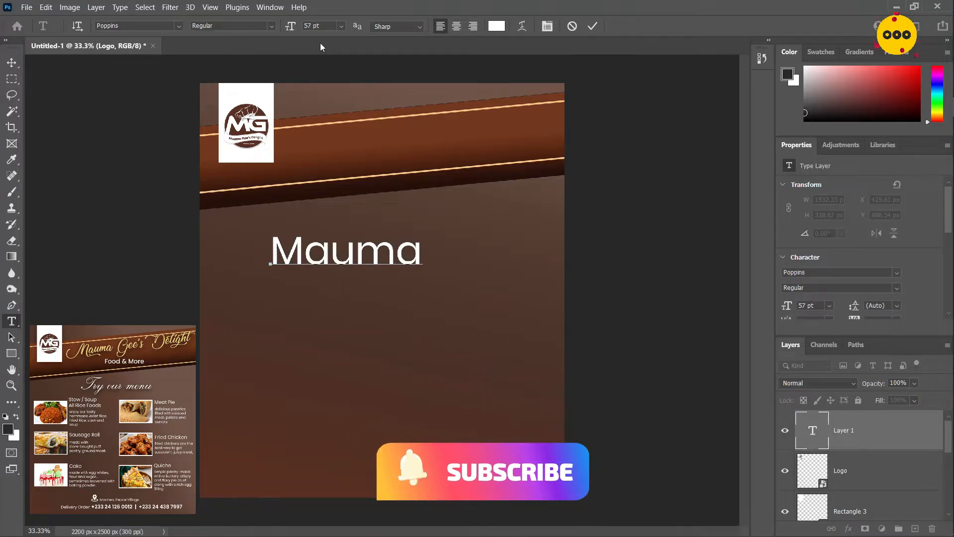
{"action": "type", "text": " Gee's"}
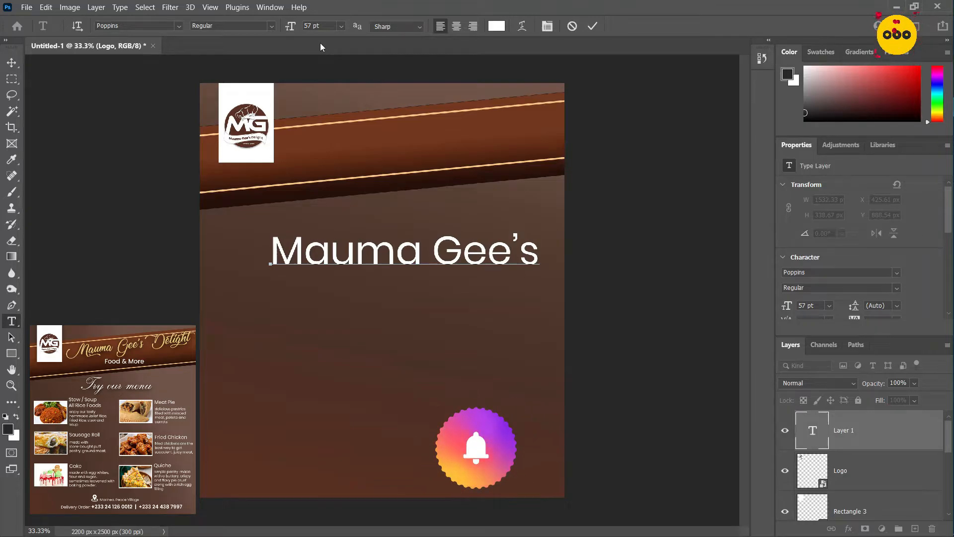
{"action": "type", "text": " Delight"}
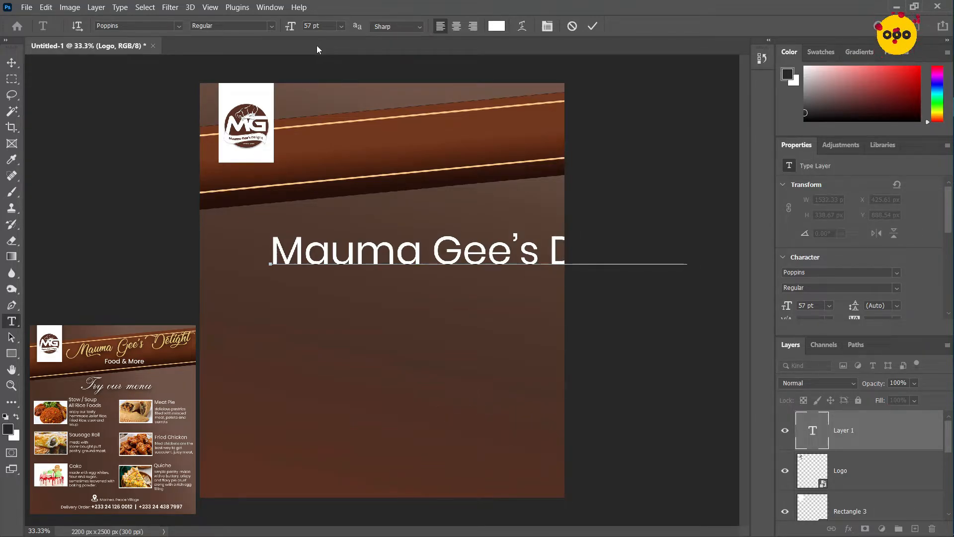
Set the title's font size to 42 pt and move it up onto the banner beside the logo
{"action": "left_click_drag", "start_coordinate": [443, 314], "coordinate": [348, 312]}
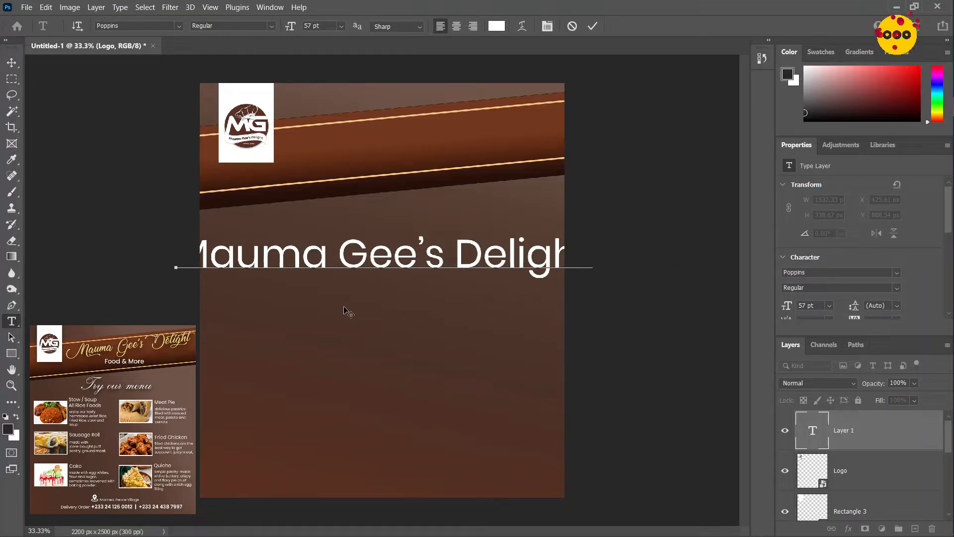
{"action": "key", "text": "ctrl+a"}
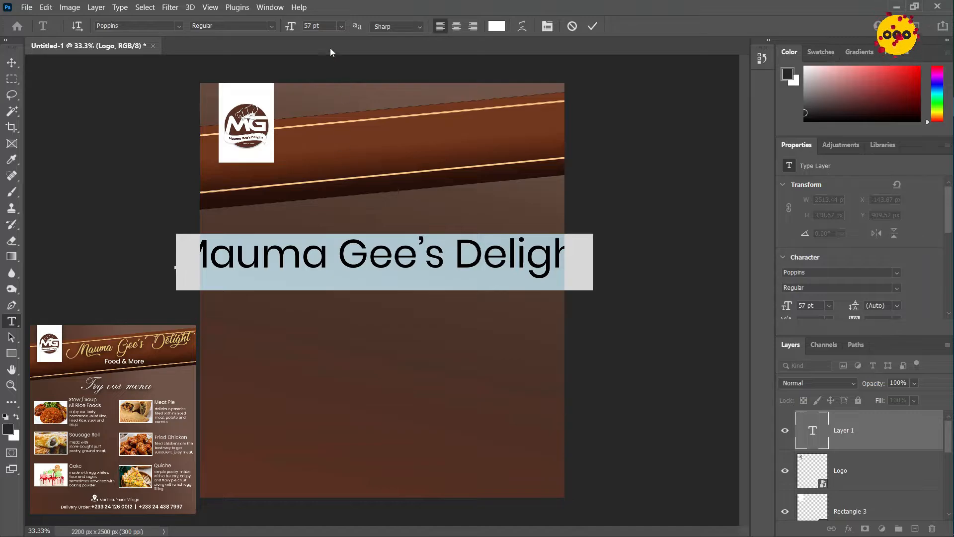
{"action": "left_click", "coordinate": [295, 29]}
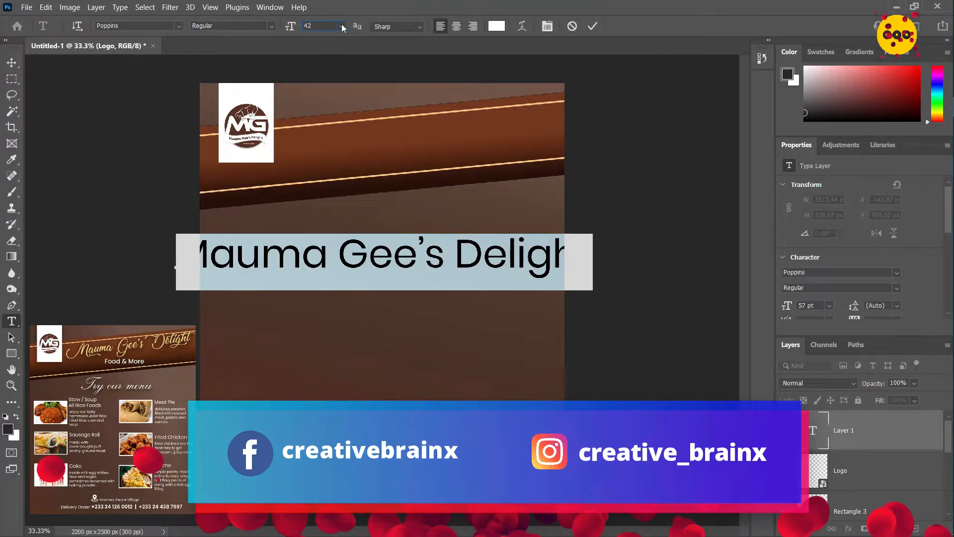
{"action": "key", "text": "Return"}
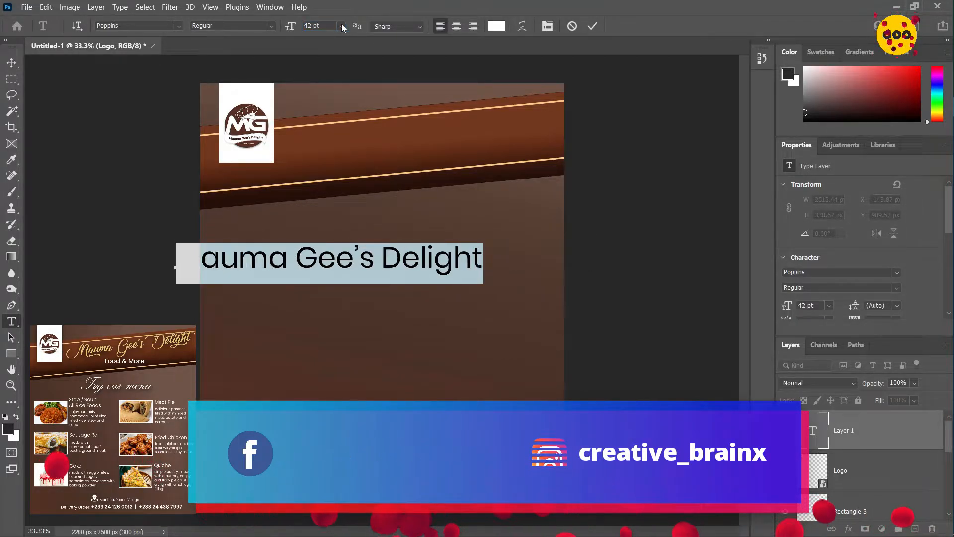
{"action": "left_click_drag", "start_coordinate": [358, 309], "coordinate": [433, 187]}
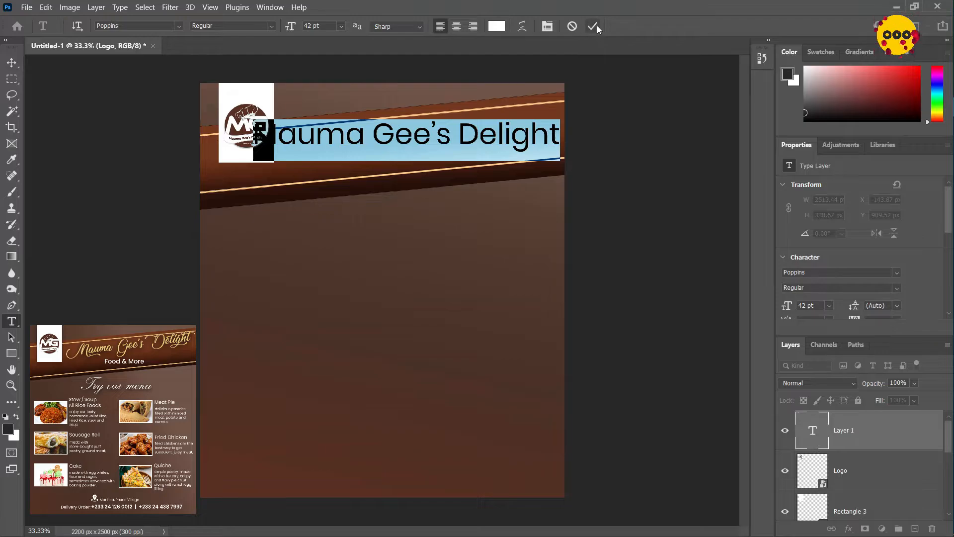
{"action": "left_click", "coordinate": [593, 25]}
Change the title's font to Lovely Home Regular and set its rotation to -5.41°
{"action": "left_click", "coordinate": [158, 23]}
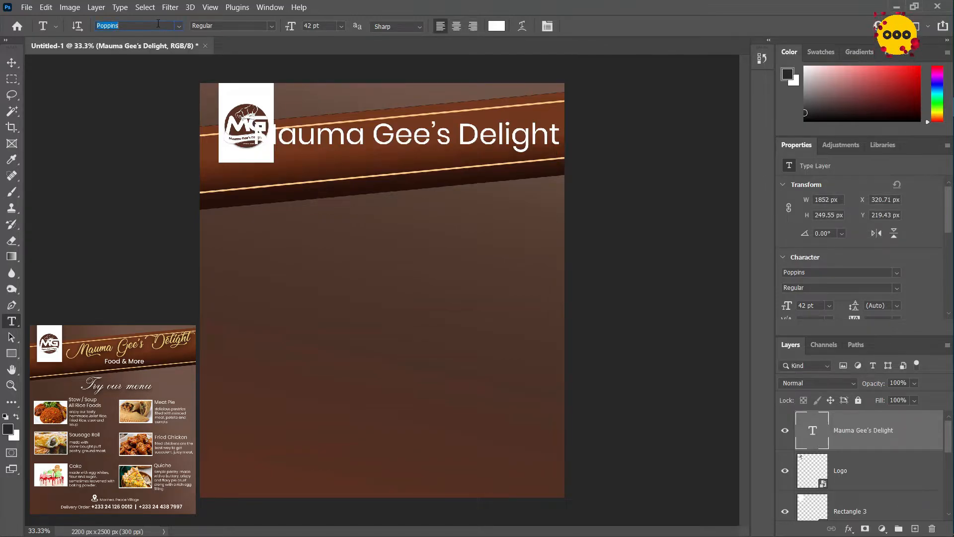
{"action": "type", "text": "love"}
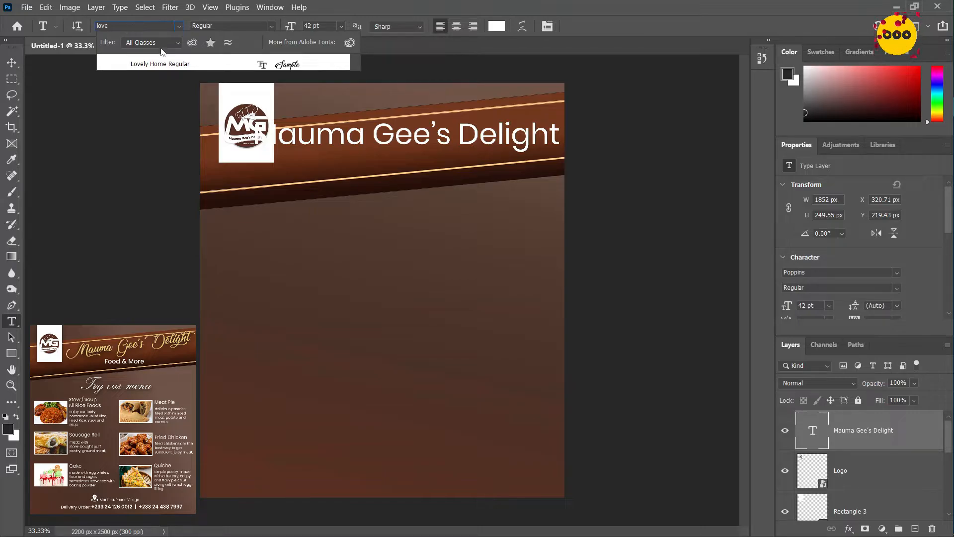
{"action": "left_click", "coordinate": [161, 64]}
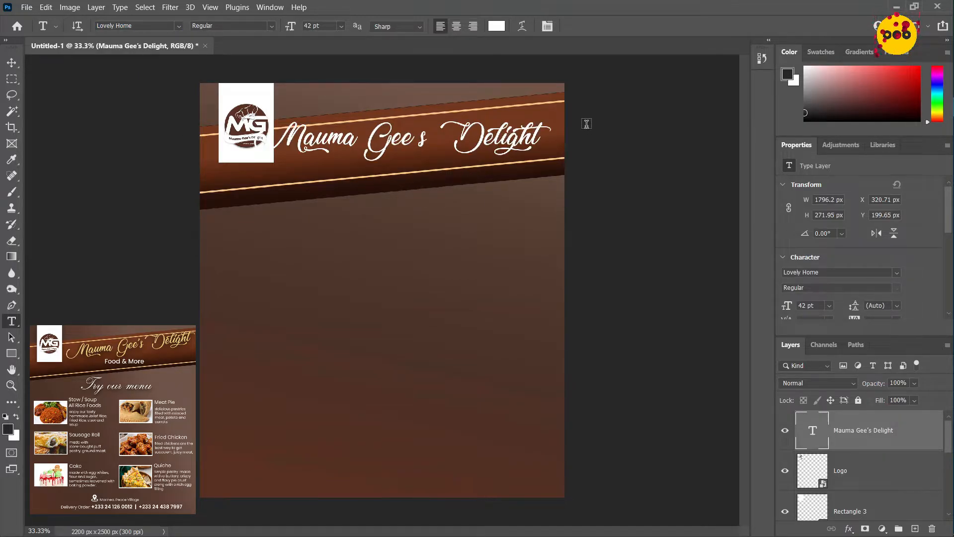
{"action": "left_click", "coordinate": [833, 234]}
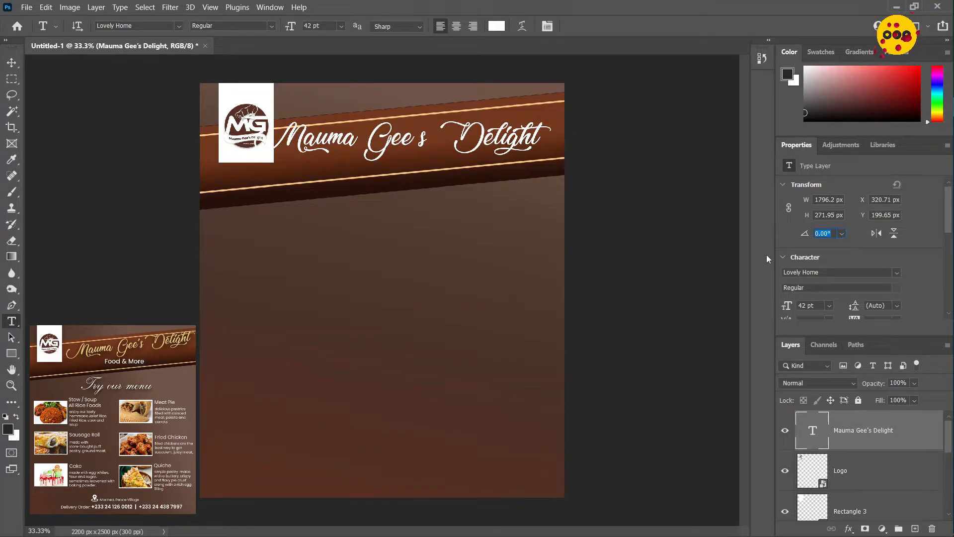
{"action": "type", "text": "-5"}
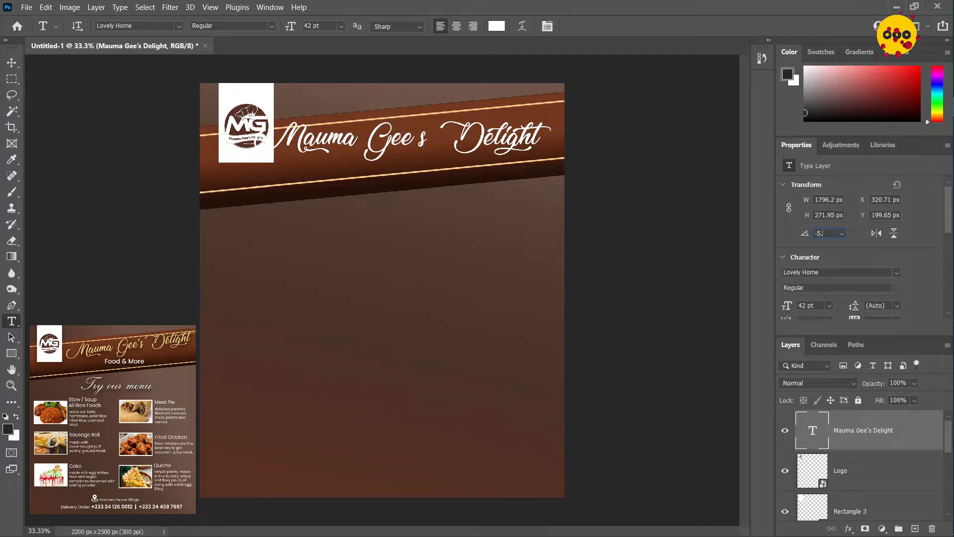
{"action": "type", "text": ".41"}
{"action": "key", "text": "Return"}
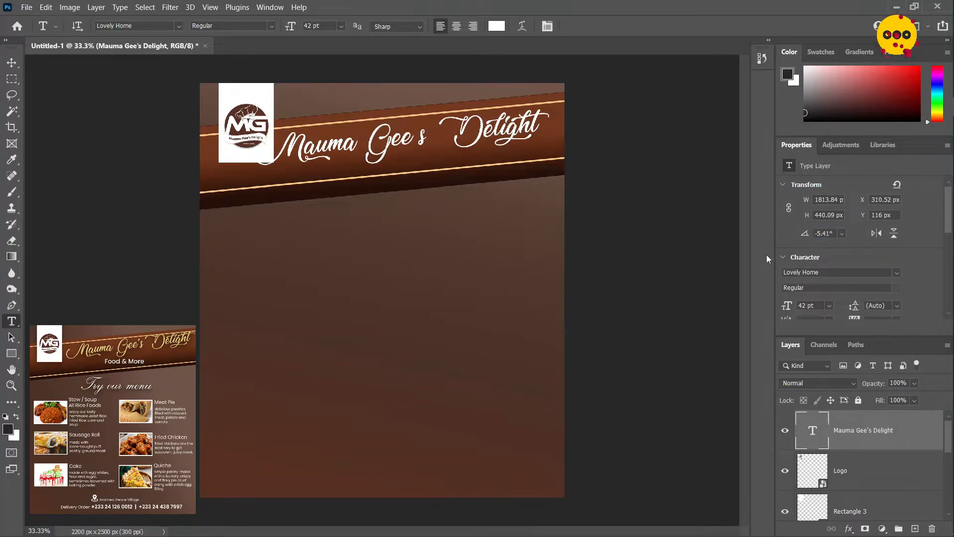
Position the tilted title between the banner's gold lines at about X 384 px, Y 98 px
{"action": "left_click", "coordinate": [12, 63]}
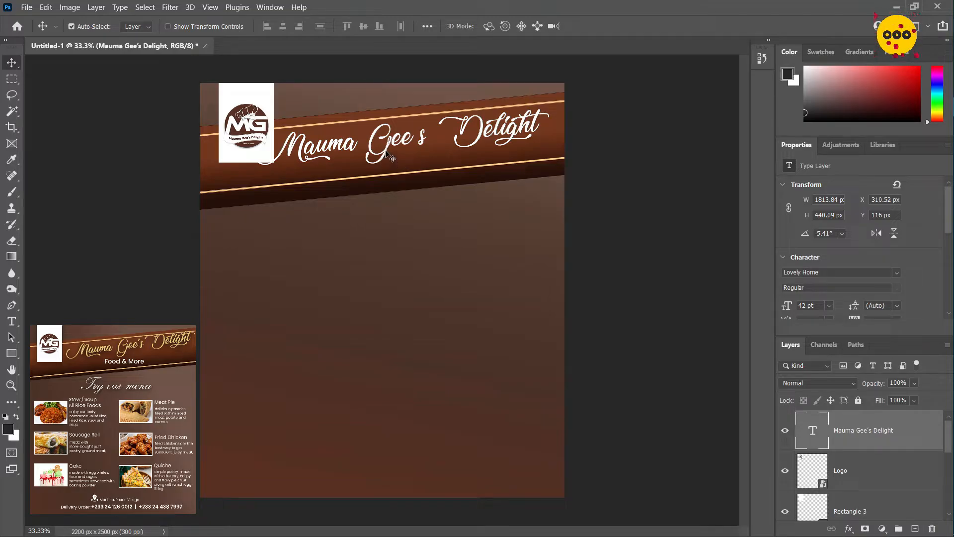
{"action": "left_click_drag", "start_coordinate": [390, 150], "coordinate": [410, 151]}
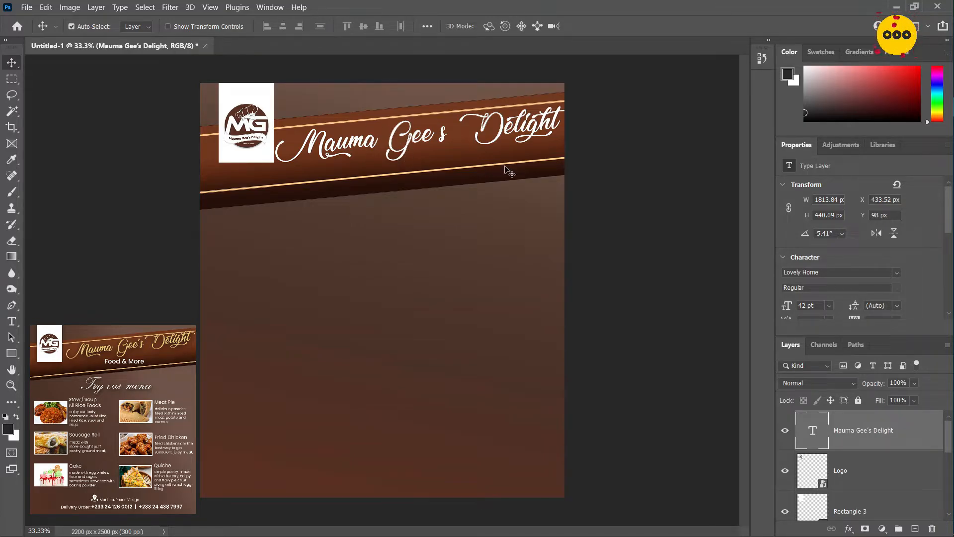
{"action": "key", "text": "shift+Left"}
{"action": "key", "text": "shift+Left"}
{"action": "key", "text": "shift+Left"}
{"action": "key", "text": "shift+Left"}
{"action": "key", "text": "shift+Left"}
{"action": "key", "text": "shift+Left"}
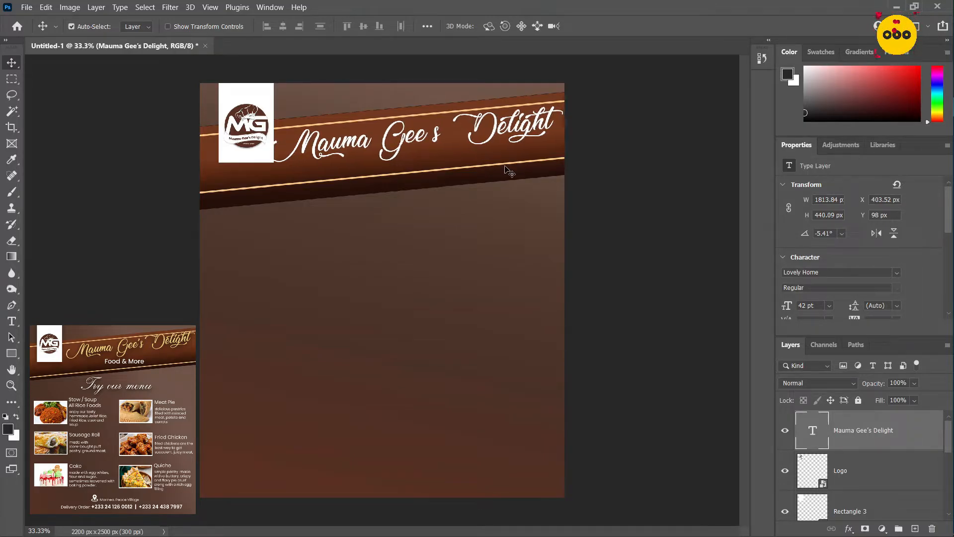
{"action": "key", "text": "shift+Up"}
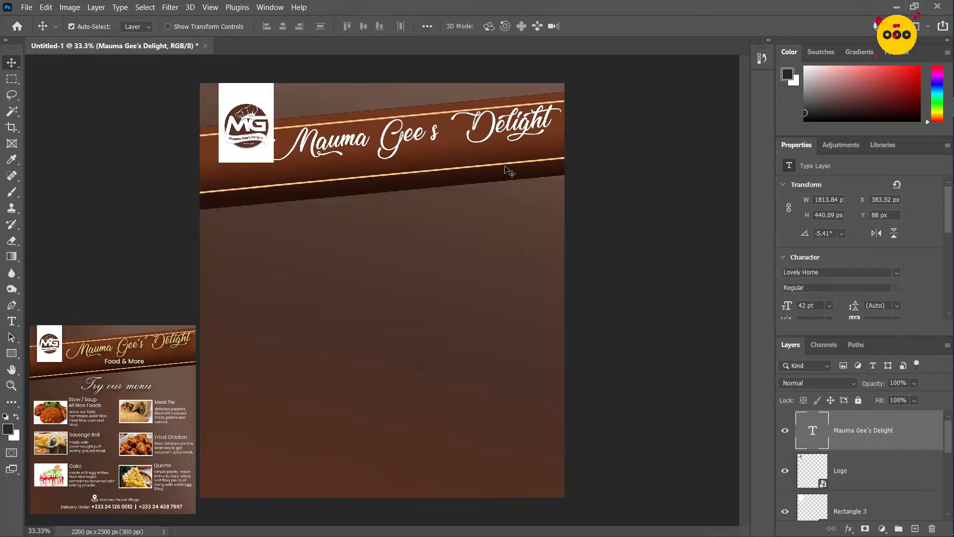
{"action": "key", "text": "shift+Down"}
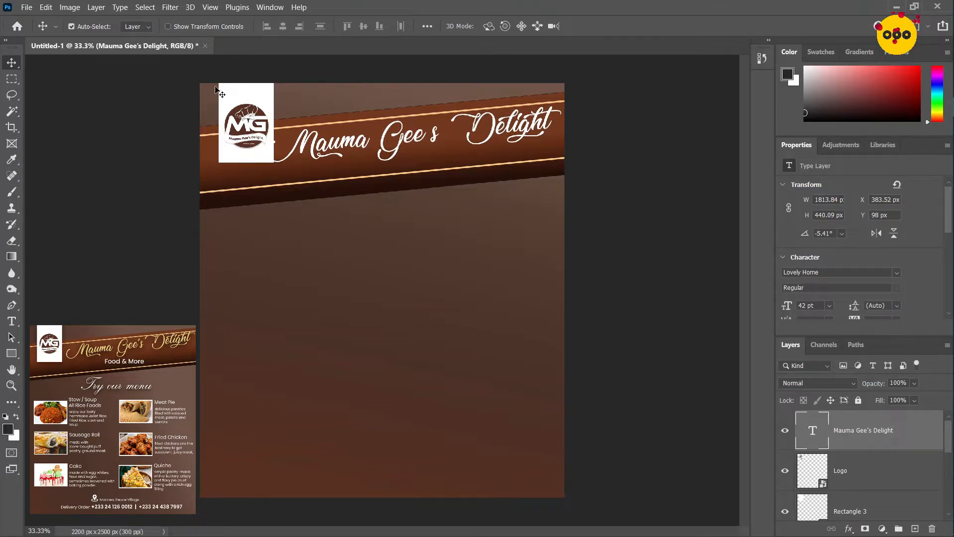
Shift the logo and its white panel together to the left until the panel is at X 43 px, and reselect the title
{"action": "left_click_drag", "start_coordinate": [222, 72], "coordinate": [239, 123]}
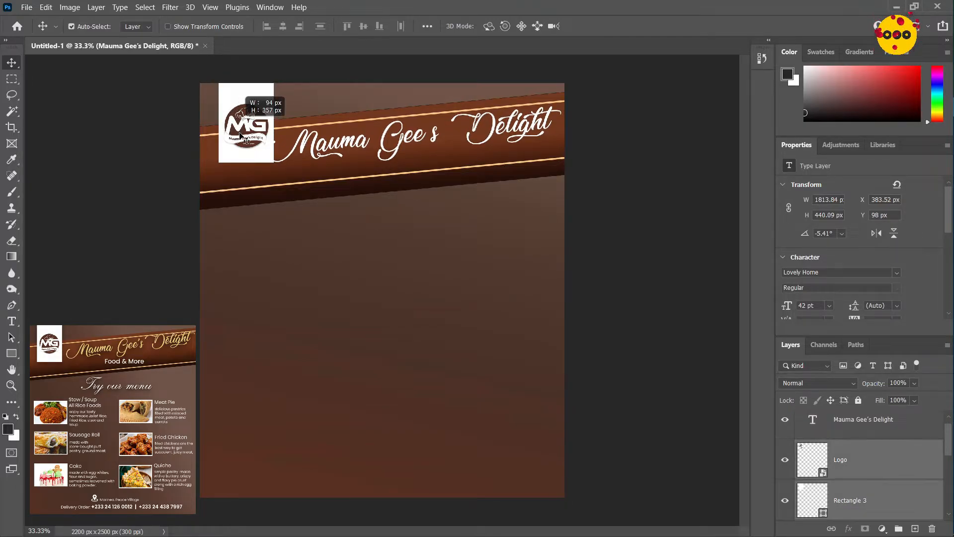
{"action": "key", "text": "shift+Left"}
{"action": "key", "text": "shift+Left"}
{"action": "key", "text": "shift+Left"}
{"action": "key", "text": "shift+Left"}
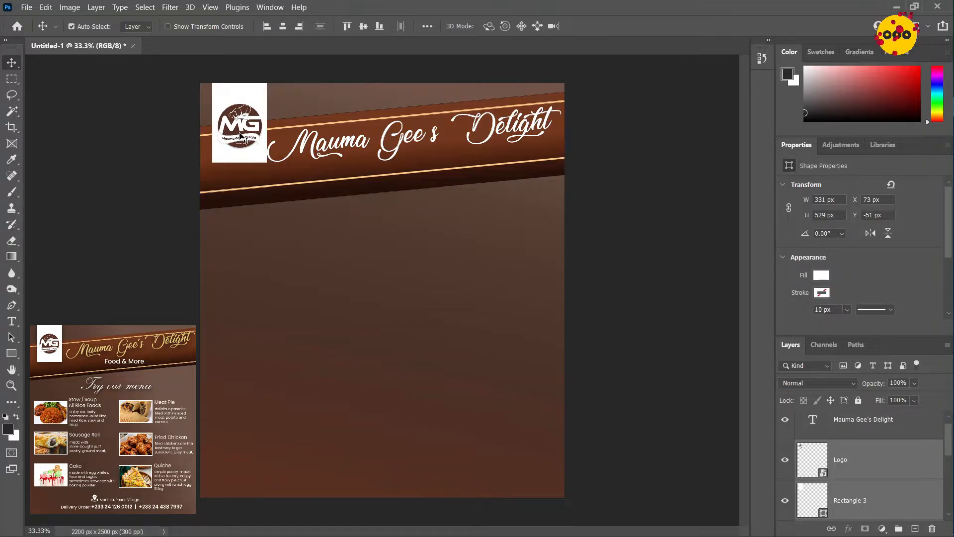
{"action": "key", "text": "shift+Left"}
{"action": "key", "text": "shift+Left"}
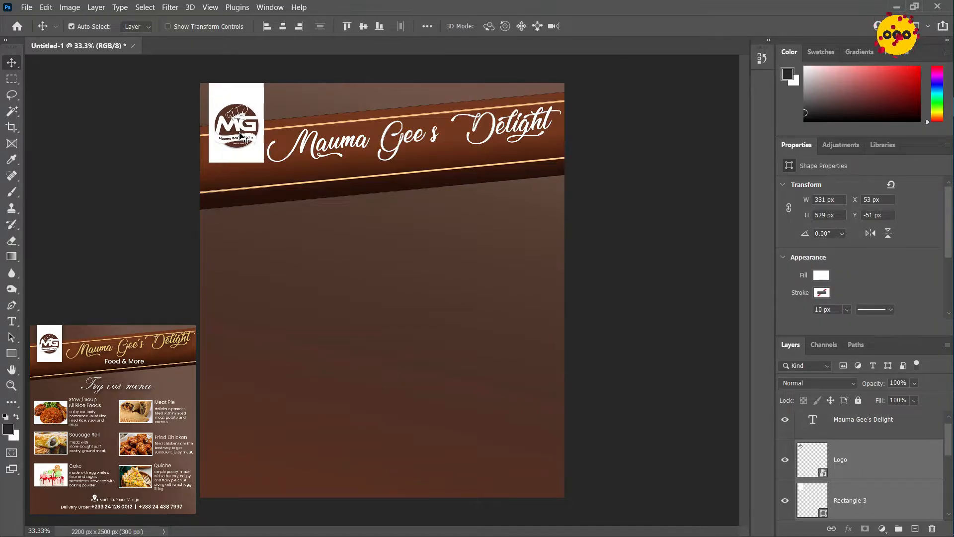
{"action": "key", "text": "shift+Left"}
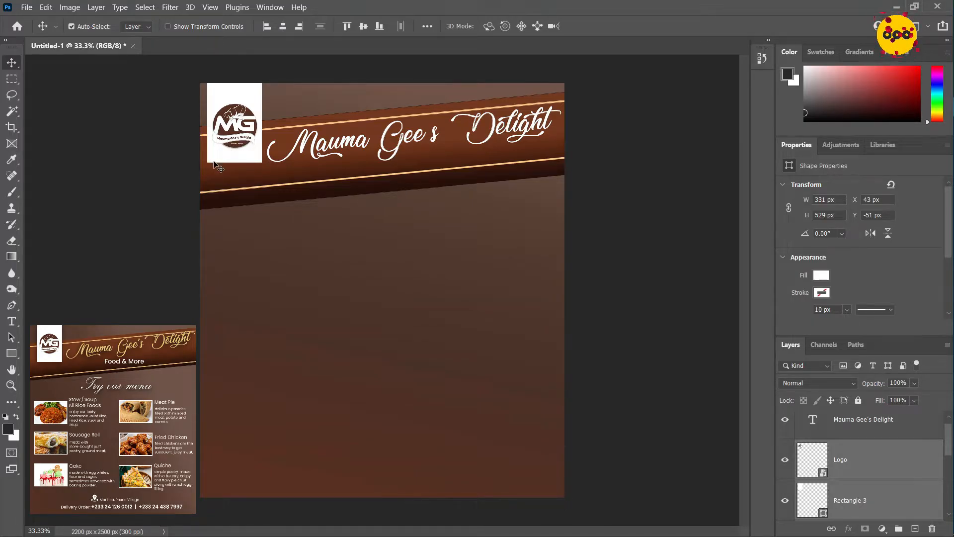
{"action": "left_click", "coordinate": [504, 138]}
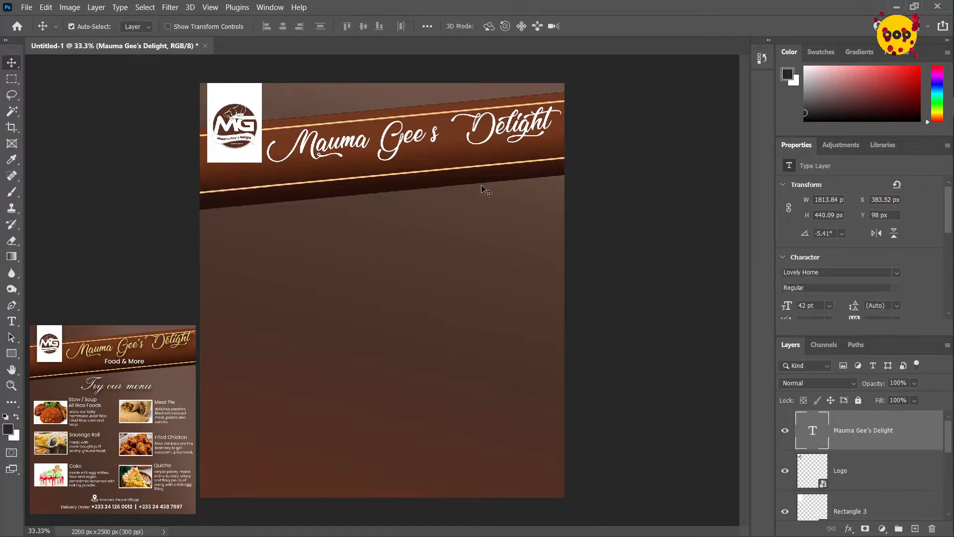
Change the banner title's text color to gold #dfc67b
{"action": "key", "text": "t"}
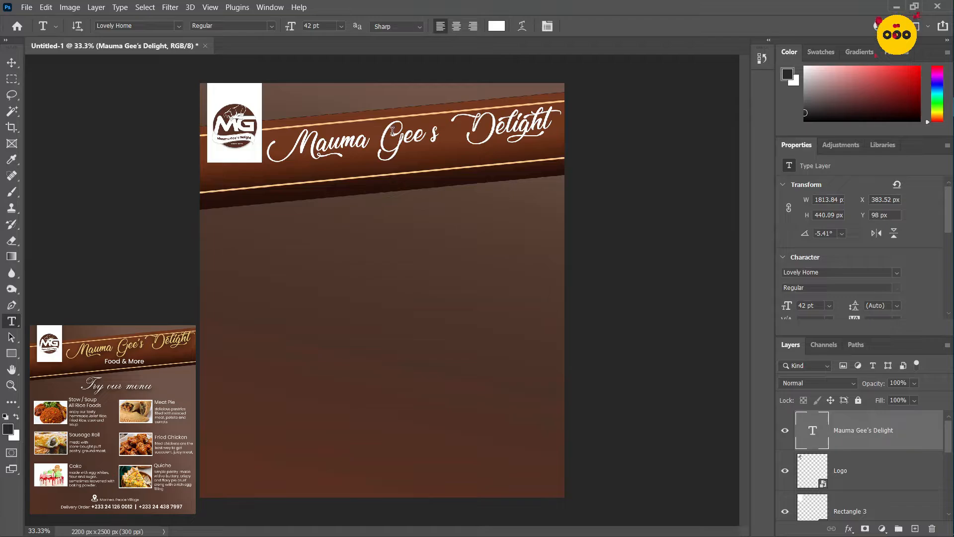
{"action": "left_click", "coordinate": [496, 26]}
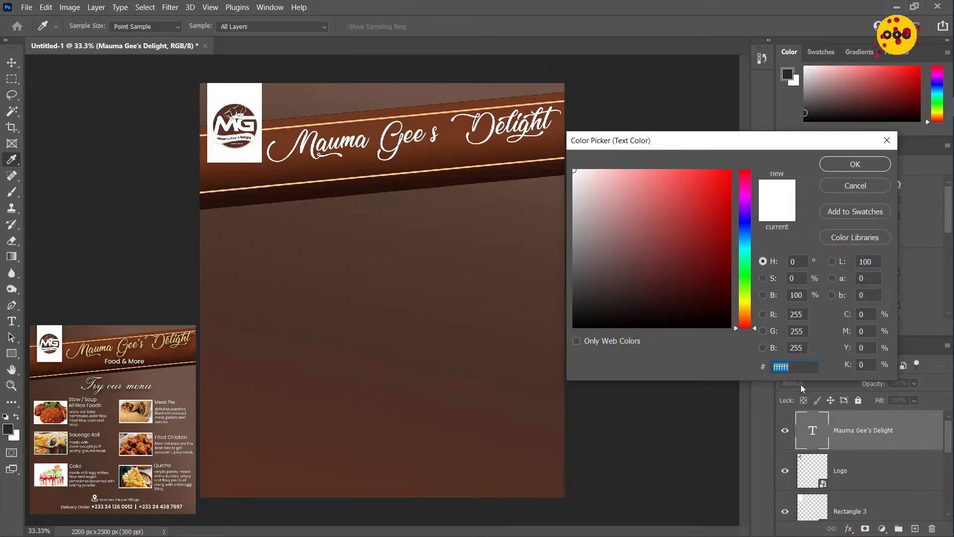
{"action": "type", "text": "df"}
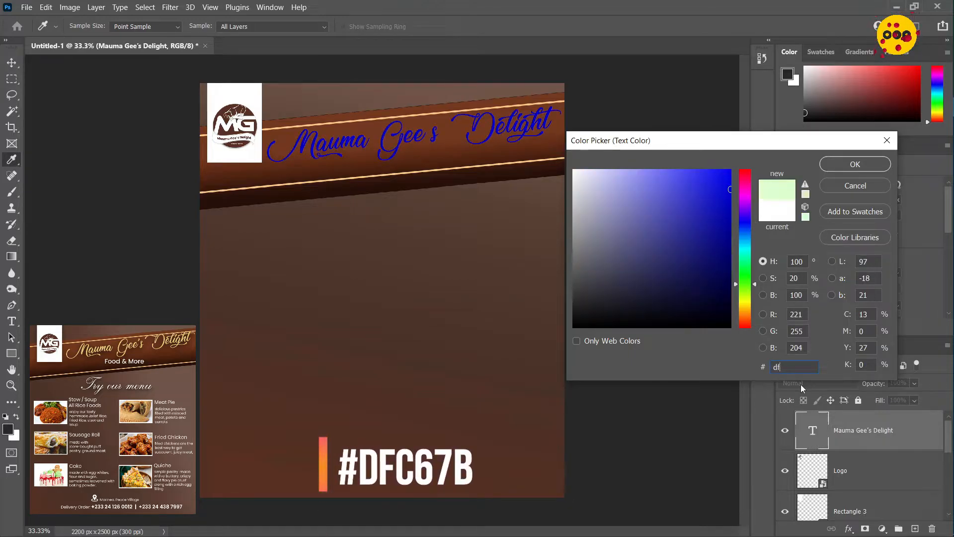
{"action": "type", "text": "c67"}
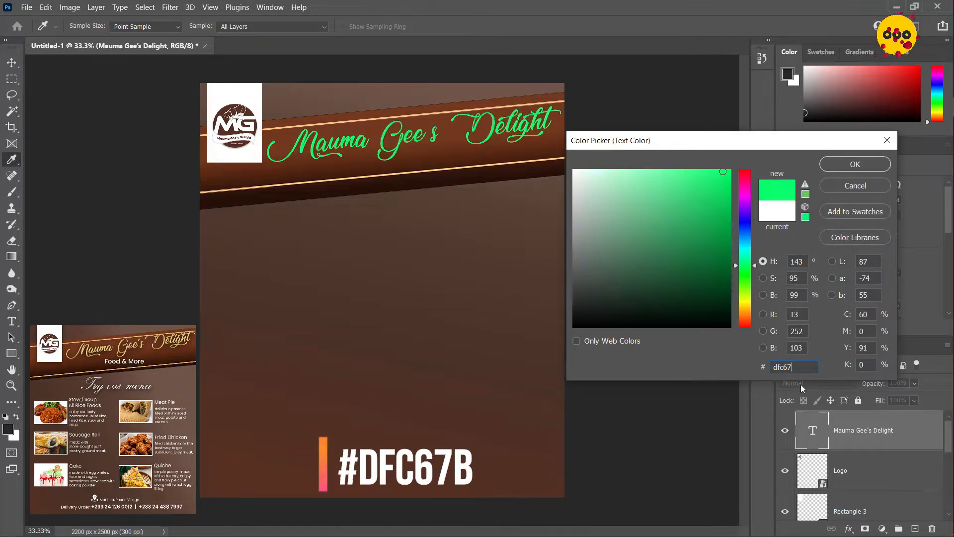
{"action": "type", "text": "b"}
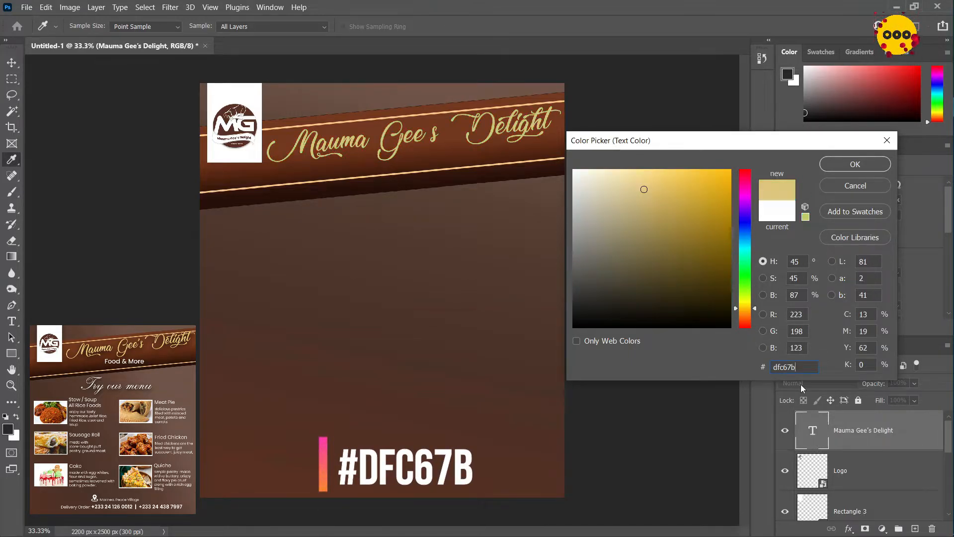
{"action": "left_click", "coordinate": [849, 166]}
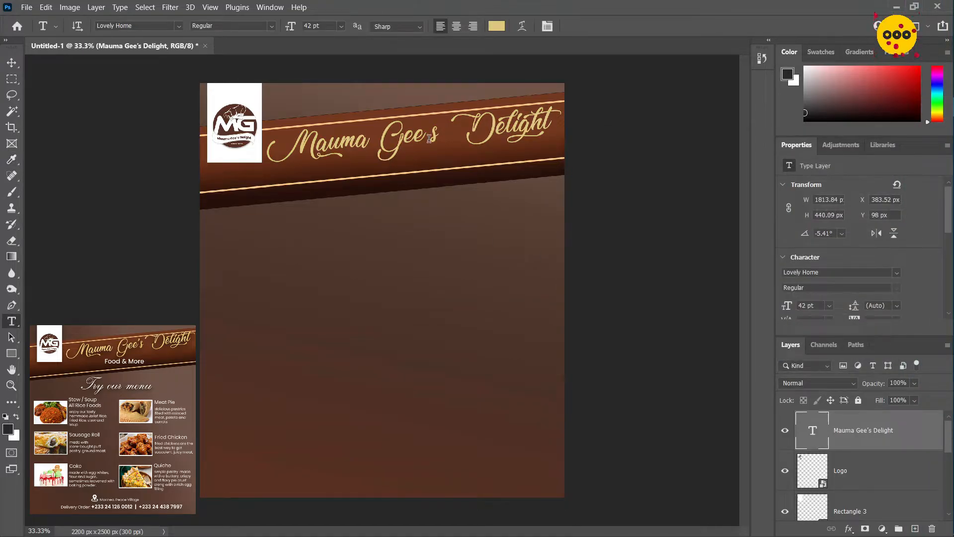
Replace the apostrophe in the banner title so that it reads "Mauma Gee's Delight"
{"action": "left_click", "coordinate": [429, 139]}
{"action": "key", "text": "BackSpace"}
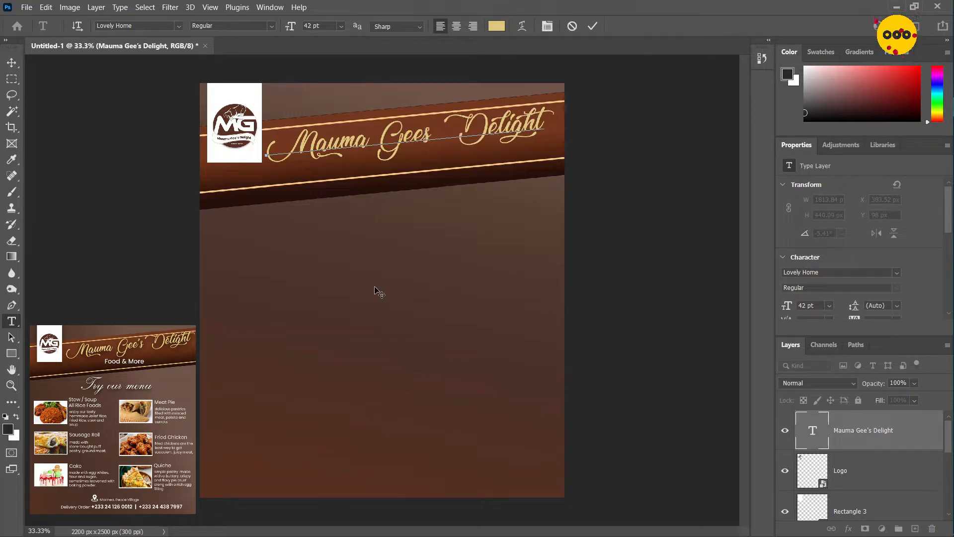
{"action": "type", "text": "'"}
{"action": "key", "text": "ctrl+Return"}
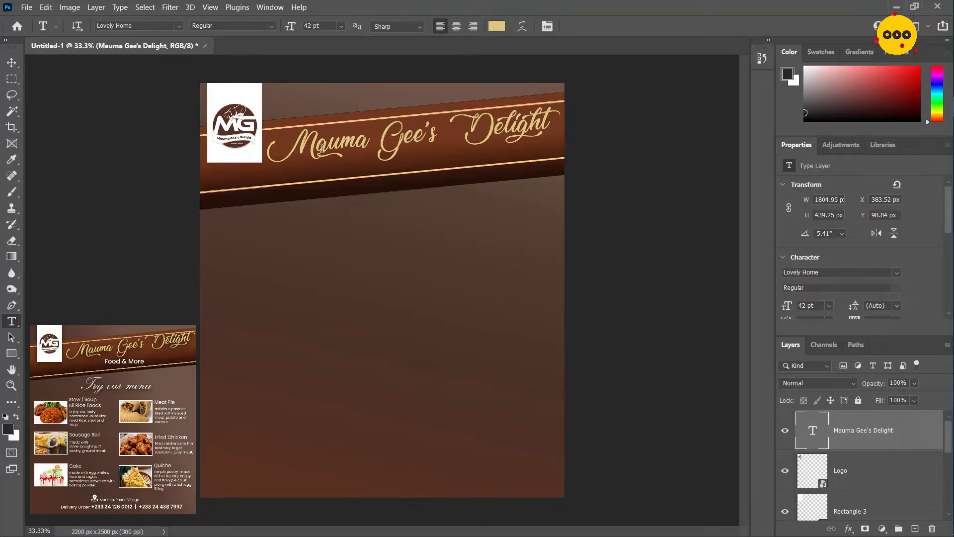
Add a new text line "Food & More" just below the banner
{"action": "left_click", "coordinate": [297, 235]}
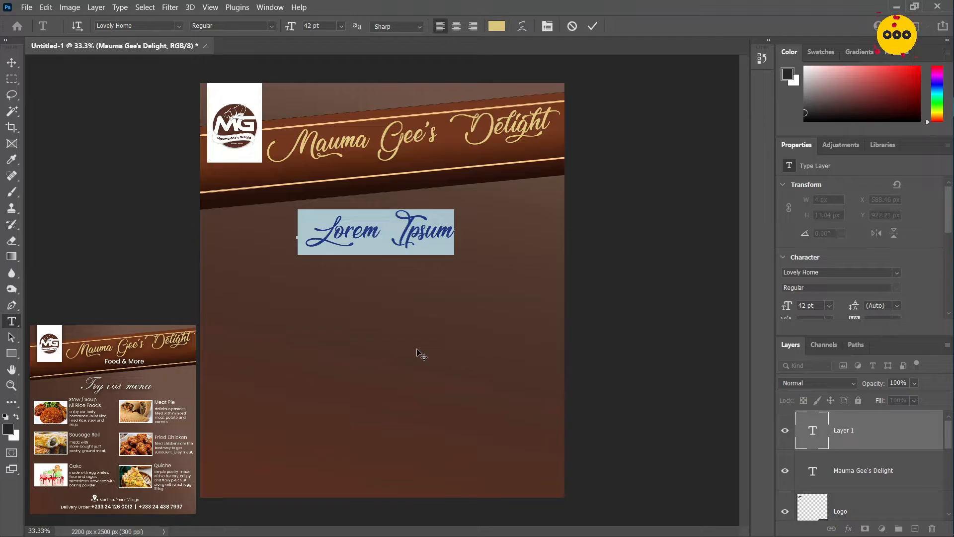
{"action": "type", "text": "F"}
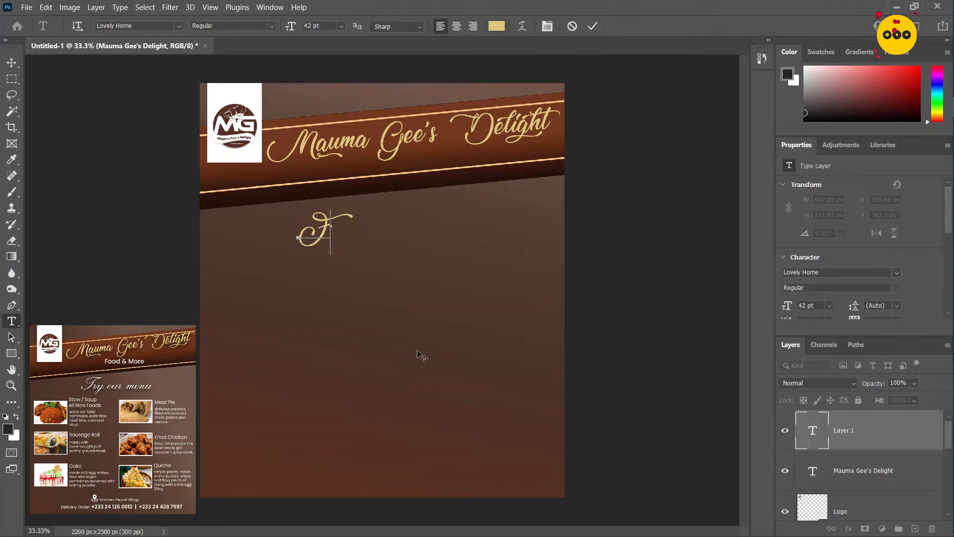
{"action": "type", "text": "ood &"}
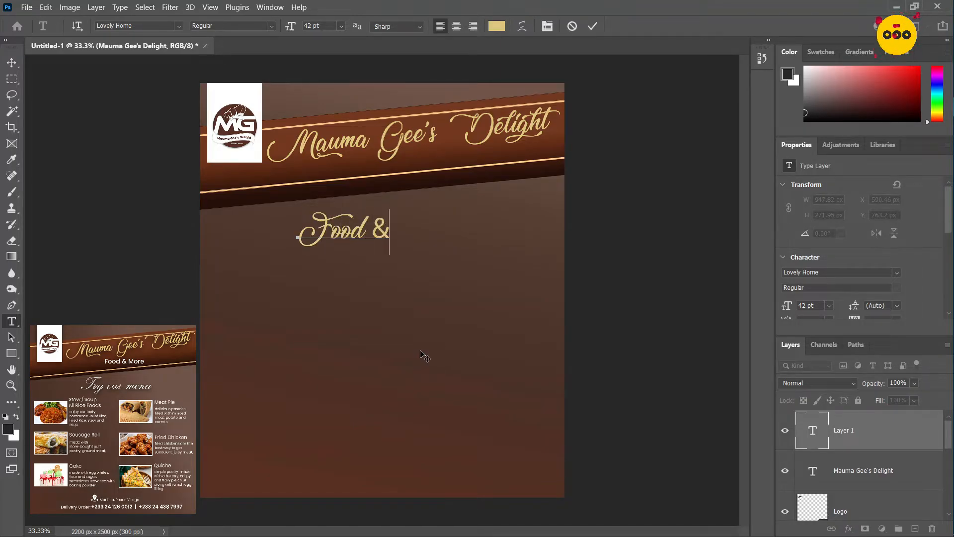
{"action": "type", "text": " More"}
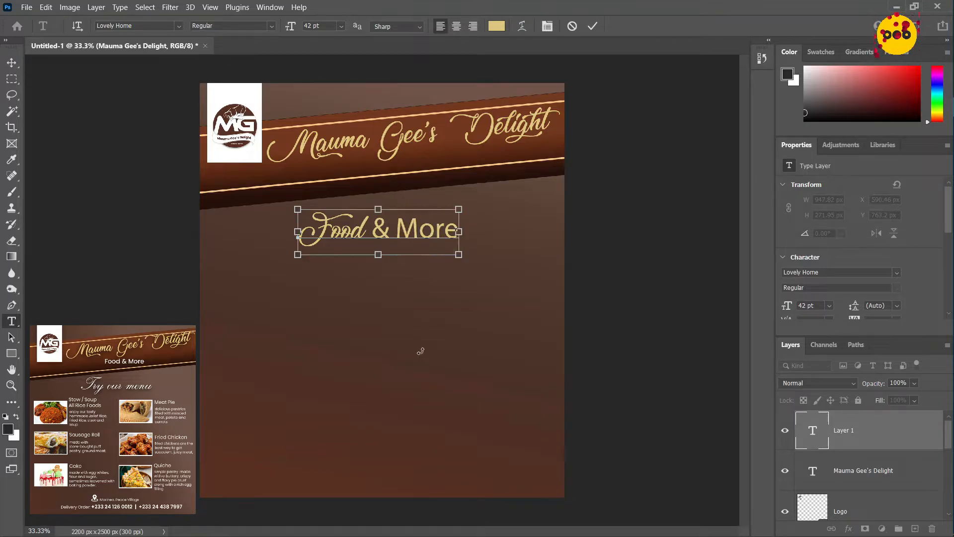
Set the font of the whole "Food & More" line to Poppins Medium
{"action": "key", "text": "ctrl+a"}
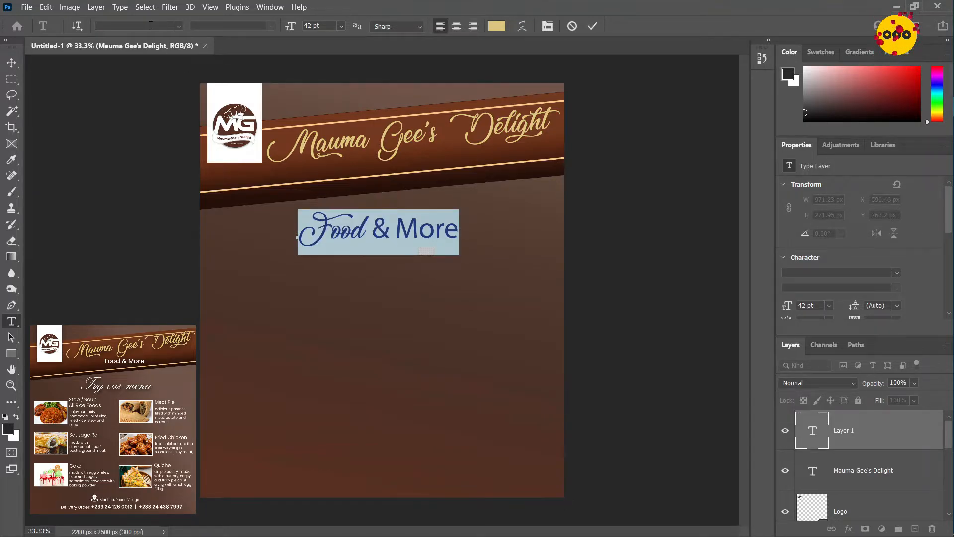
{"action": "left_click", "coordinate": [150, 26]}
{"action": "type", "text": "poppi"}
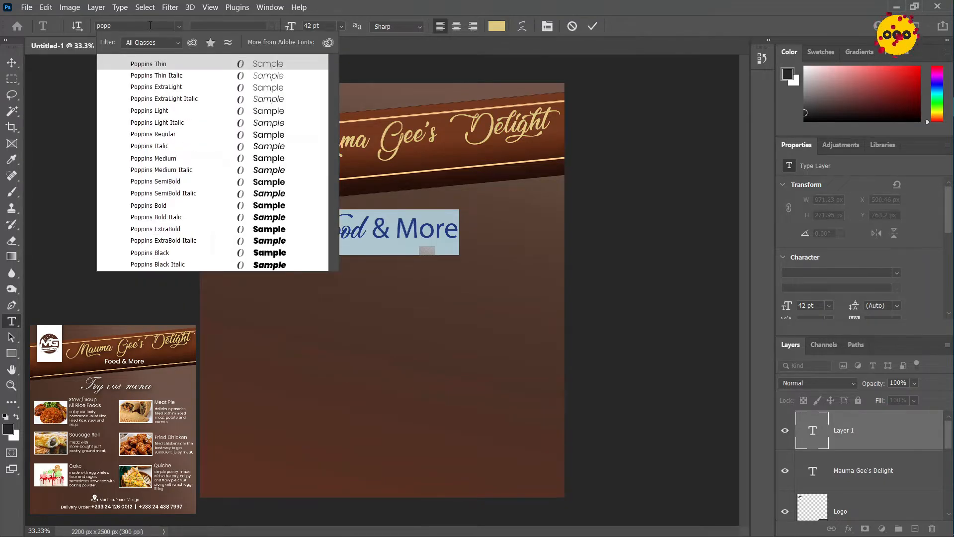
{"action": "left_click", "coordinate": [166, 134]}
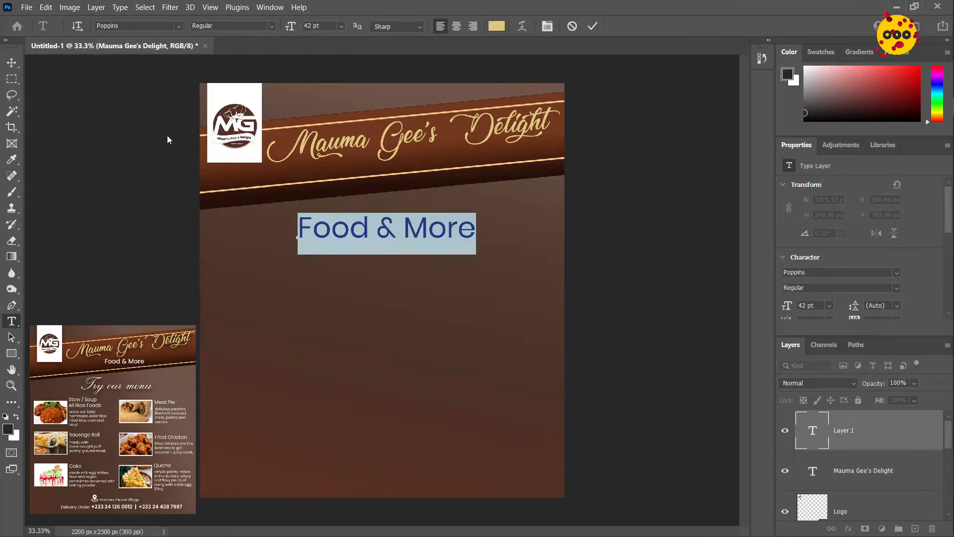
{"action": "left_click", "coordinate": [272, 27]}
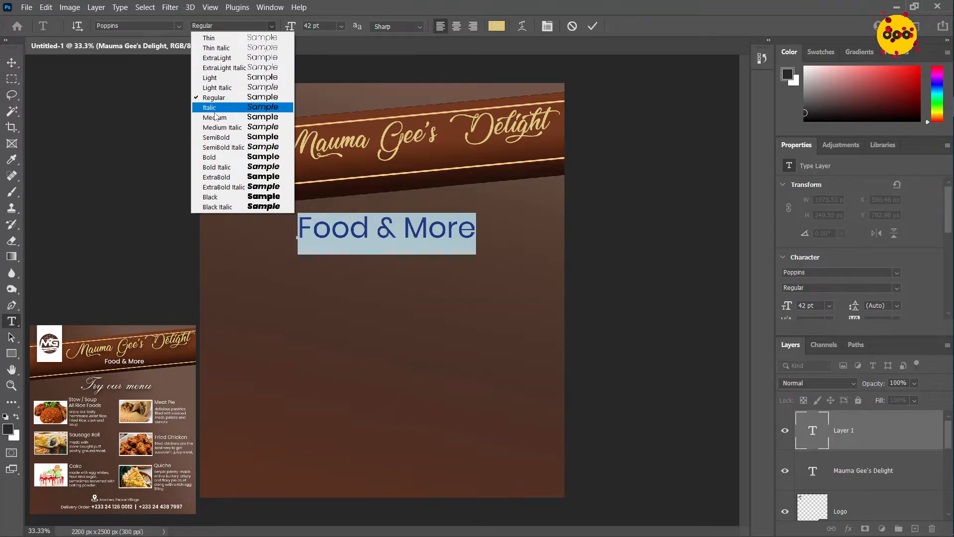
{"action": "left_click", "coordinate": [215, 118]}
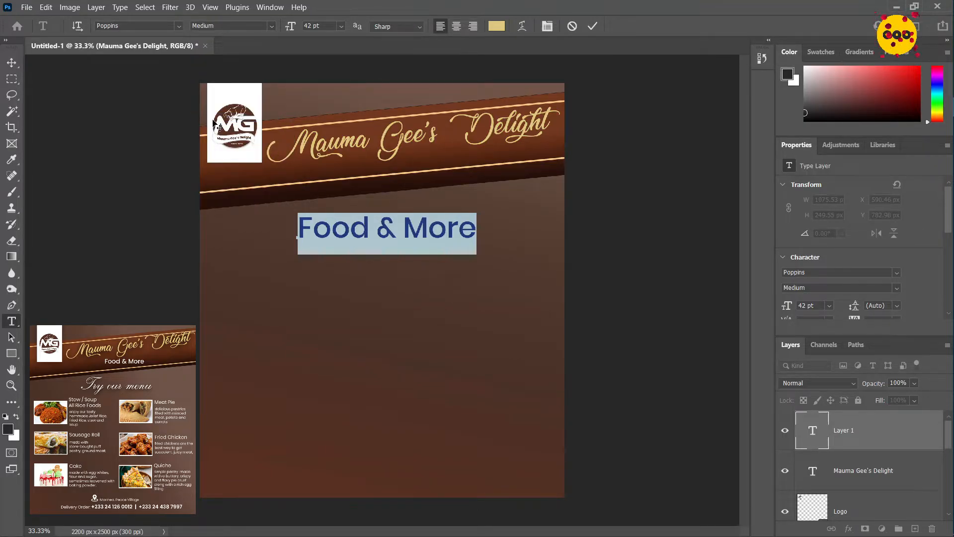
Set the "Food & More" text to 20 pt and color it white (#ffffff)
{"action": "left_click", "coordinate": [307, 29]}
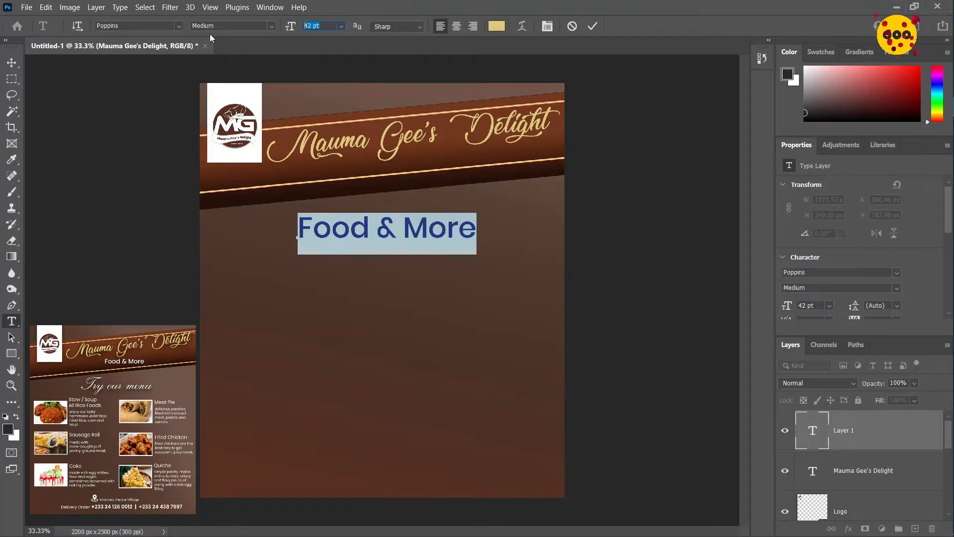
{"action": "type", "text": "20"}
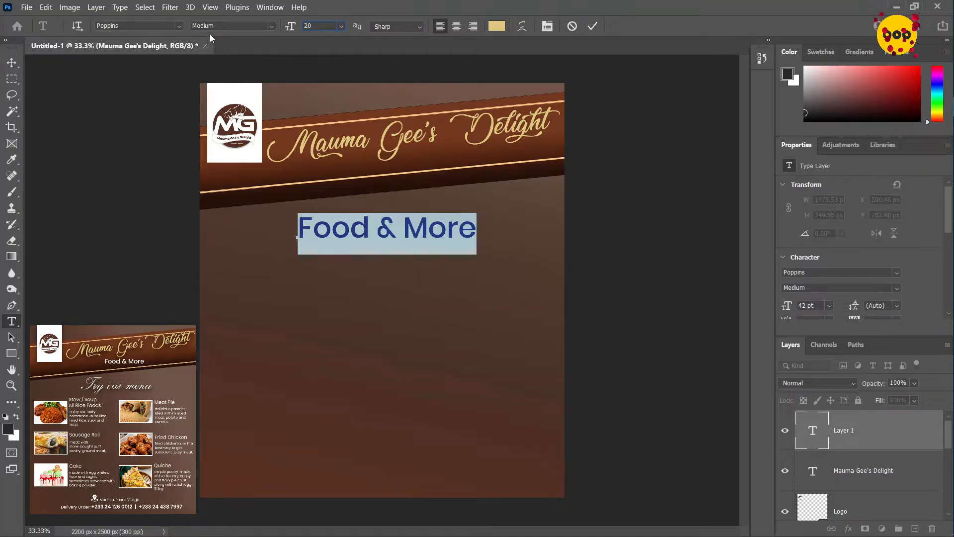
{"action": "left_click", "coordinate": [497, 26]}
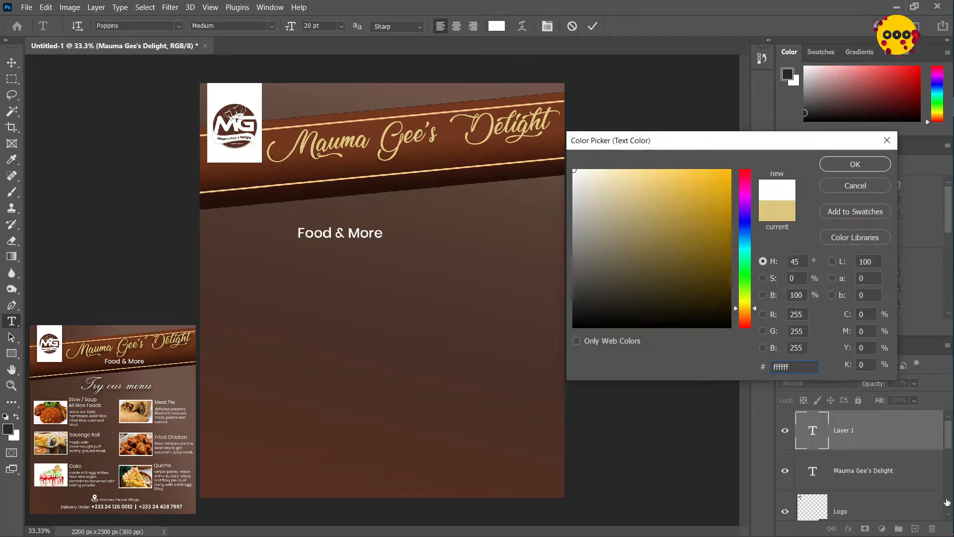
{"action": "left_click", "coordinate": [852, 159]}
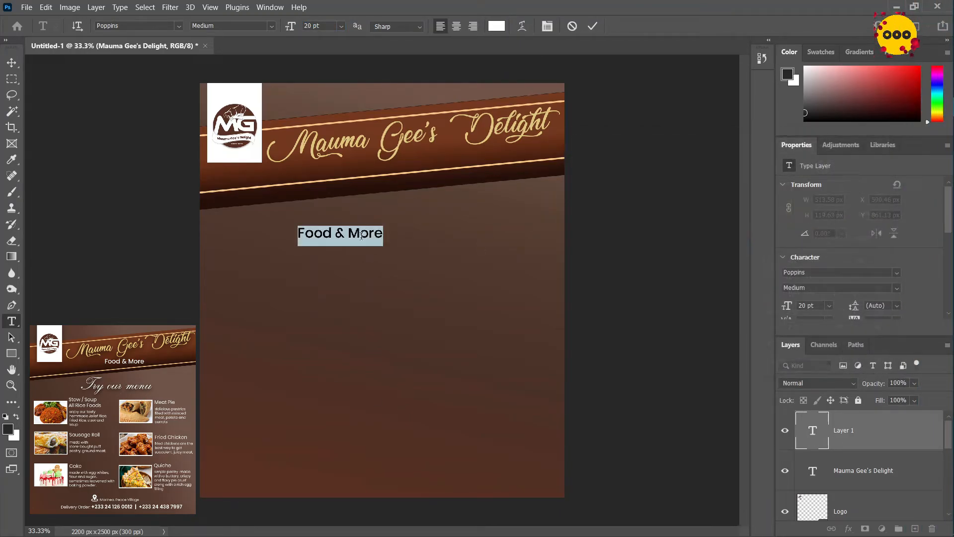
Move the "Food & More" line up onto the banner to about X 965 px, Y 483 px and commit the text
{"action": "left_click_drag", "start_coordinate": [361, 285], "coordinate": [423, 222]}
{"action": "left_click", "coordinate": [591, 27]}
{"action": "key", "text": "v"}
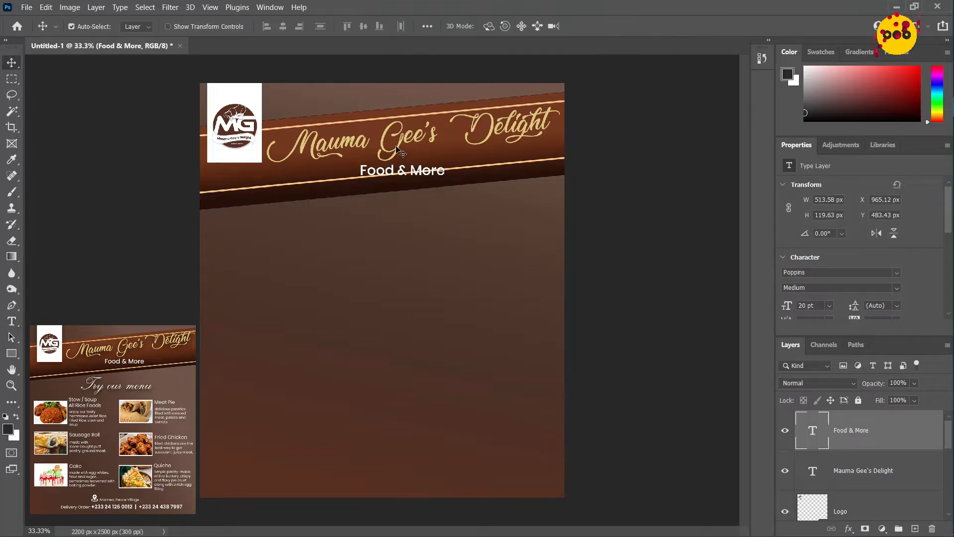
Nudge the gold title slightly up and shift "Food & More" beneath it to about X 945 px, Y 443 px
{"action": "left_click", "coordinate": [400, 145]}
{"action": "key", "text": "shift+Up"}
{"action": "key", "text": "shift+Up"}
{"action": "left_click", "coordinate": [383, 171]}
{"action": "key", "text": "shift+Up"}
{"action": "key", "text": "shift+Up"}
{"action": "key", "text": "shift+Up"}
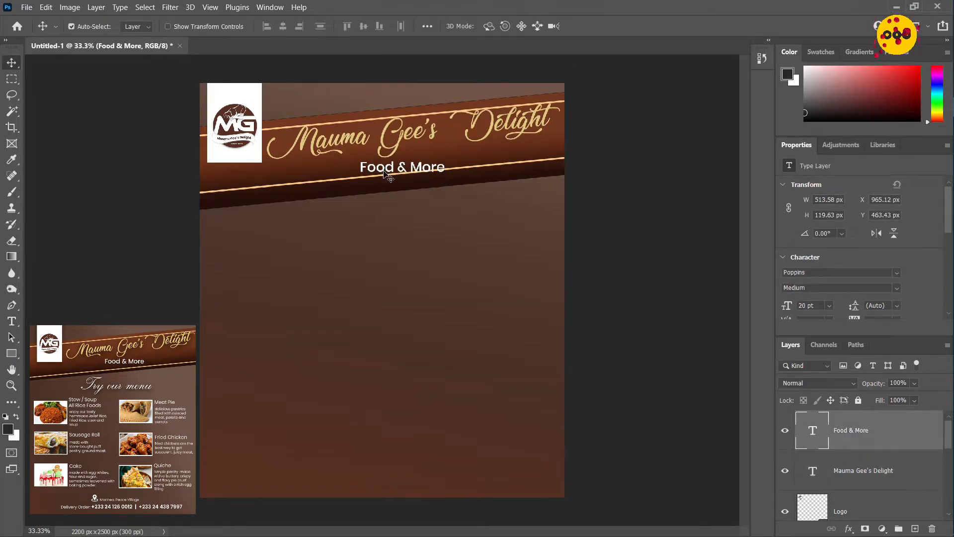
{"action": "left_click", "coordinate": [400, 145]}
{"action": "left_click", "coordinate": [387, 170]}
{"action": "key", "text": "shift+Left"}
{"action": "key", "text": "shift+Left"}
{"action": "key", "text": "shift+Up"}
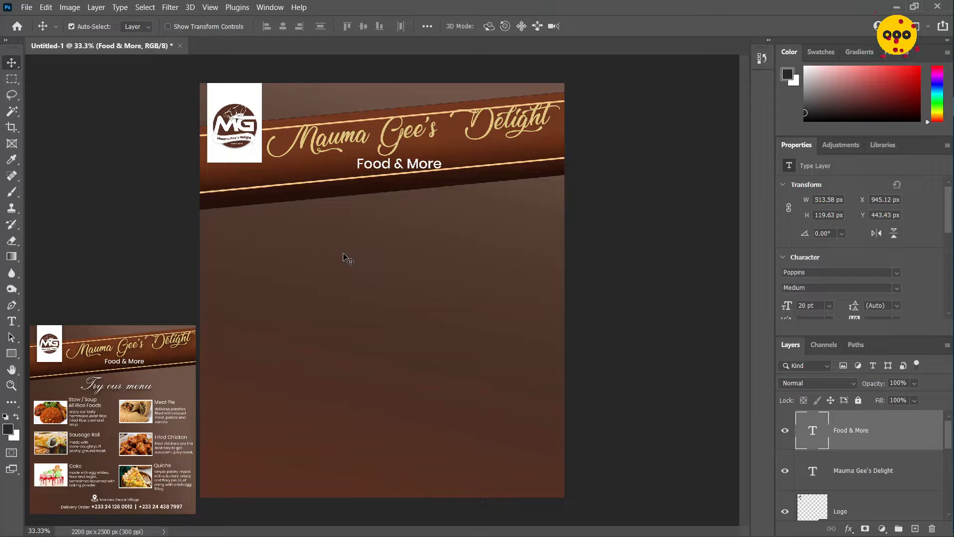
Add a new text line "Try our menu" on the brown background below the banner
{"action": "key", "text": "t"}
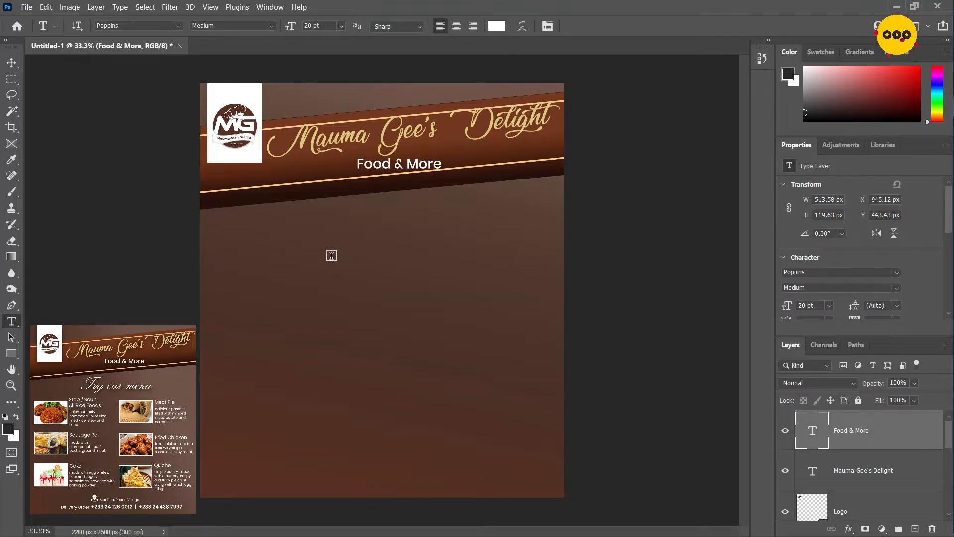
{"action": "left_click", "coordinate": [285, 257]}
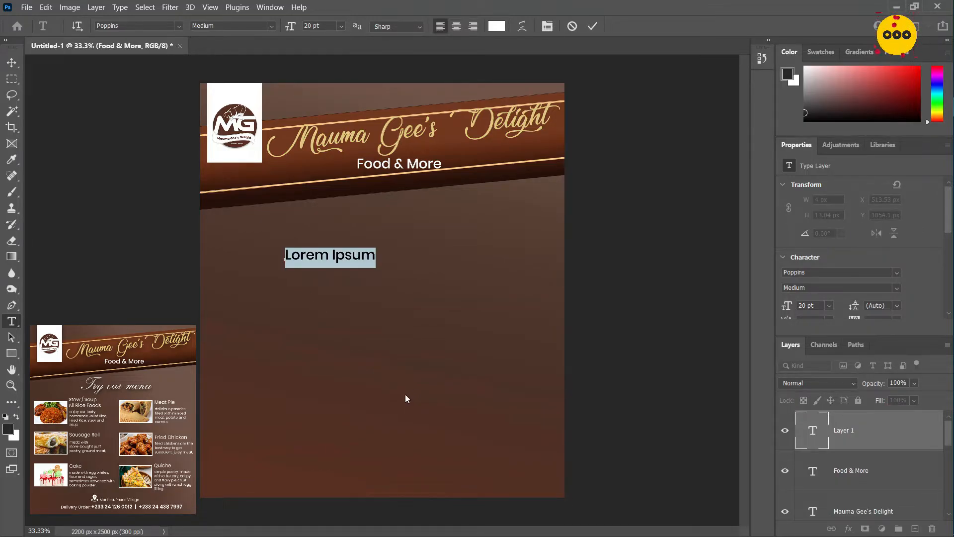
{"action": "type", "text": "Truuy"}
{"action": "key", "text": "BackSpace"}
{"action": "key", "text": "BackSpace"}
{"action": "key", "text": "BackSpace"}
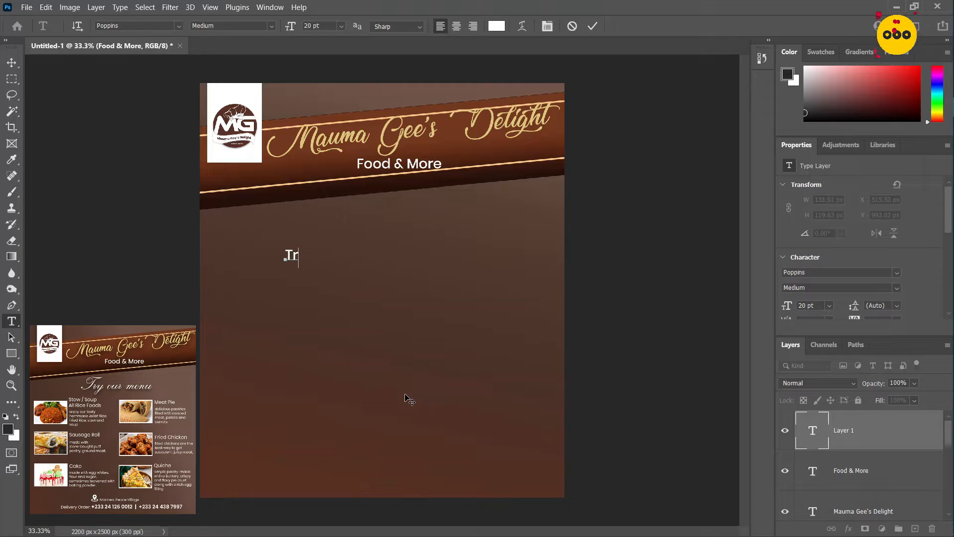
{"action": "type", "text": "y our menu"}
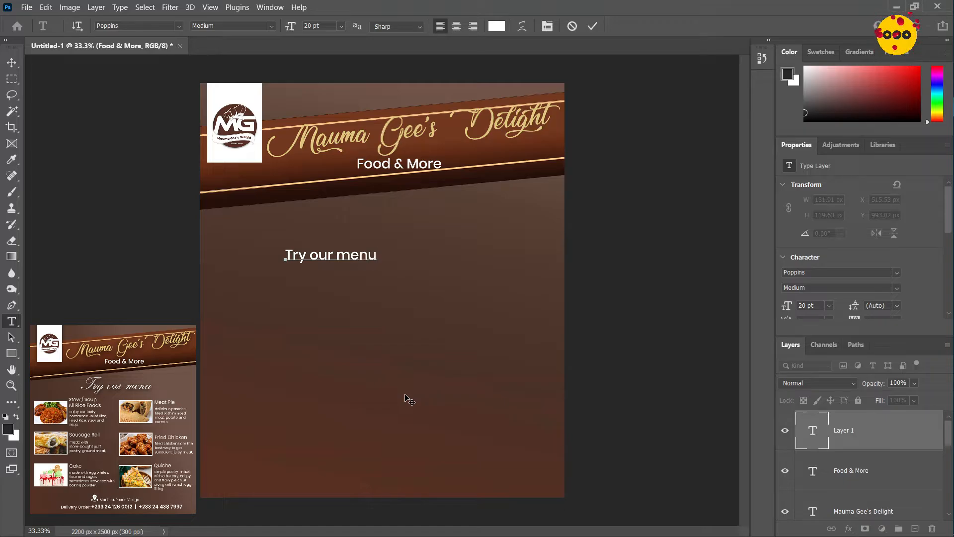
Move "Try our menu" up toward the middle below the banner and change its font to RegencyScriptFLF Regular
{"action": "key", "text": "ctrl+a"}
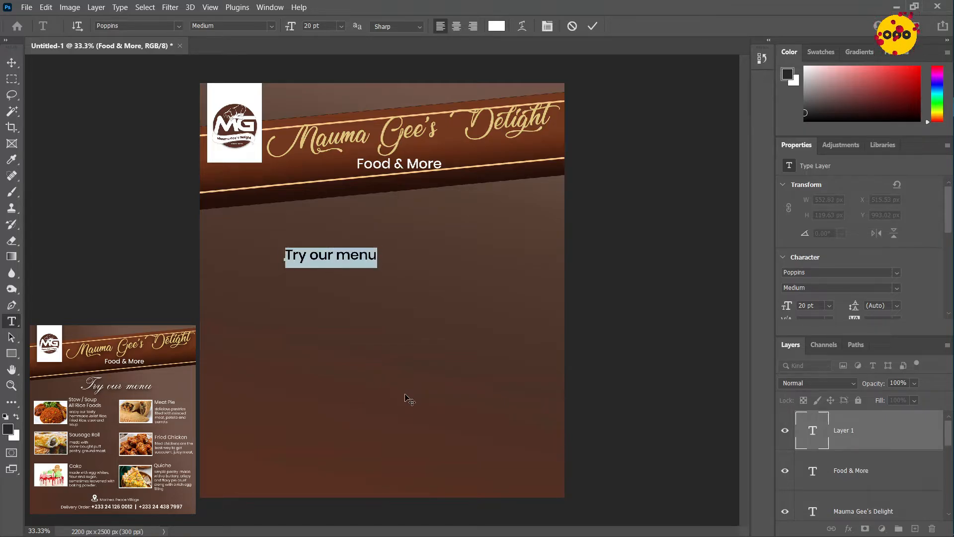
{"action": "left_click_drag", "start_coordinate": [330, 305], "coordinate": [375, 285]}
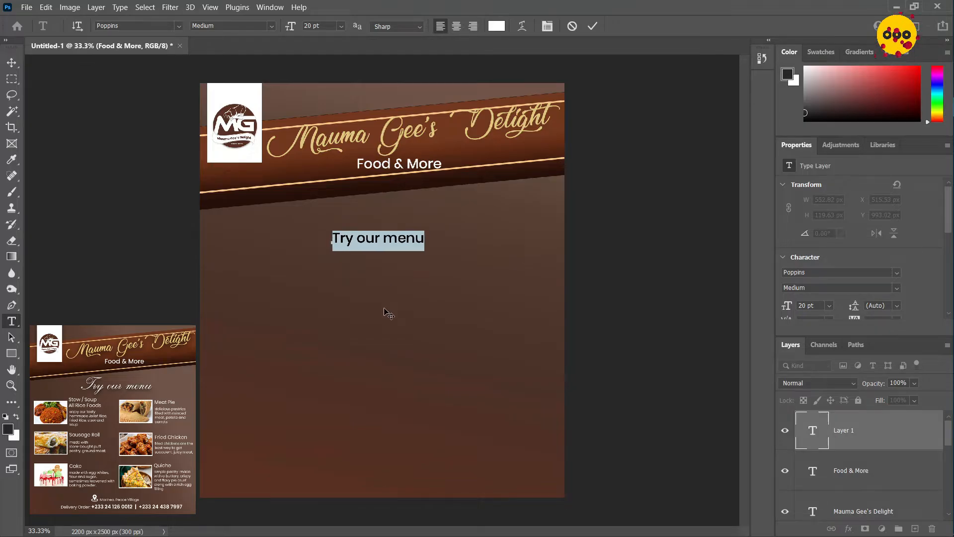
{"action": "left_click", "coordinate": [135, 27]}
{"action": "type", "text": "rege"}
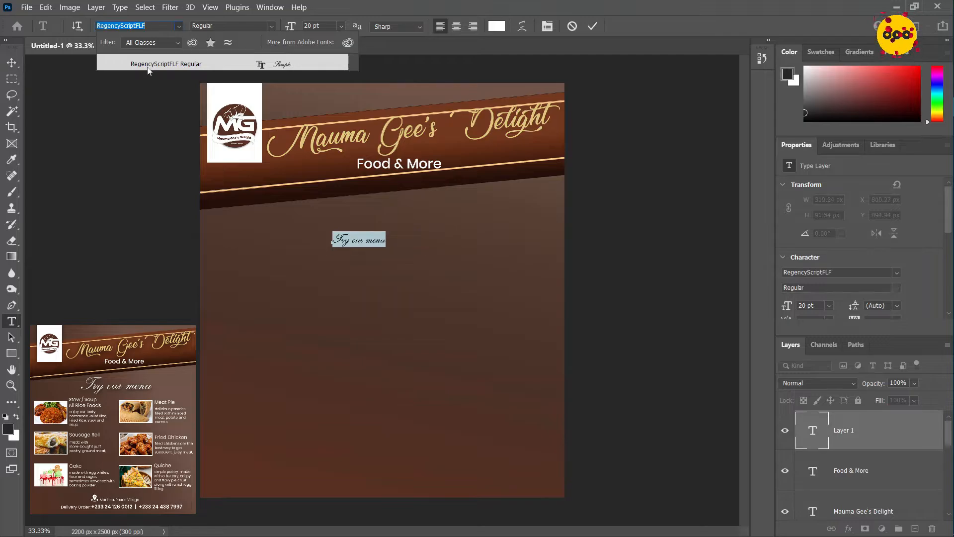
{"action": "left_click", "coordinate": [147, 64]}
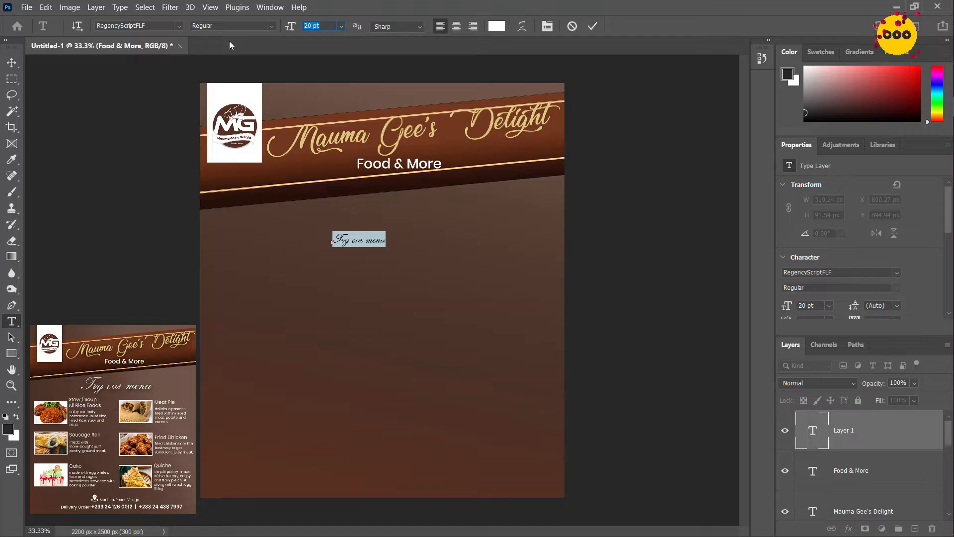
Set "Try our menu" to 59 pt and shift it slightly left to sit roughly centred under the banner
{"action": "type", "text": "59 p"}
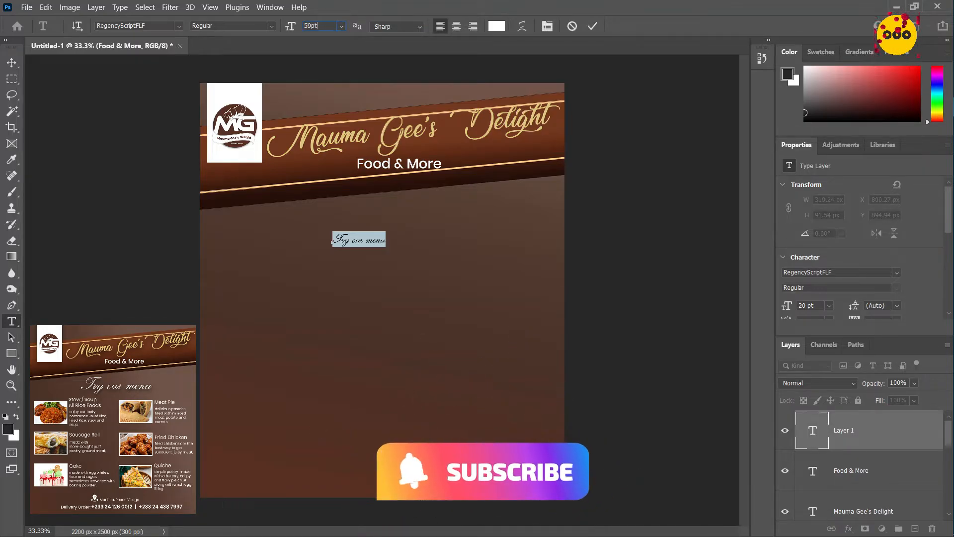
{"action": "type", "text": "t"}
{"action": "key", "text": "Return"}
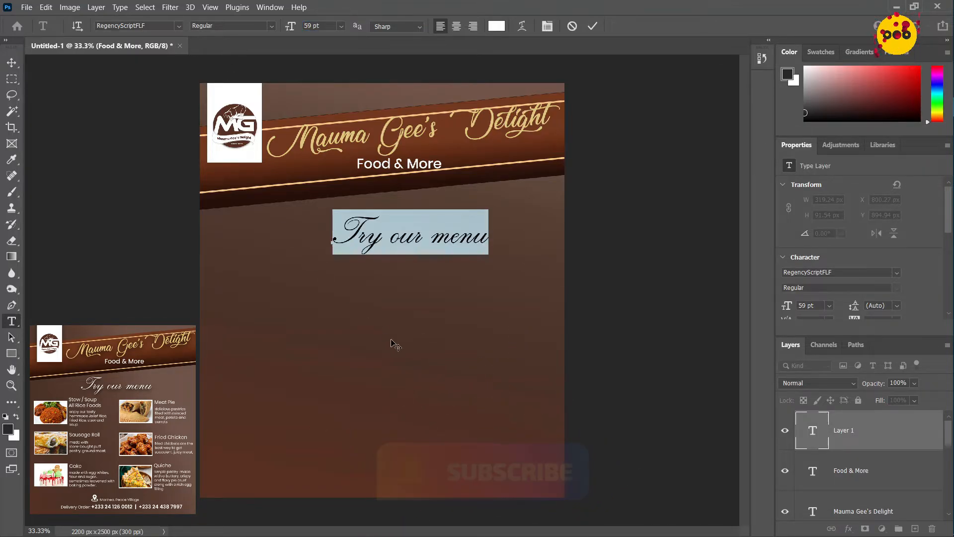
{"action": "left_click_drag", "start_coordinate": [416, 272], "coordinate": [393, 276]}
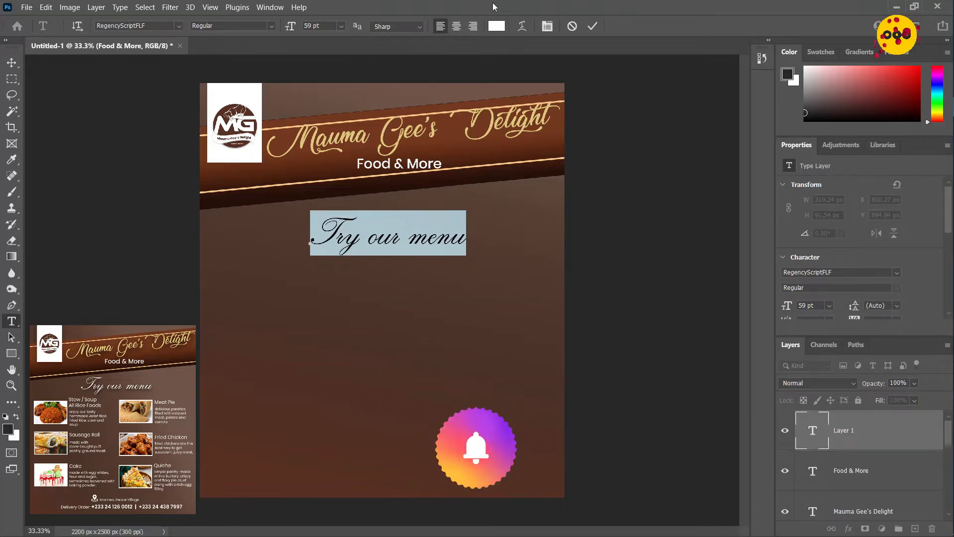
Commit the "Try our menu" heading and shift it slightly left and up to about X 627 px, Y 740 px
{"action": "left_click", "coordinate": [594, 30]}
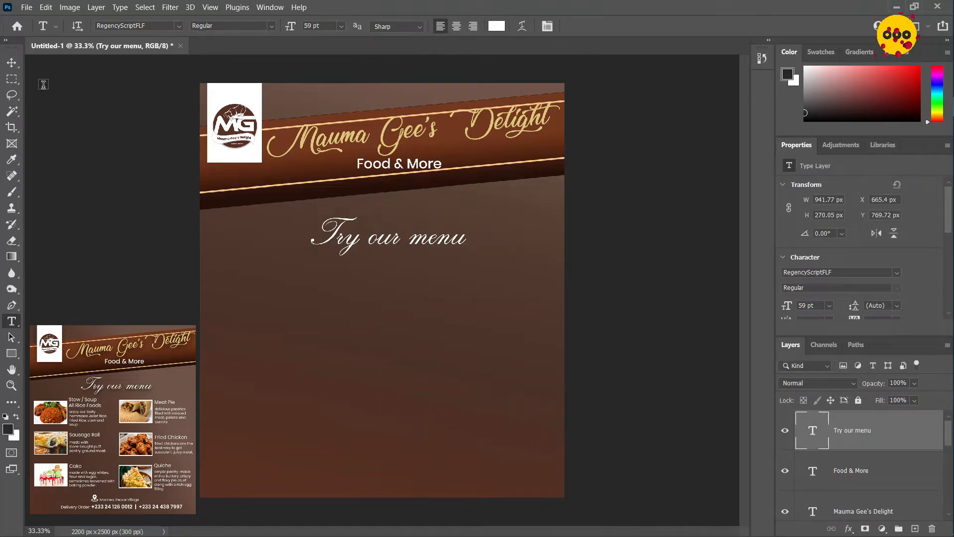
{"action": "left_click", "coordinate": [12, 63]}
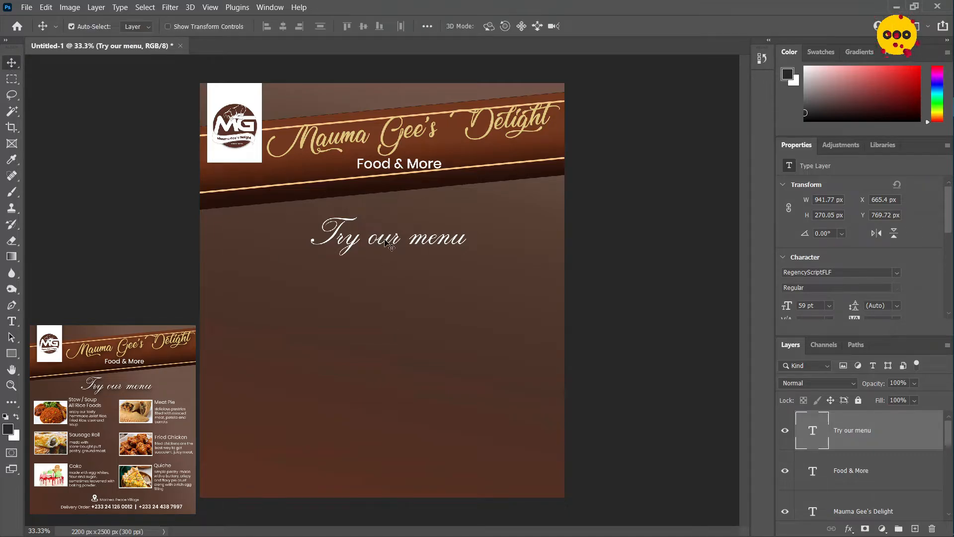
{"action": "mouse_move", "coordinate": [387, 244]}
{"action": "left_mouse_down"}
{"action": "mouse_move", "coordinate": [382, 238]}
{"action": "mouse_move", "coordinate": [384, 247]}
{"action": "left_mouse_up"}
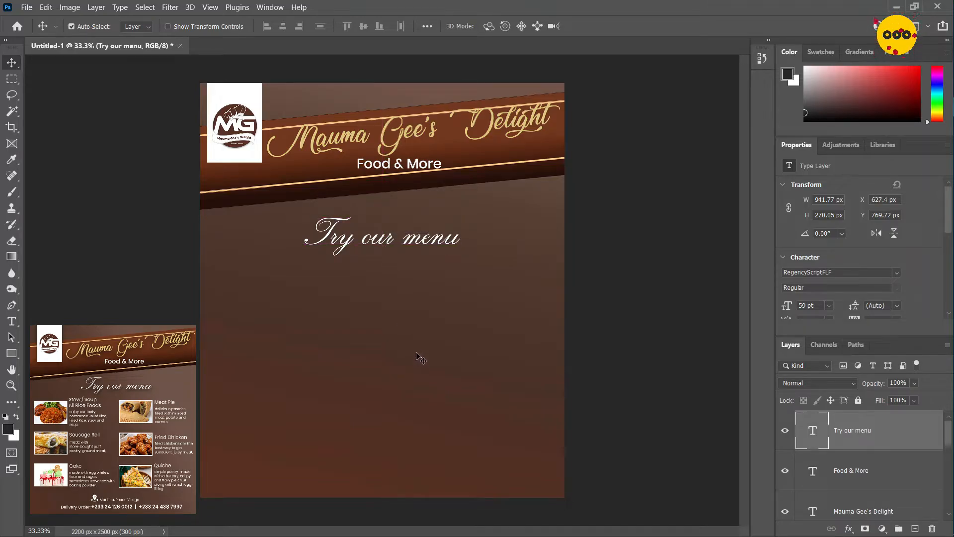
{"action": "key", "text": "shift+Up"}
{"action": "key", "text": "shift+Up"}
{"action": "key", "text": "shift+Up"}
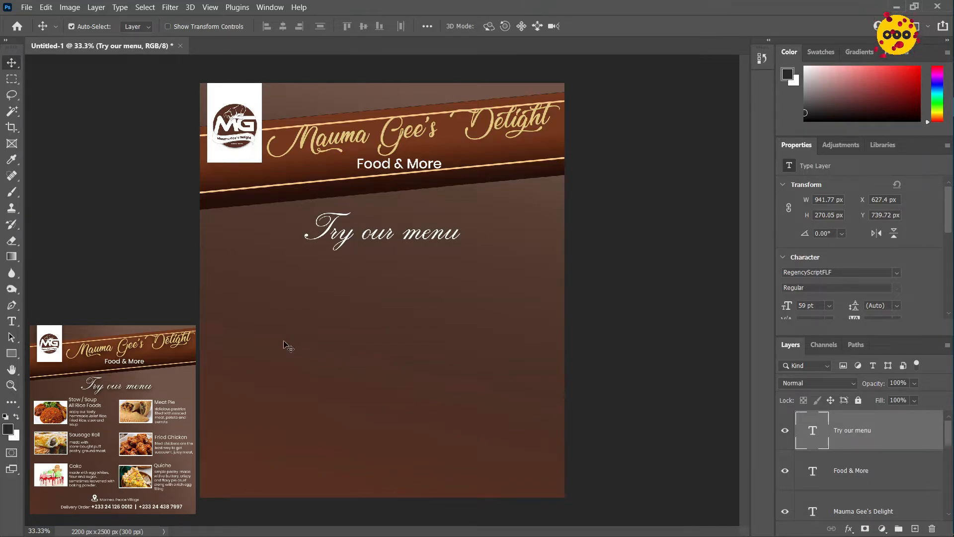
Draw a rectangle near the flyer's left edge below "Try our menu" and size it to 434.95 px wide by 297.4 px high
{"action": "left_click", "coordinate": [15, 354]}
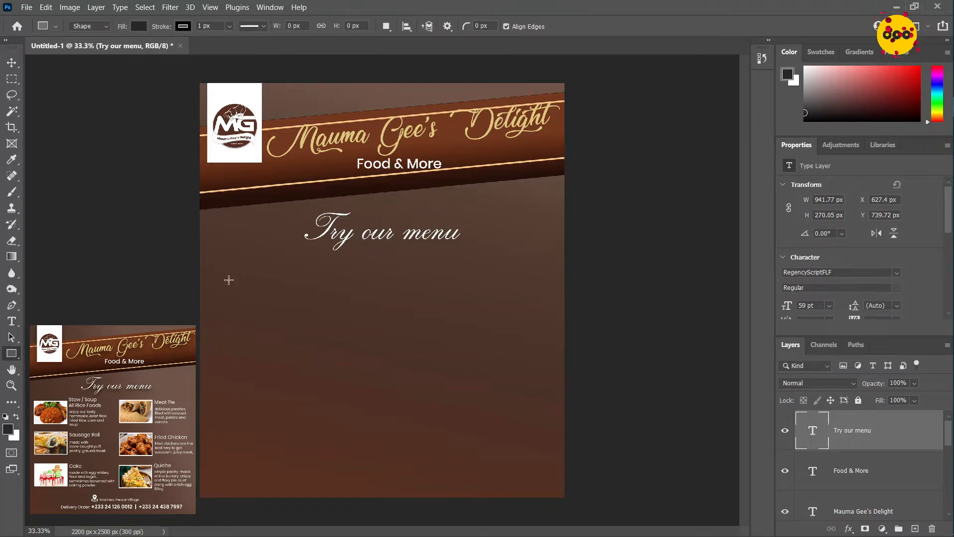
{"action": "left_click_drag", "start_coordinate": [218, 279], "coordinate": [313, 337]}
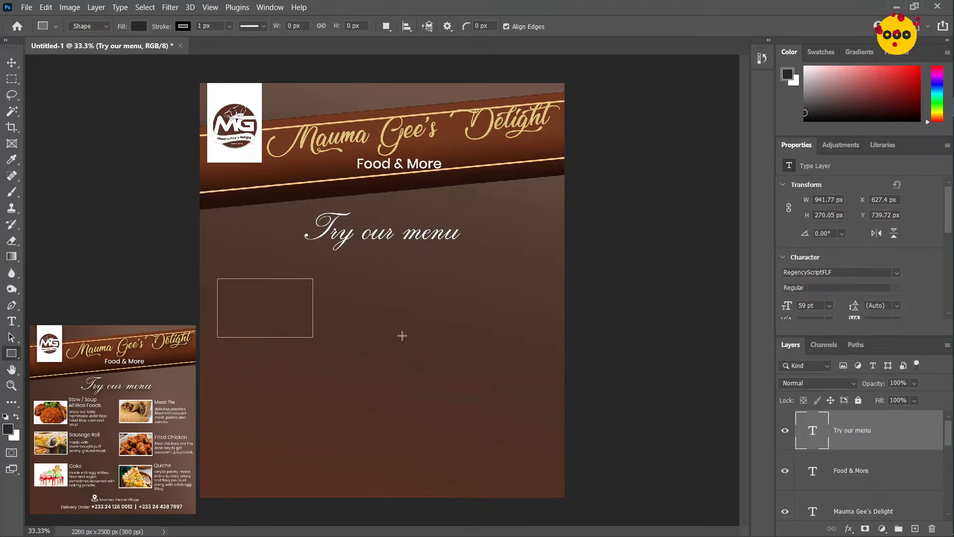
{"action": "left_click", "coordinate": [838, 199]}
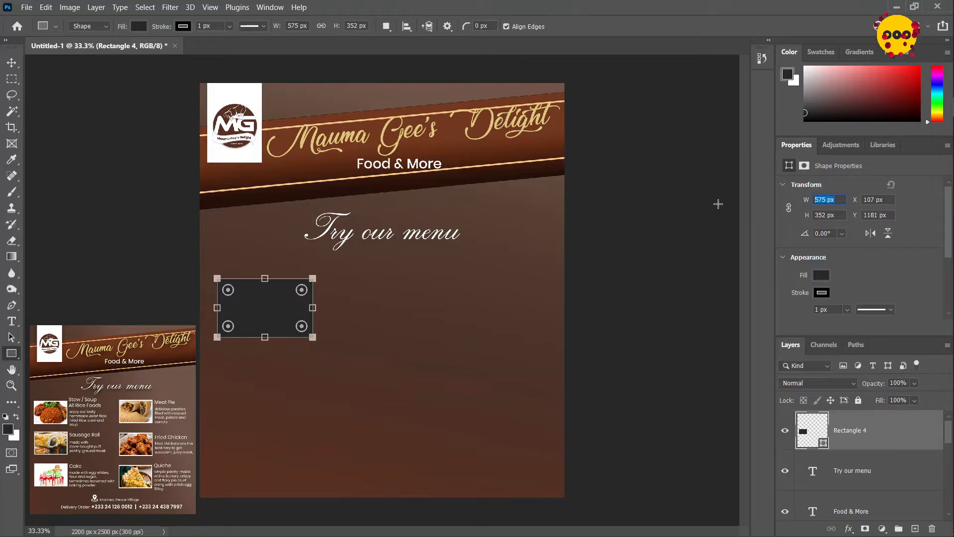
{"action": "type", "text": "434.95"}
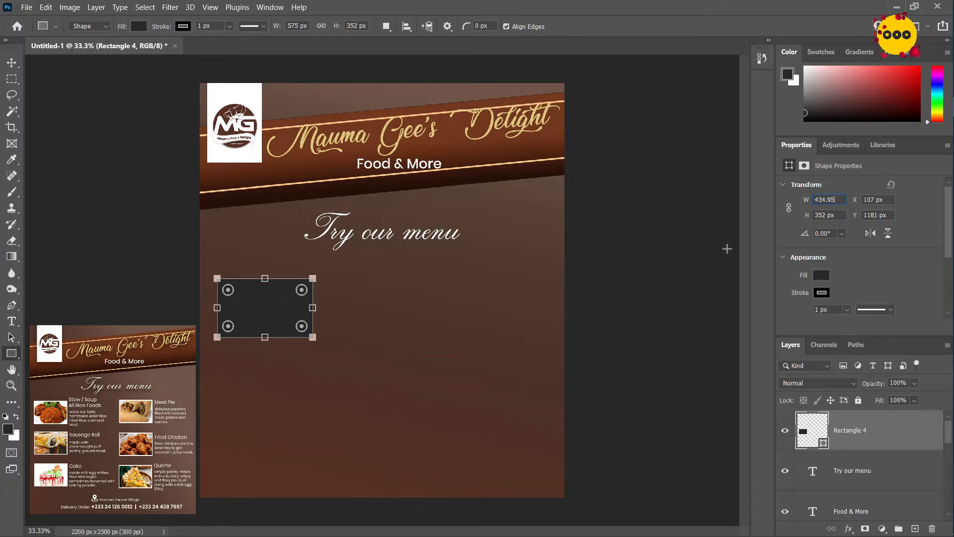
{"action": "left_click", "coordinate": [834, 214]}
{"action": "type", "text": "297"}
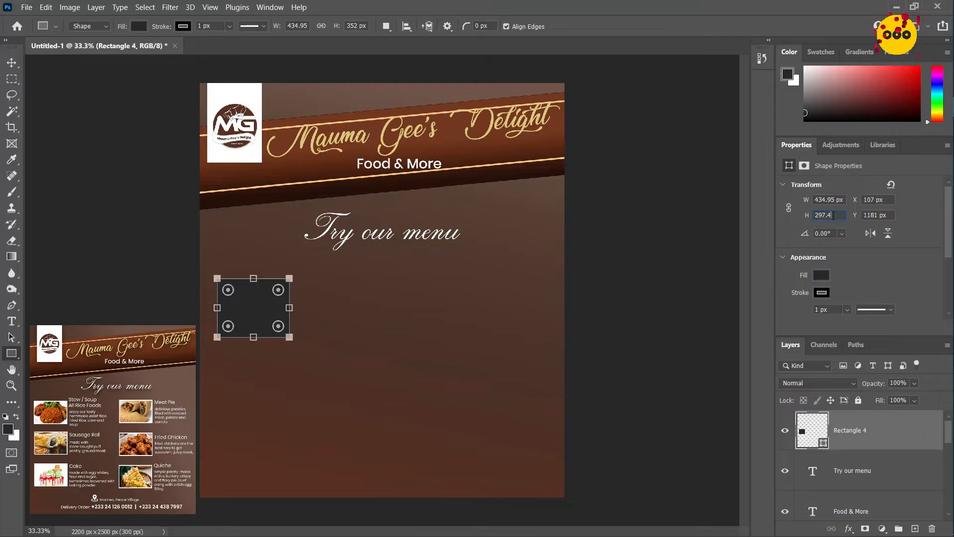
{"action": "type", "text": ".4"}
{"action": "key", "text": "Return"}
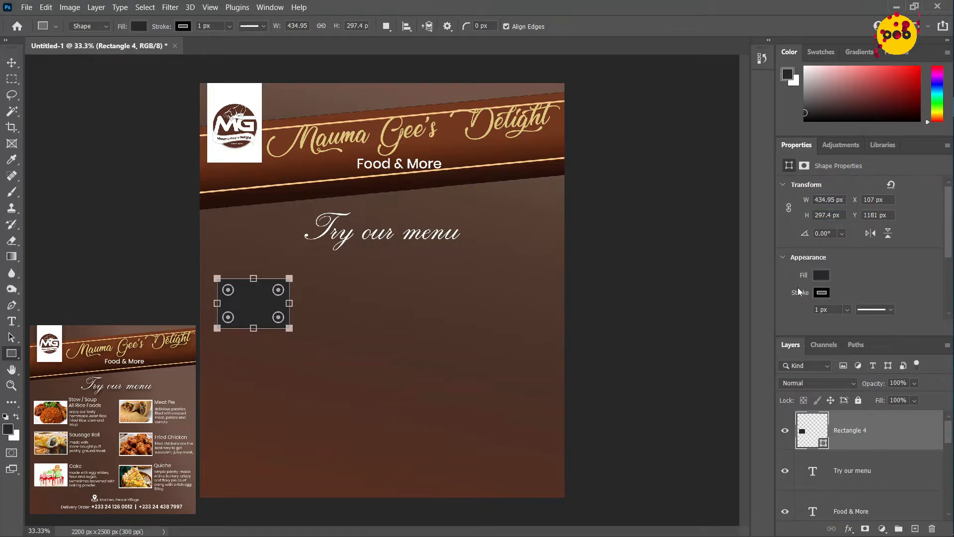
Give the new rectangle a white fill and a white 10 px stroke
{"action": "left_click", "coordinate": [822, 276]}
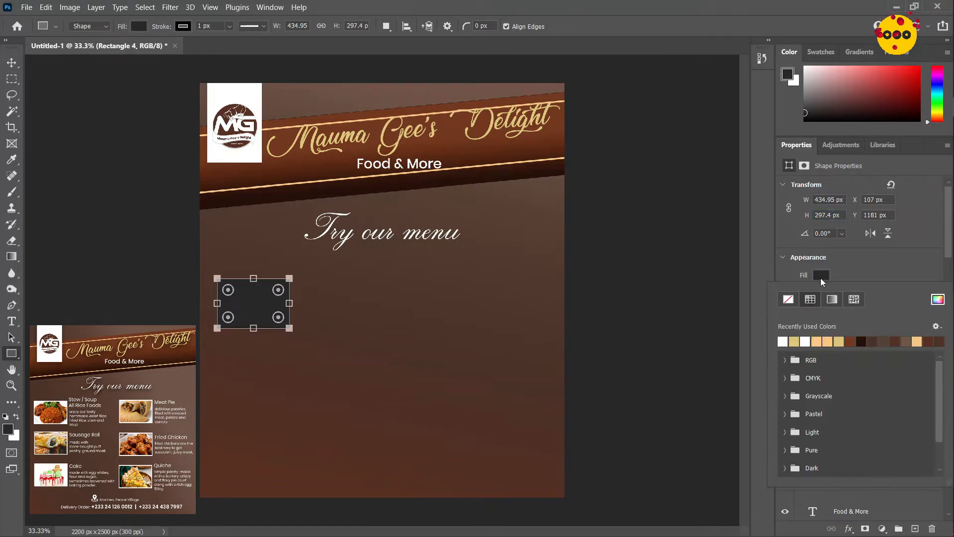
{"action": "left_click", "coordinate": [784, 341]}
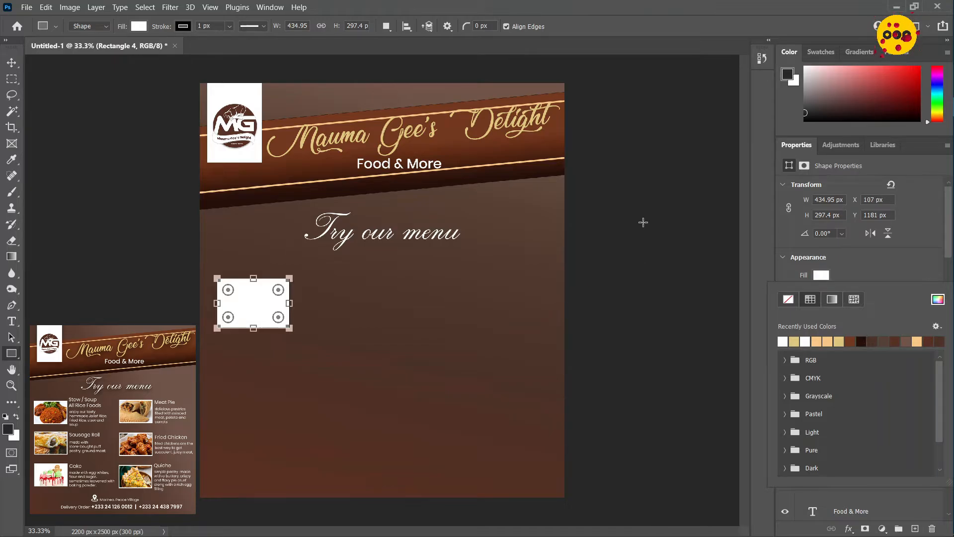
{"action": "left_click", "coordinate": [183, 28]}
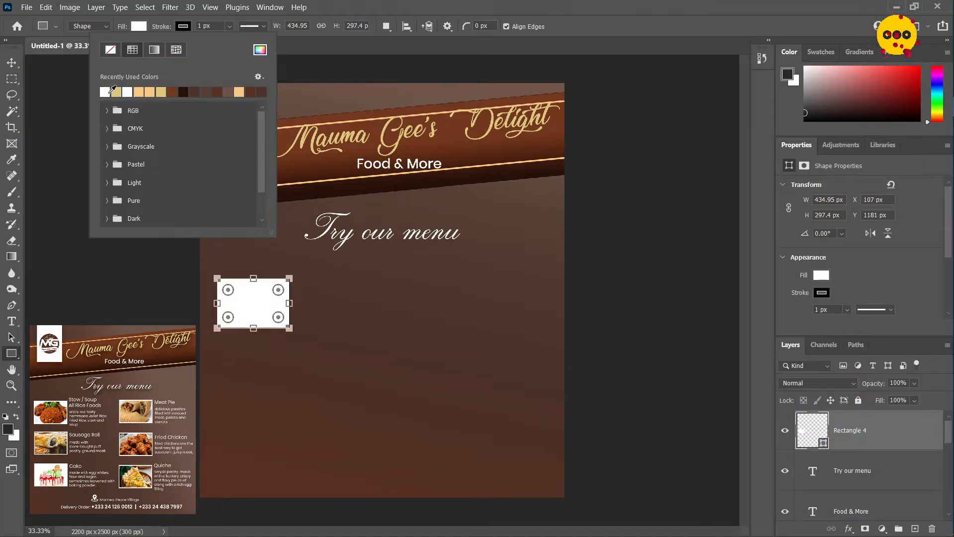
{"action": "left_click", "coordinate": [107, 93]}
{"action": "left_click", "coordinate": [217, 25]}
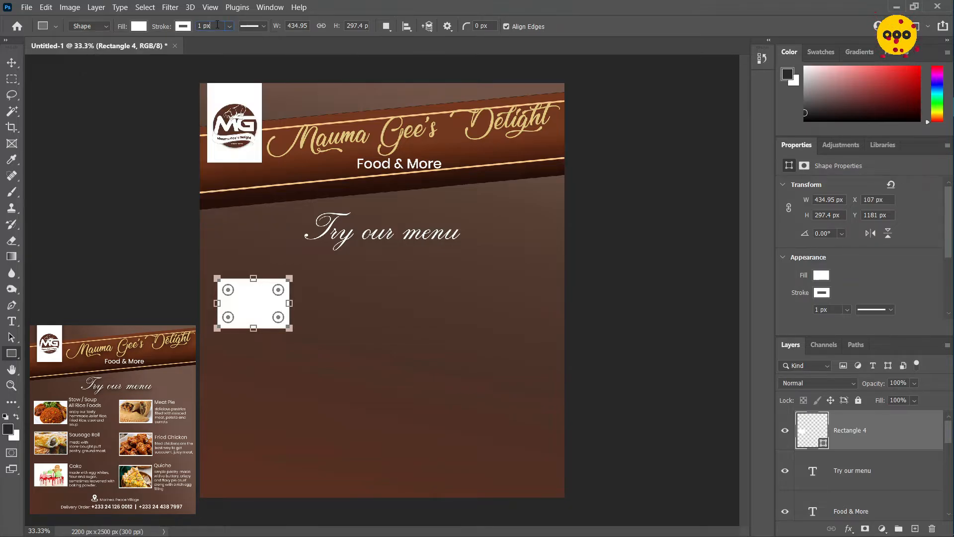
{"action": "key", "text": "ctrl+a"}
{"action": "type", "text": "10"}
{"action": "key", "text": "Return"}
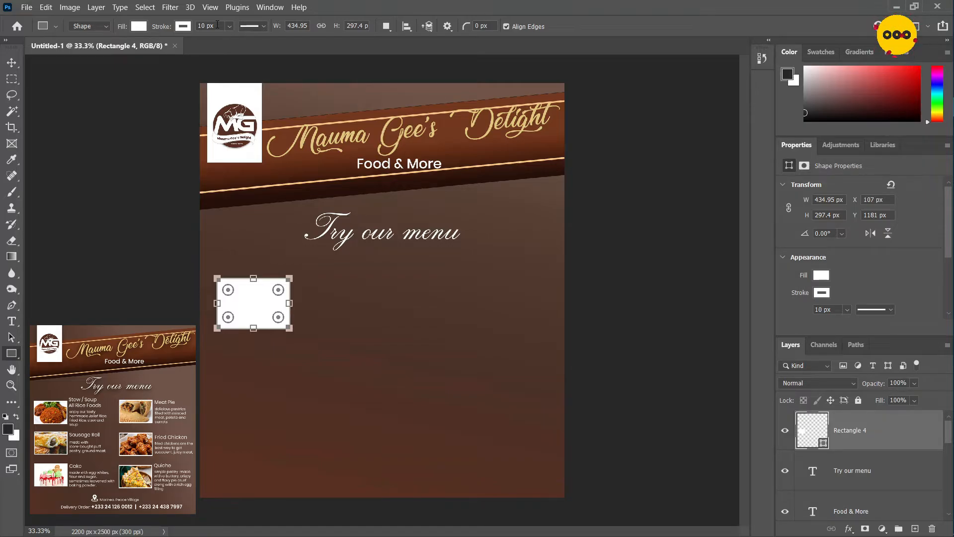
Switch to File Explorer and place the quiche-3 image from the Food Flyer folder into the flyer document
{"action": "left_click", "coordinate": [12, 63]}
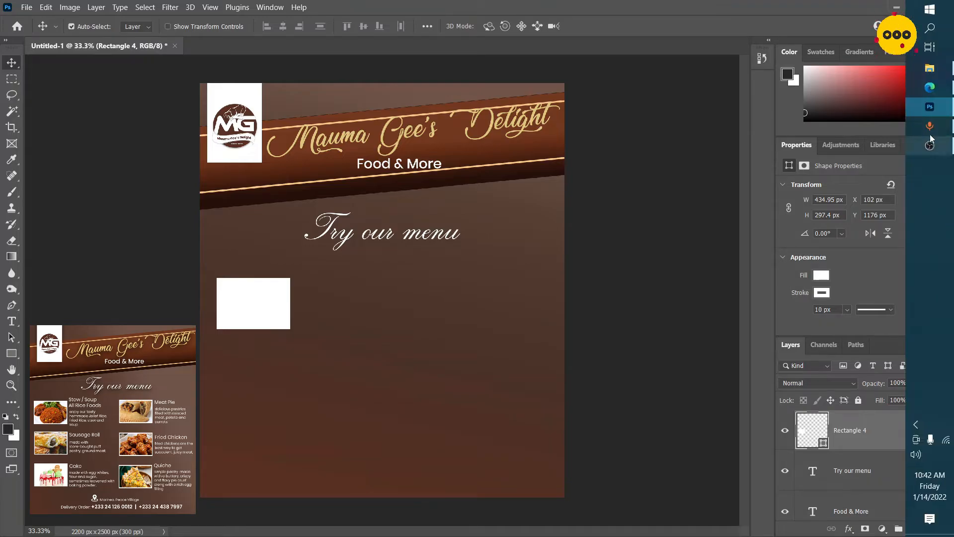
{"action": "left_click", "coordinate": [933, 73]}
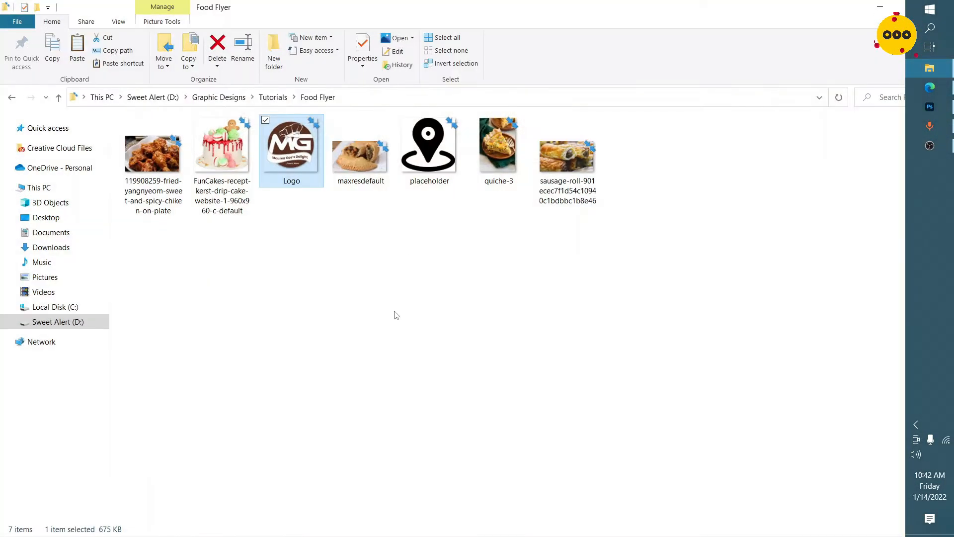
{"action": "left_click", "coordinate": [498, 170]}
{"action": "left_click_drag", "start_coordinate": [498, 171], "coordinate": [279, 311]}
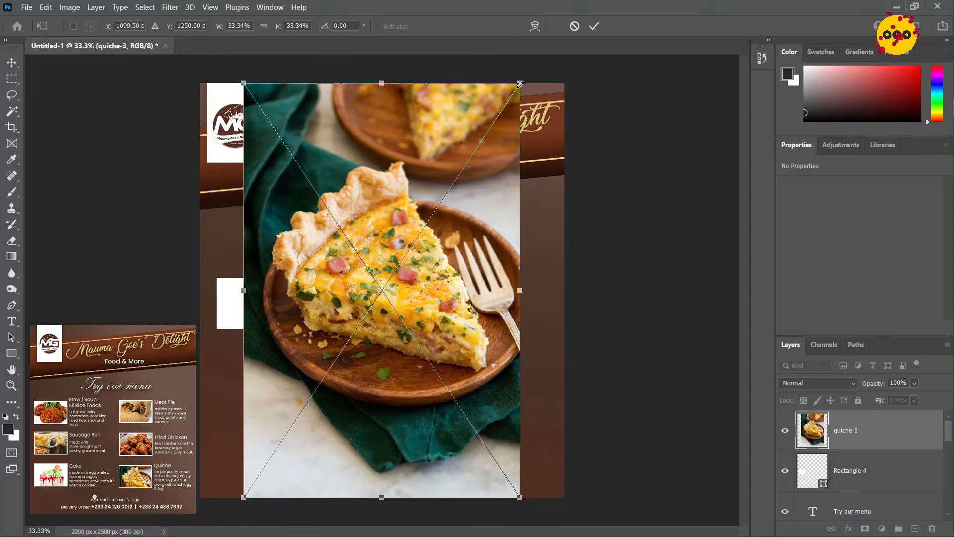
Scale the quiche image to about 9.18% and position it over the white rectangle, then commit the placement
{"action": "left_click_drag", "start_coordinate": [520, 84], "coordinate": [315, 390]}
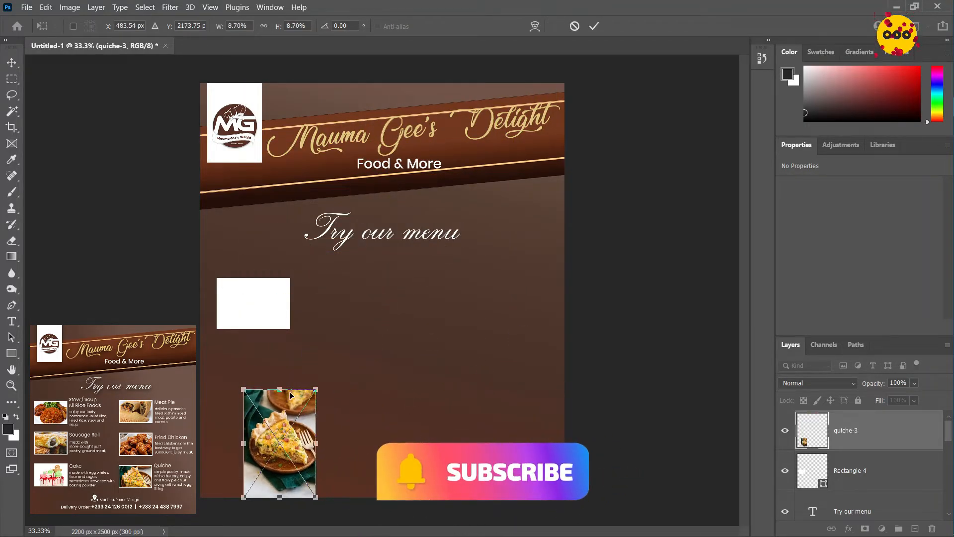
{"action": "left_click_drag", "start_coordinate": [278, 416], "coordinate": [251, 295]}
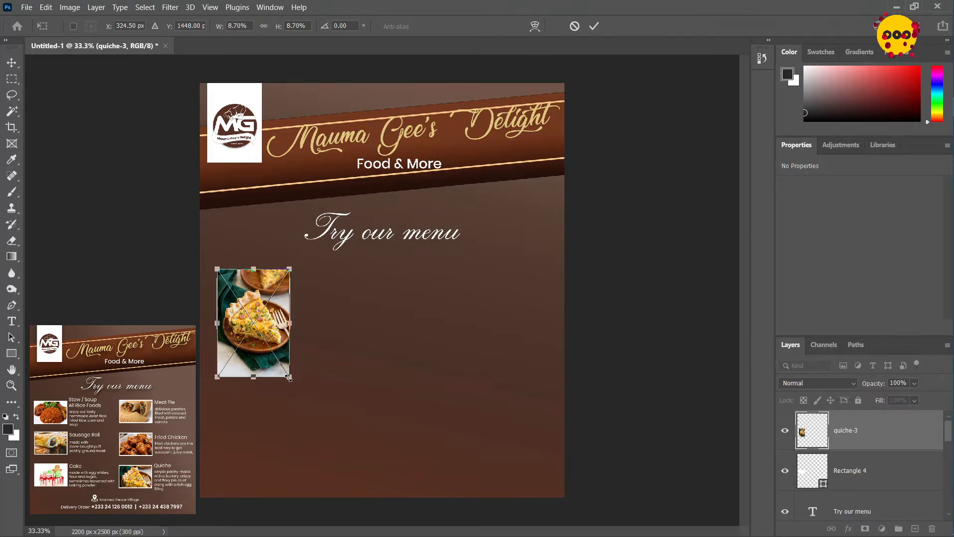
{"action": "left_click_drag", "start_coordinate": [289, 378], "coordinate": [294, 383]}
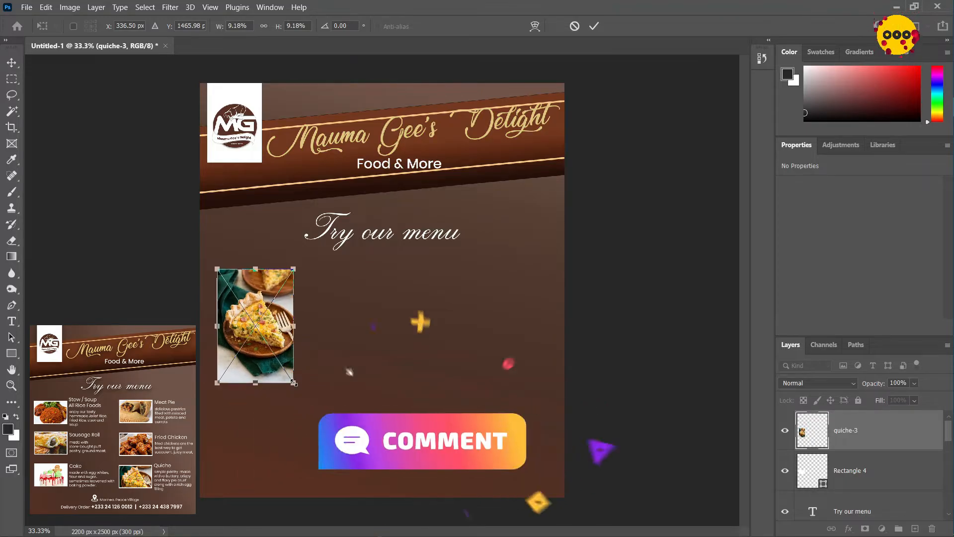
{"action": "left_click_drag", "start_coordinate": [284, 350], "coordinate": [280, 343]}
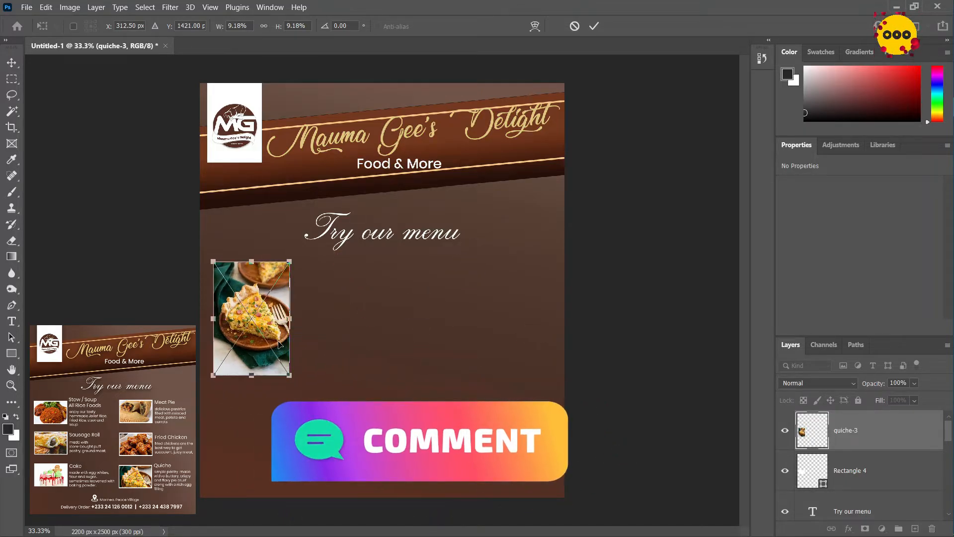
{"action": "left_click", "coordinate": [598, 25]}
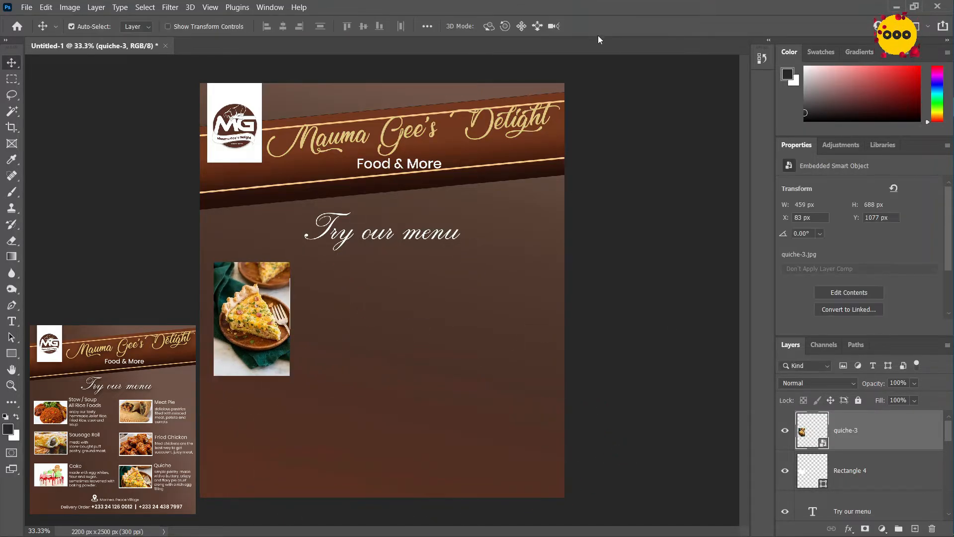
Nudge the quiche image right to X 92 px and clip it to the white rectangle beneath with a clipping mask
{"action": "key", "text": "Right"}
{"action": "key", "text": "Right"}
{"action": "key", "text": "Right"}
{"action": "key", "text": "Right"}
{"action": "key", "text": "Right"}
{"action": "key", "text": "Right"}
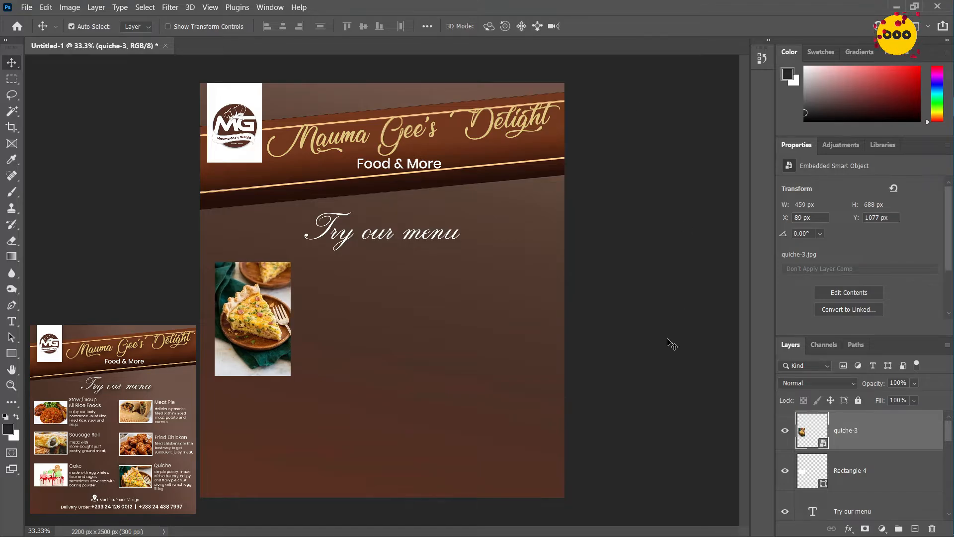
{"action": "right_click", "coordinate": [881, 433]}
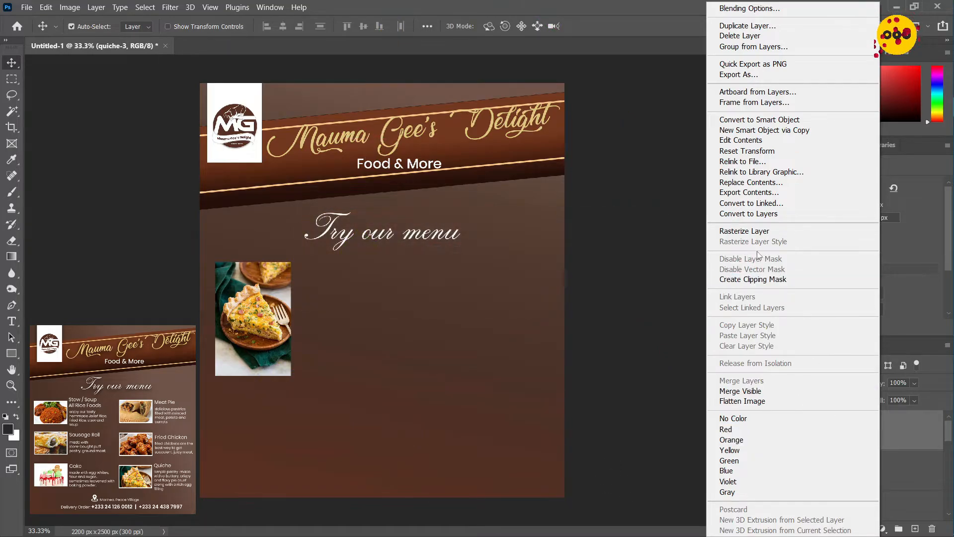
{"action": "left_click", "coordinate": [754, 281]}
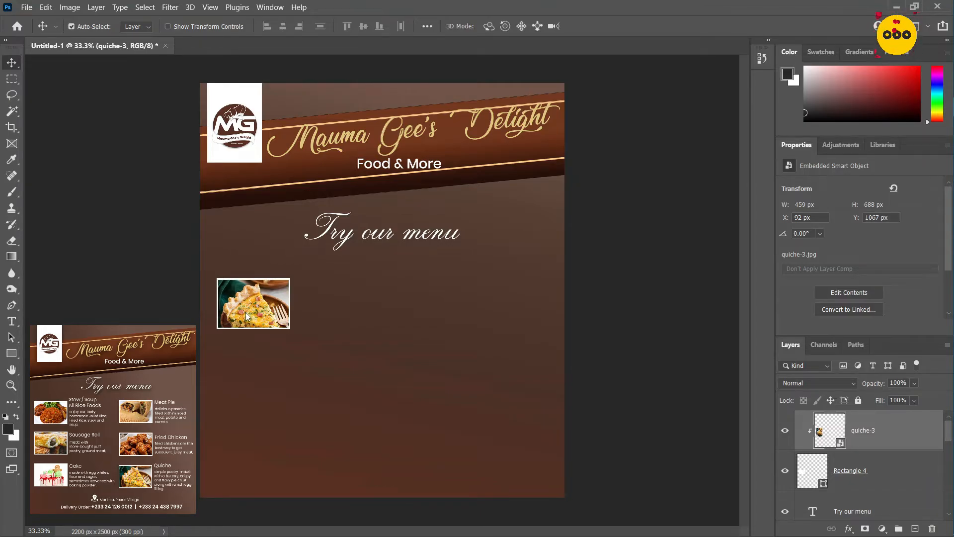
Reposition the quiche image inside its white frame to X 112 px, Y 1057 px
{"action": "key", "text": "shift+Up"}
{"action": "key", "text": "shift+Up"}
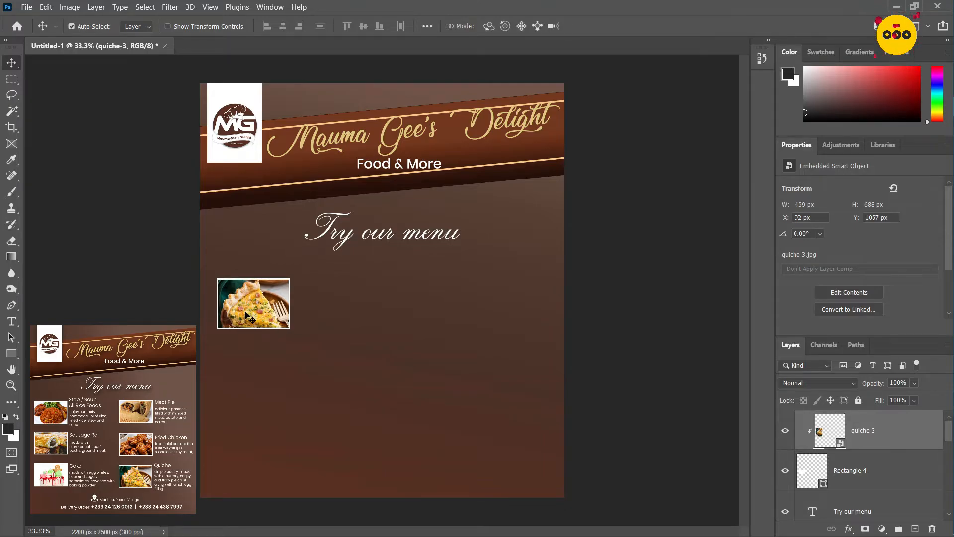
{"action": "key", "text": "shift+Right"}
{"action": "key", "text": "shift+Right"}
{"action": "key", "text": "shift+Right"}
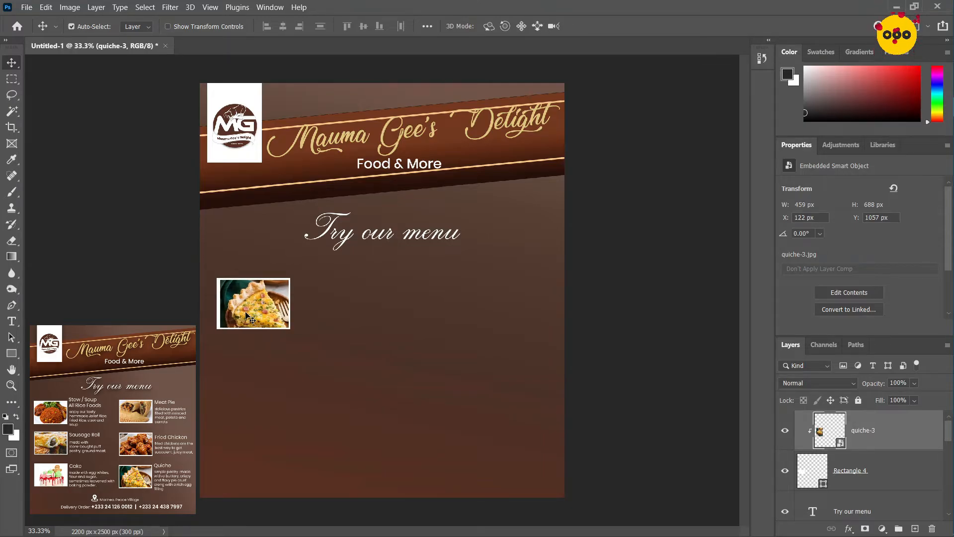
{"action": "key", "text": "shift+Left"}
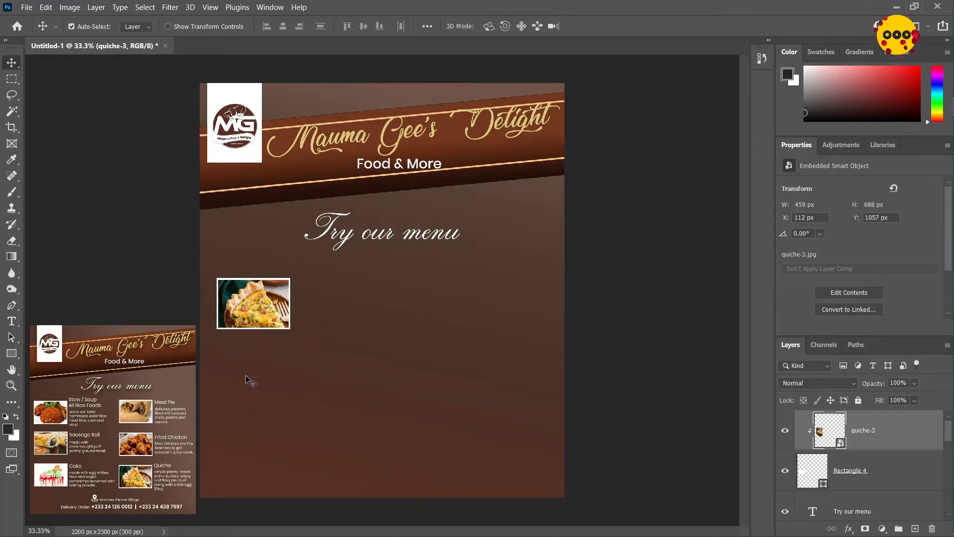
Start a new text line just right of the quiche picture and set it to Poppins Regular at 14.45 pt
{"action": "key", "text": "t"}
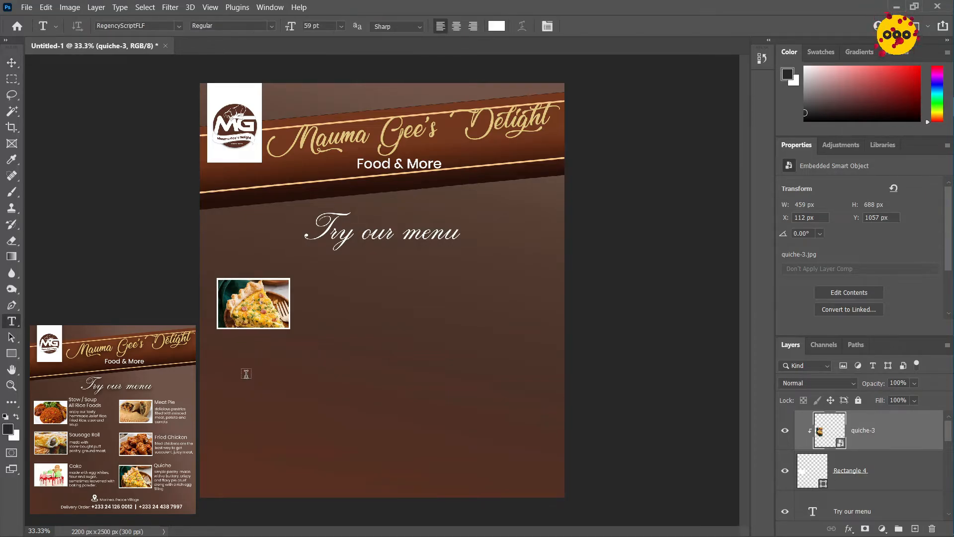
{"action": "left_click", "coordinate": [306, 284]}
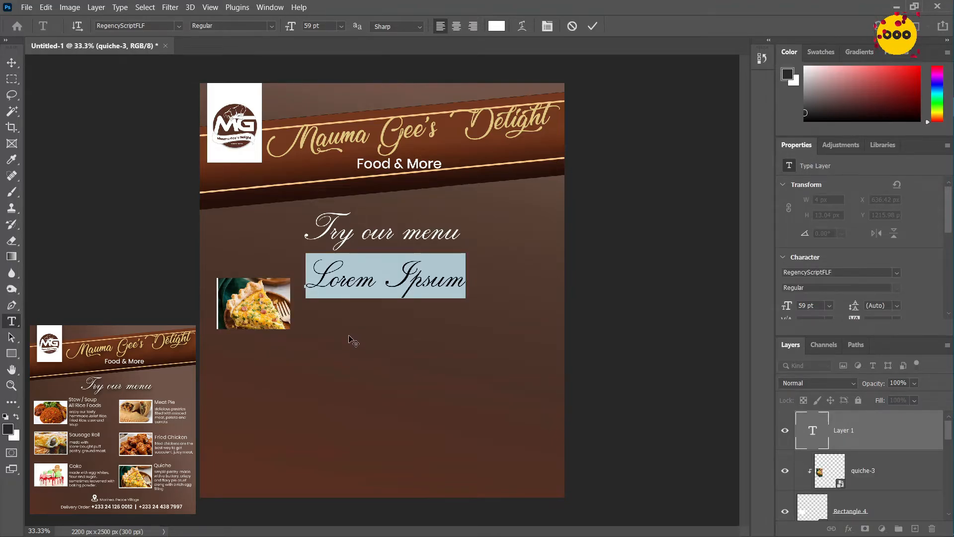
{"action": "left_click", "coordinate": [162, 26]}
{"action": "type", "text": "Poppins"}
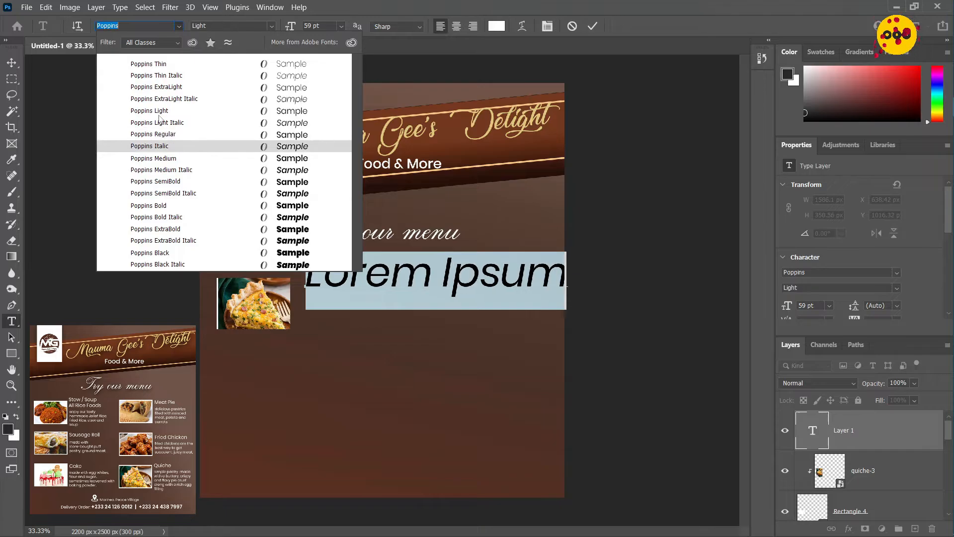
{"action": "left_click", "coordinate": [209, 134]}
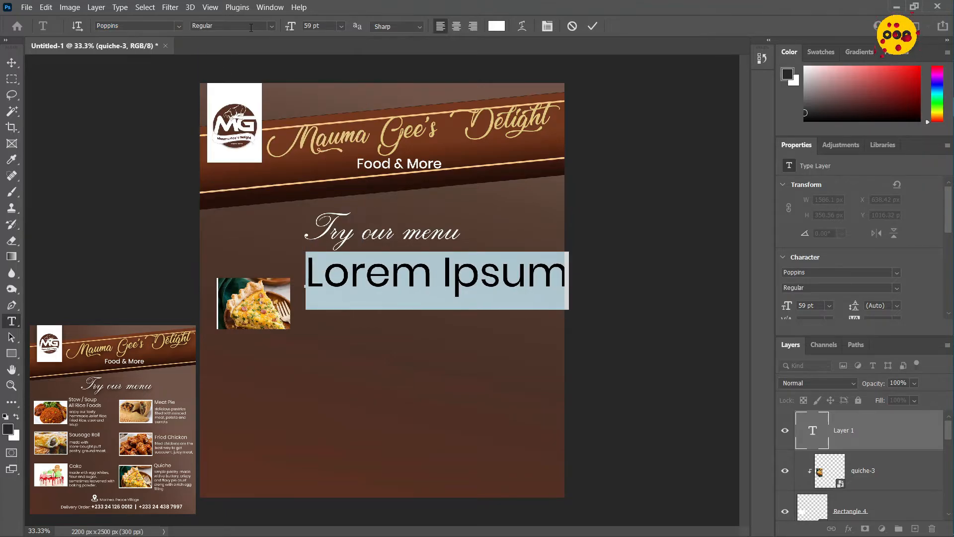
{"action": "left_click", "coordinate": [324, 28]}
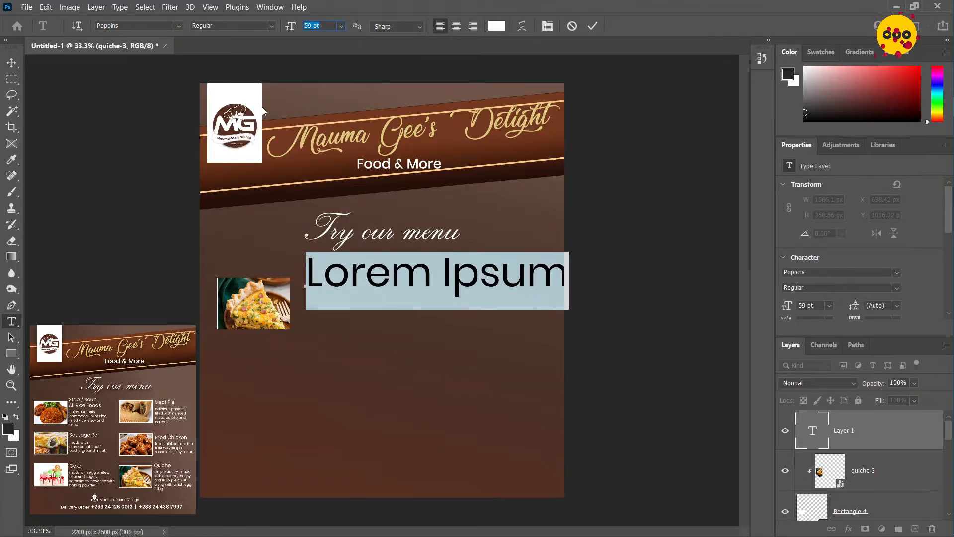
{"action": "type", "text": "14.45"}
{"action": "key", "text": "Return"}
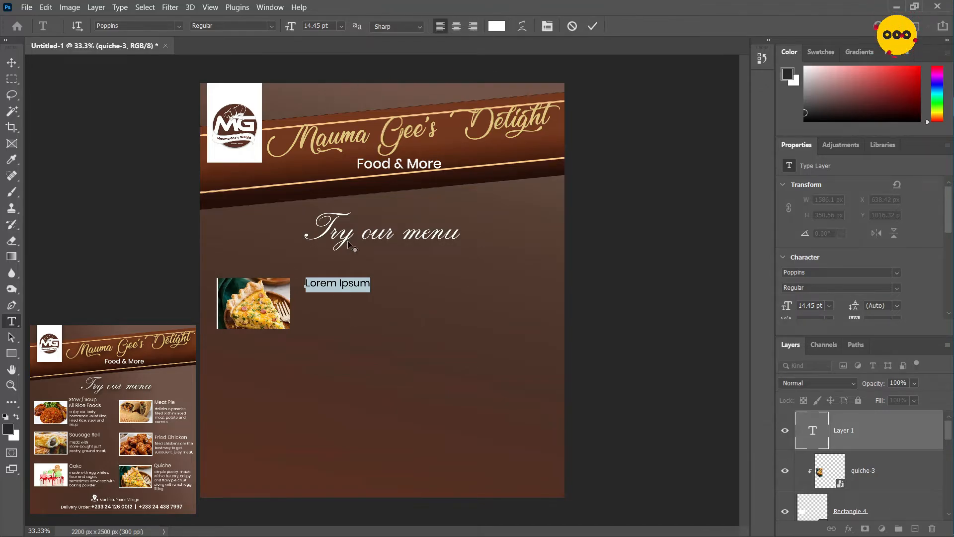
Replace the placeholder text with "Quiche", commit it and nudge the title closer to the picture, to X 588.42 px
{"action": "key", "text": "BackSpace"}
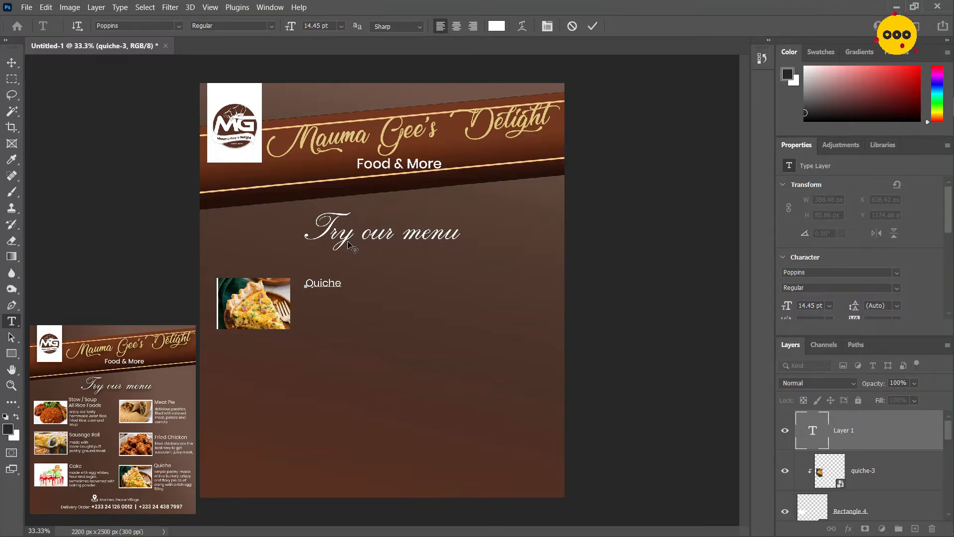
{"action": "left_click", "coordinate": [590, 26]}
{"action": "key", "text": "v"}
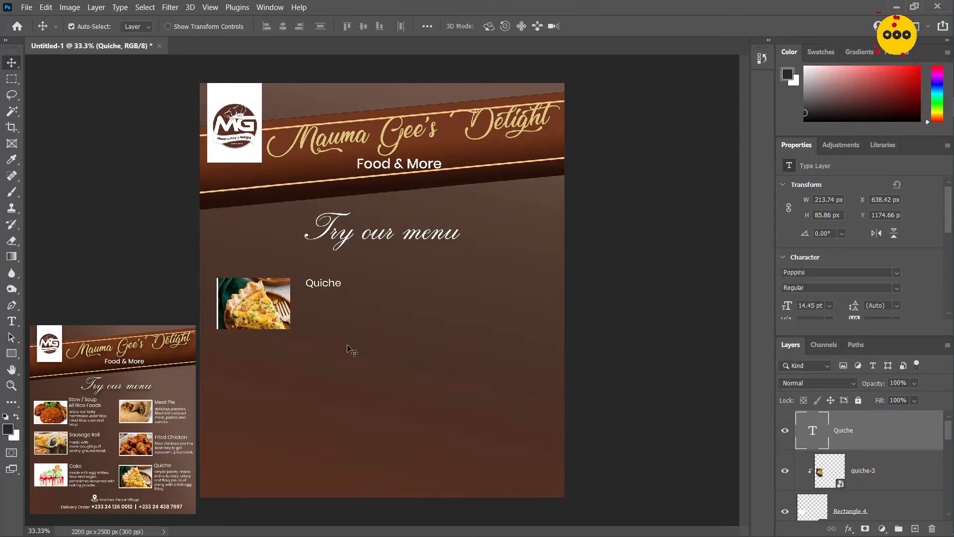
{"action": "key", "text": "shift+Left"}
{"action": "key", "text": "shift+Left"}
{"action": "key", "text": "shift+Left"}
{"action": "key", "text": "shift+Left"}
{"action": "key", "text": "shift+Left"}
{"action": "key", "text": "shift+Left"}
{"action": "key", "text": "shift+Left"}
{"action": "key", "text": "shift+Left"}
{"action": "key", "text": "shift+Left"}
{"action": "key", "text": "shift+Right"}
{"action": "key", "text": "shift+Right"}
{"action": "key", "text": "shift+Right"}
{"action": "key", "text": "shift+Right"}
Nudge the quiche image left to X 102 px, and lock both its layer and the white rectangle's layer
{"action": "left_click", "coordinate": [268, 321]}
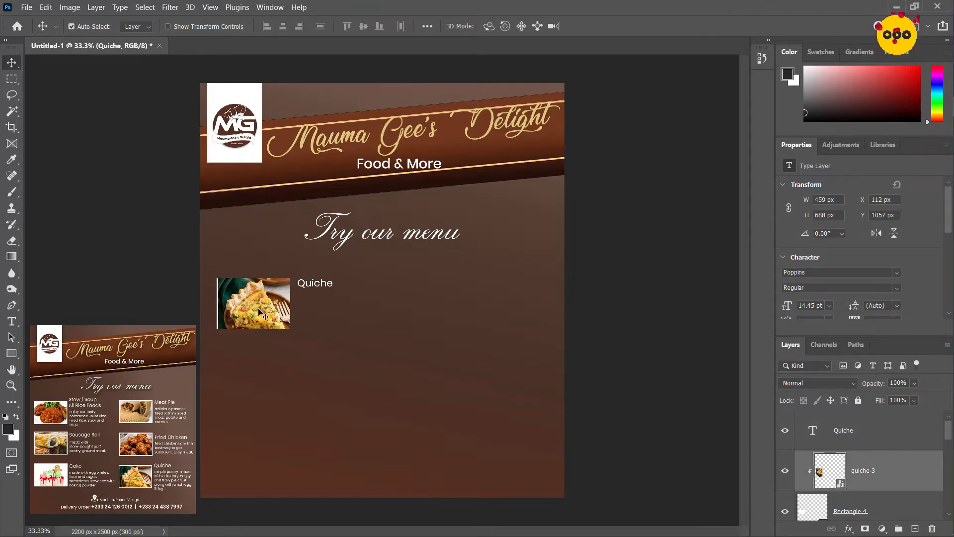
{"action": "key", "text": "shift+Left"}
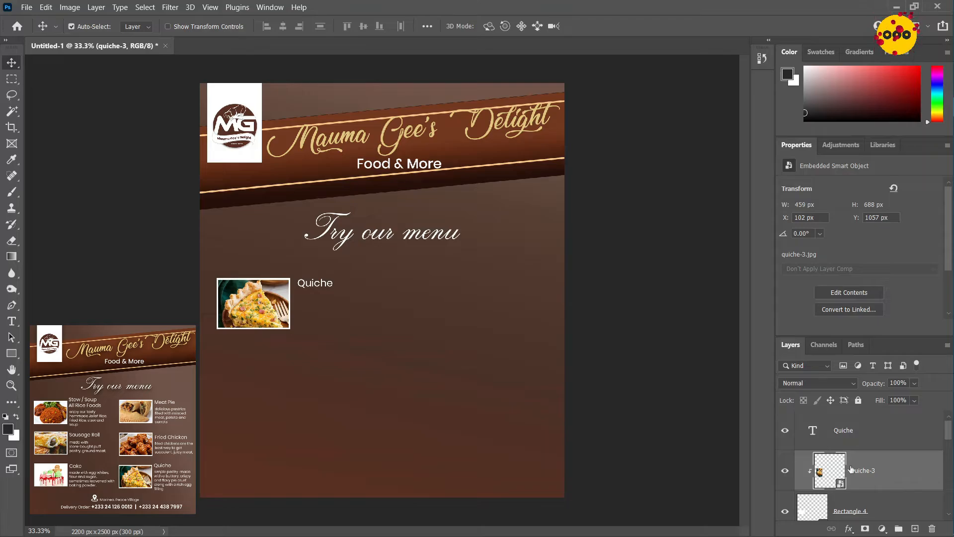
{"action": "left_click", "coordinate": [859, 401]}
{"action": "left_click", "coordinate": [889, 500]}
{"action": "left_click", "coordinate": [859, 401]}
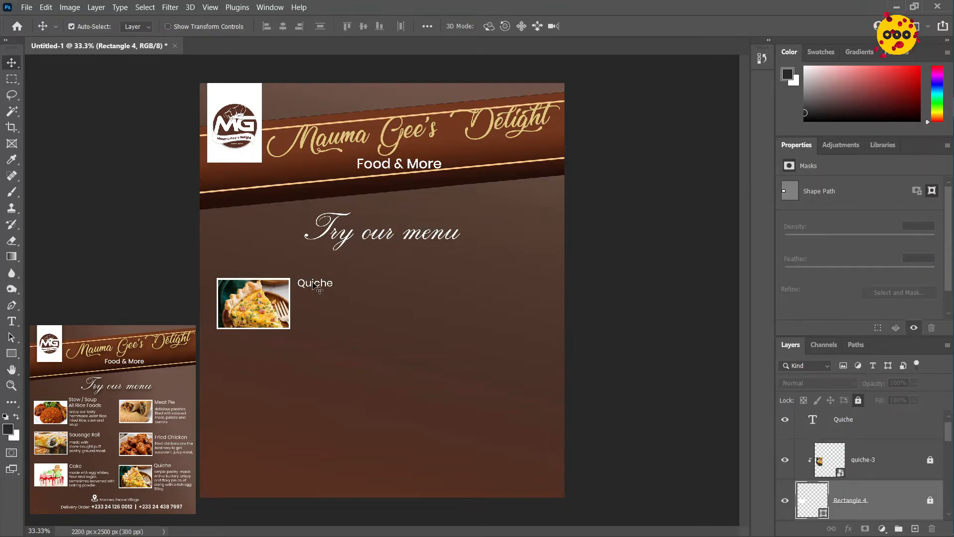
Nudge the Quiche title to X 578.42 px, Y 1174.66 px beside the picture
{"action": "left_click", "coordinate": [317, 284]}
{"action": "key", "text": "shift+Up"}
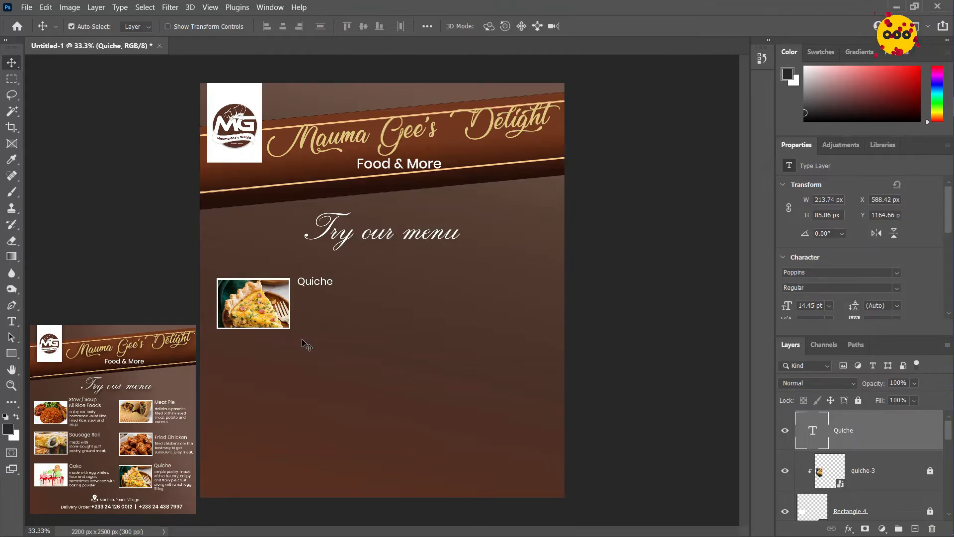
{"action": "key", "text": "shift+Left"}
{"action": "key", "text": "shift+Left"}
{"action": "key", "text": "shift+Right"}
{"action": "key", "text": "shift+Down"}
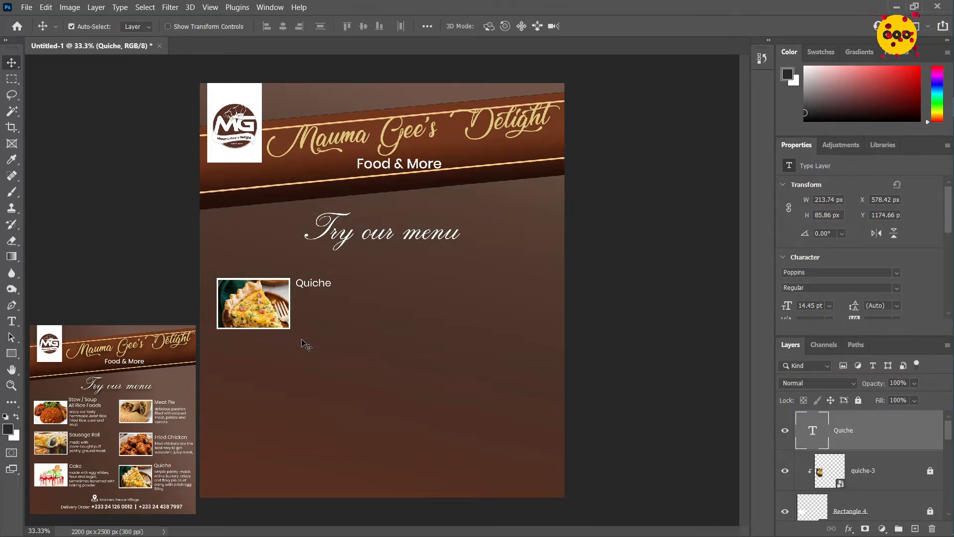
Add a placeholder paragraph box about 676 px wide under the Quiche title and position it at X 581.4 px, Y 1291.9 px
{"action": "key", "text": "t"}
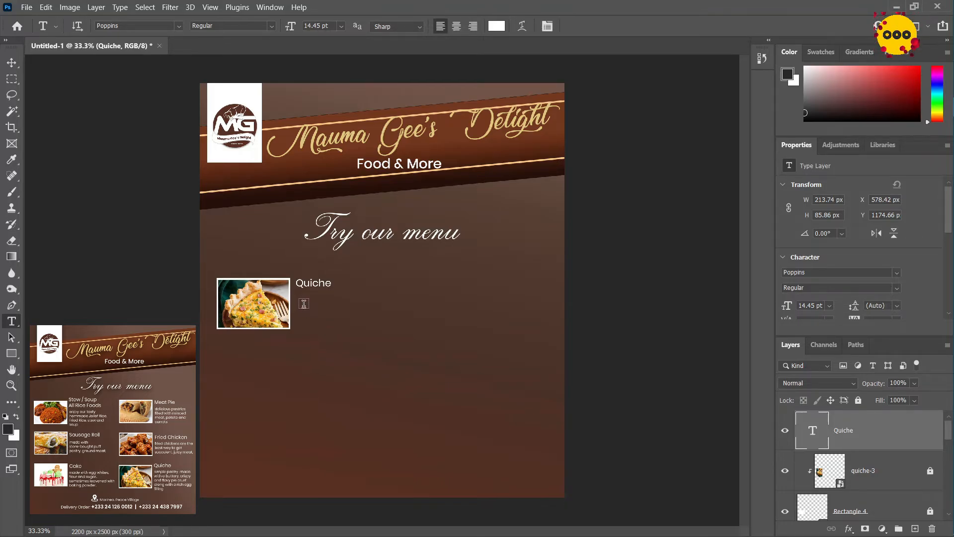
{"action": "left_click_drag", "start_coordinate": [304, 304], "coordinate": [418, 335]}
{"action": "key", "text": "ctrl+Return"}
{"action": "key", "text": "v"}
{"action": "left_click_drag", "start_coordinate": [347, 325], "coordinate": [339, 321]}
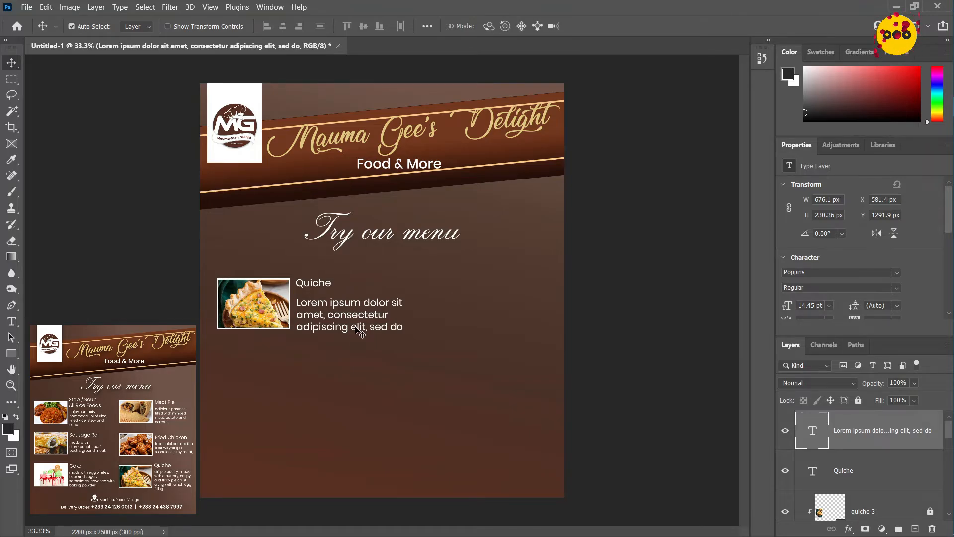
Set the placeholder paragraph's font size to 11.33 pt and nudge it up to Y 1283.37 px
{"action": "key", "text": "t"}
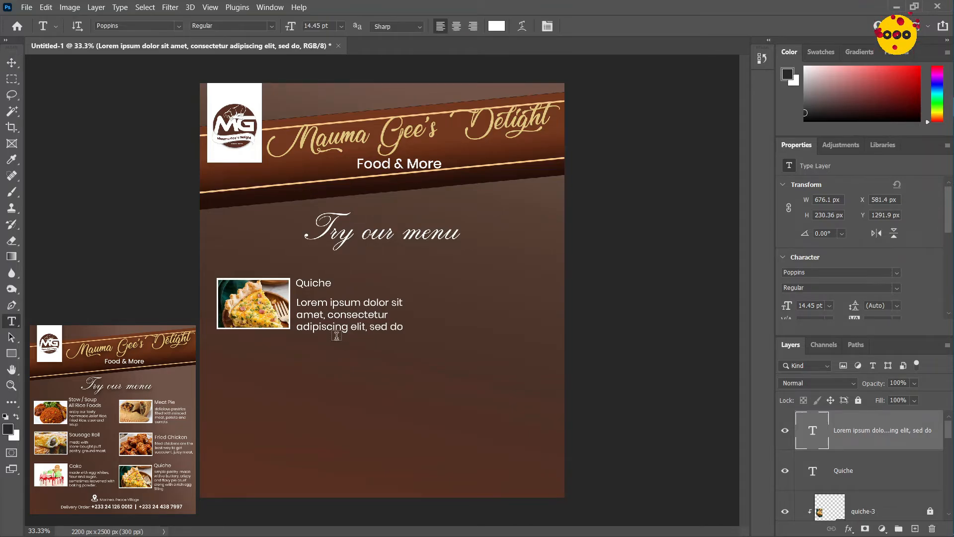
{"action": "left_click", "coordinate": [332, 28]}
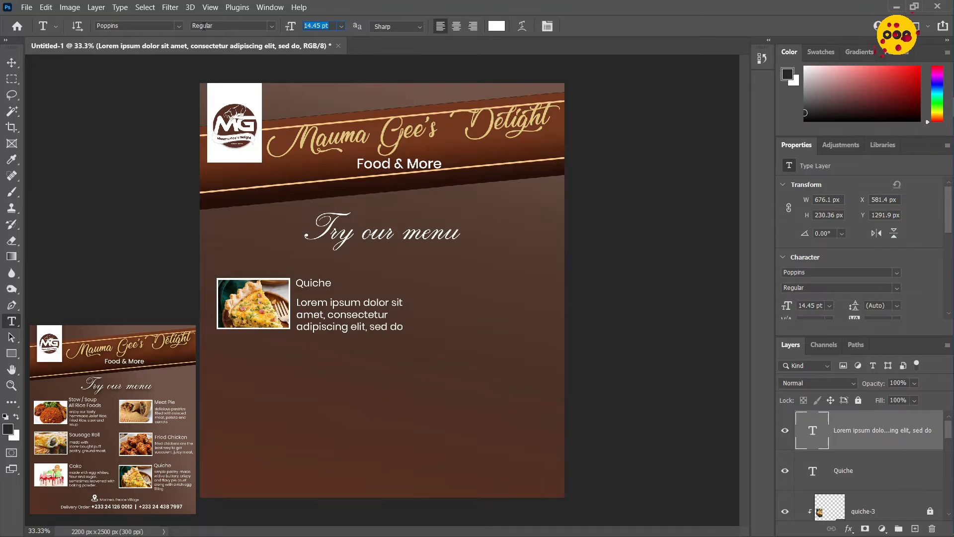
{"action": "type", "text": "11.33"}
{"action": "key", "text": "Return"}
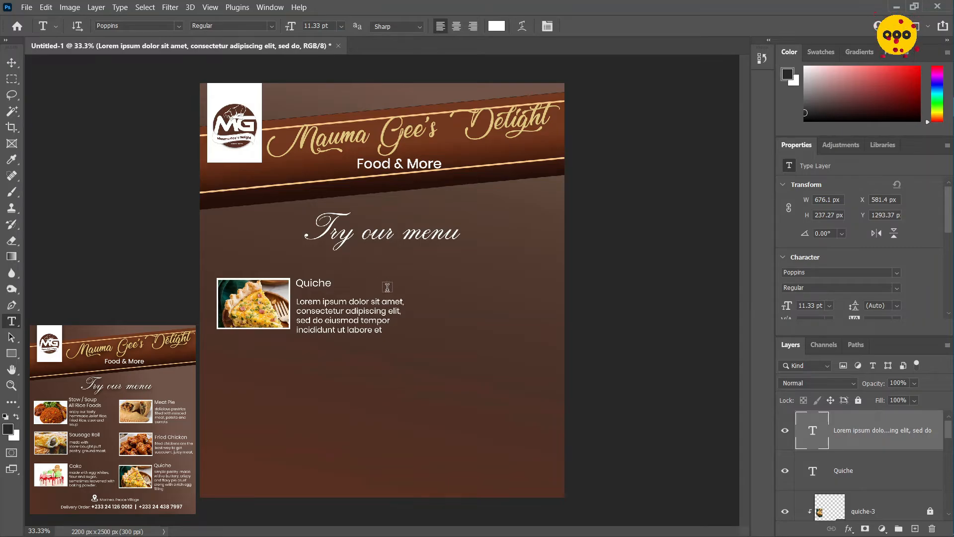
{"action": "key", "text": "v"}
{"action": "key", "text": "Up"}
{"action": "key", "text": "Up"}
{"action": "key", "text": "Up"}
{"action": "key", "text": "Up"}
{"action": "key", "text": "Up"}
{"action": "key", "text": "Up"}
{"action": "key", "text": "Up"}
{"action": "key", "text": "Up"}
{"action": "key", "text": "Up"}
{"action": "key", "text": "Up"}
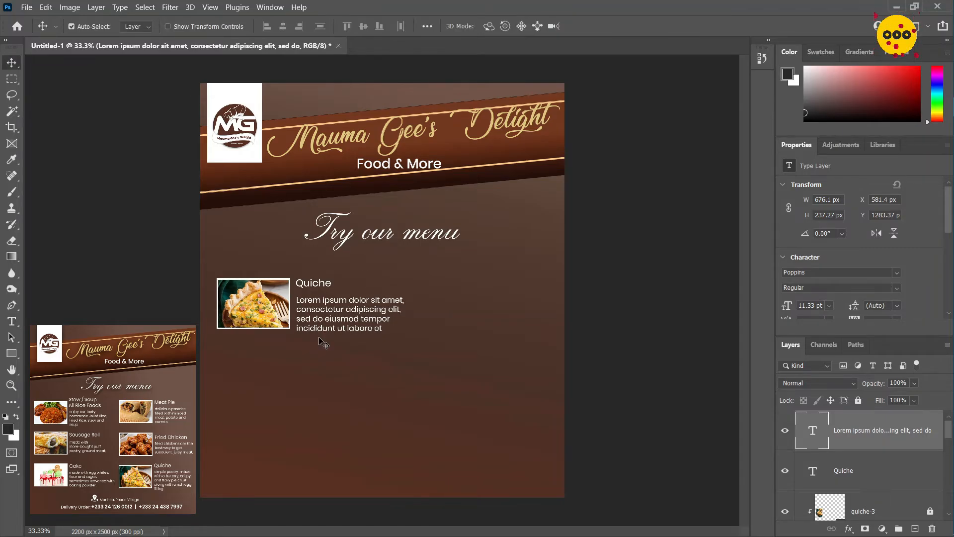
Increase the Quiche title's font size to 15.45 pt
{"action": "left_click", "coordinate": [307, 283]}
{"action": "key", "text": "t"}
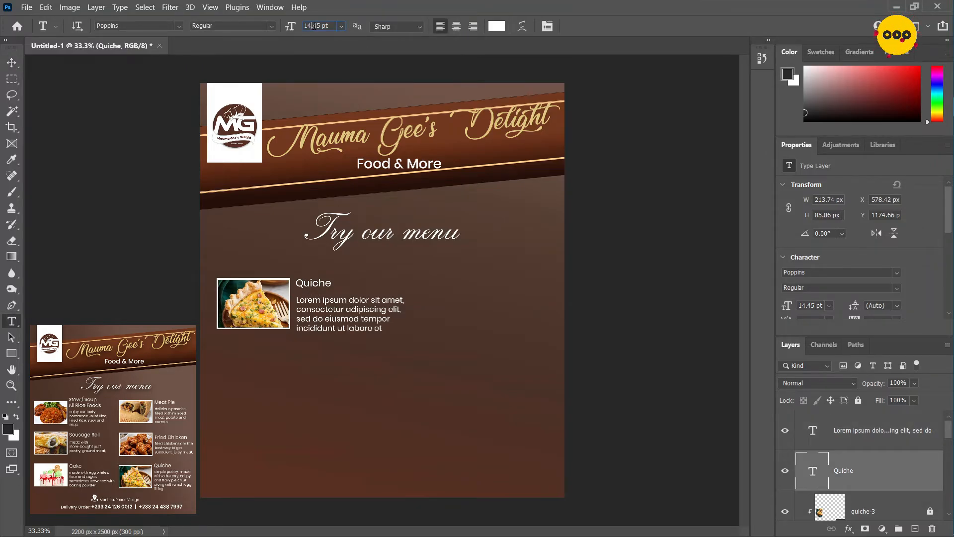
{"action": "key", "text": "Up"}
Replace the placeholder paragraph with "simple pastry made wth a buttery, cripsy and flaky pie crust along with a rich egg filling"
{"action": "left_click", "coordinate": [351, 311]}
{"action": "key", "text": "ctrl+a"}
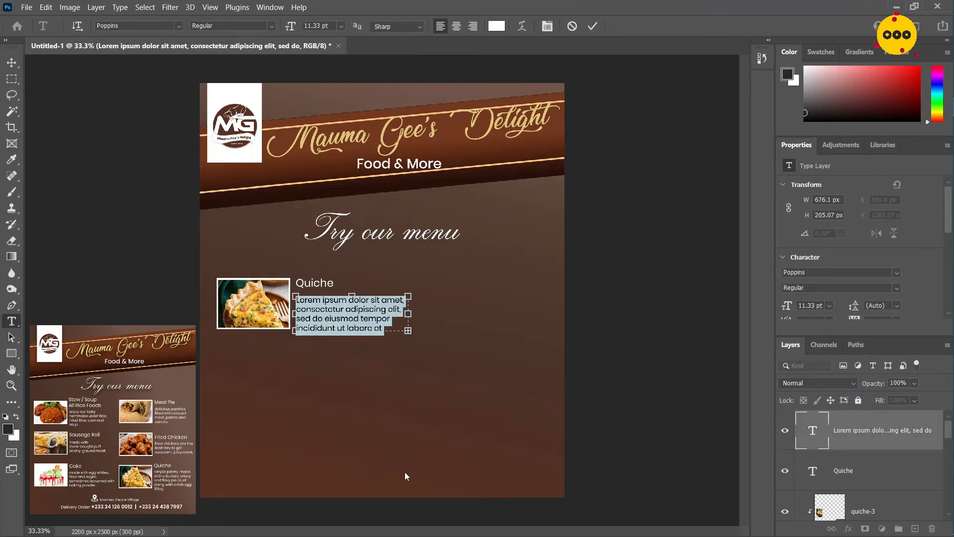
{"action": "type", "text": "simple pastry m"}
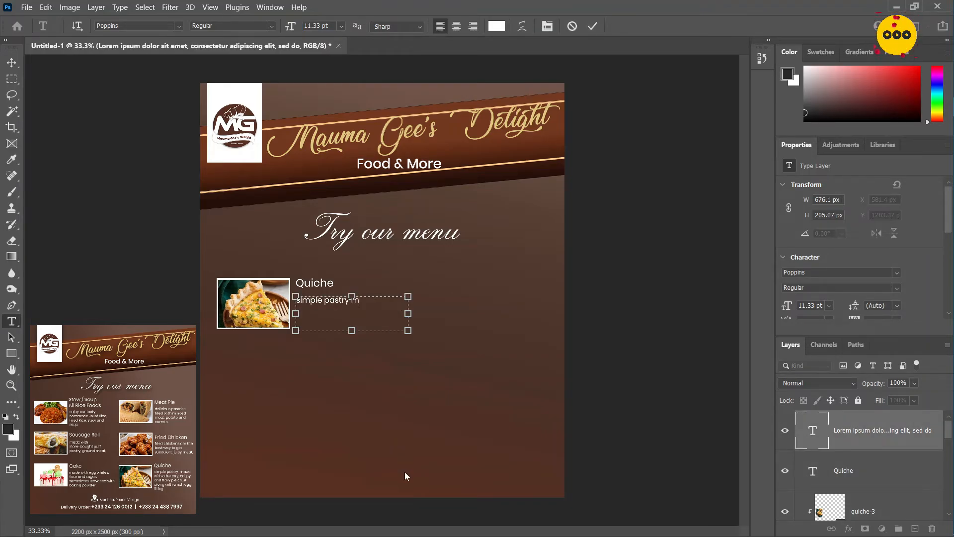
{"action": "type", "text": "ade wth a buttory, cripsy and flaky"}
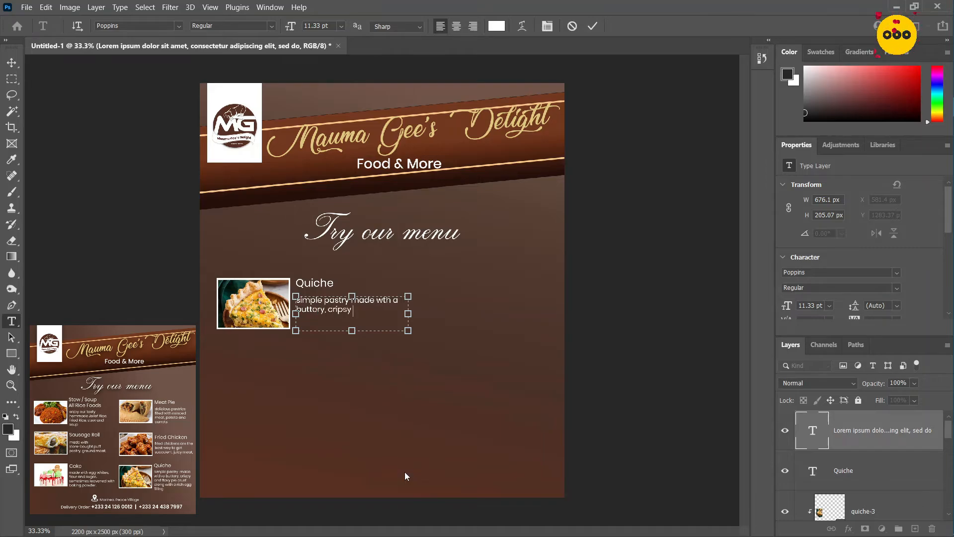
{"action": "type", "text": " pie crust along with a rich egg filling"}
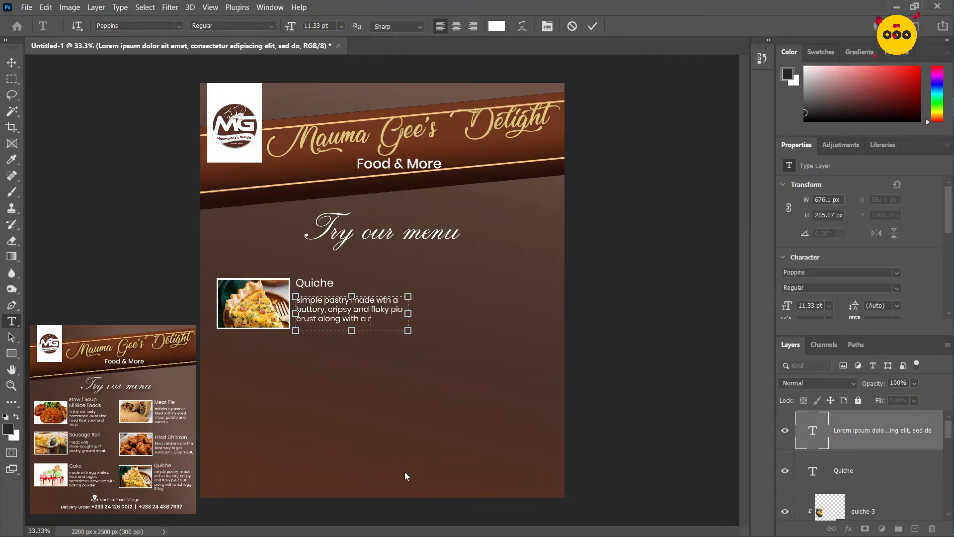
Narrow the quiche description box to about 594 px wide and nudge the description and title up beside the picture
{"action": "mouse_move", "coordinate": [408, 314]}
{"action": "left_mouse_down"}
{"action": "mouse_move", "coordinate": [383, 314]}
{"action": "mouse_move", "coordinate": [395, 318]}
{"action": "left_mouse_up"}
{"action": "left_click", "coordinate": [592, 27]}
{"action": "key", "text": "v"}
{"action": "key", "text": "Up"}
{"action": "key", "text": "Up"}
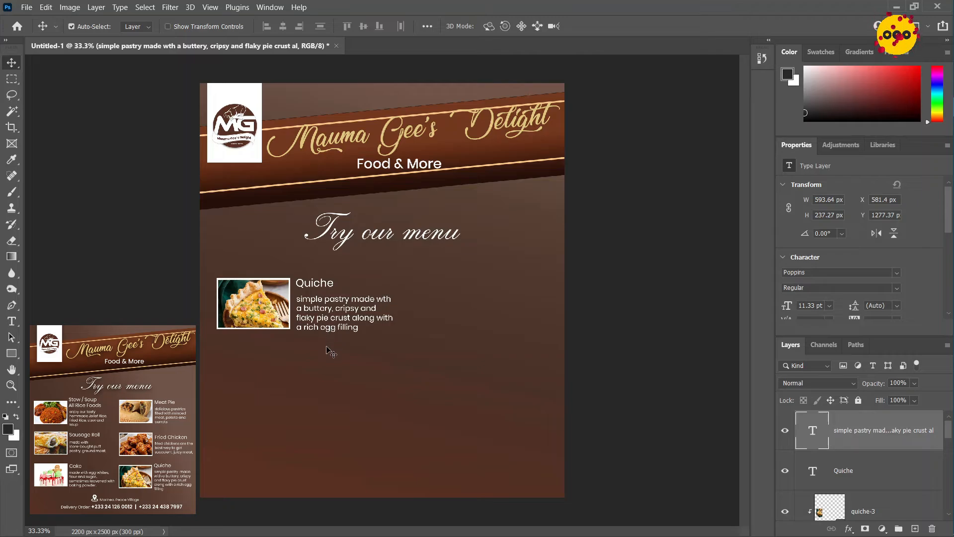
{"action": "left_click", "coordinate": [316, 278], "text": "shift"}
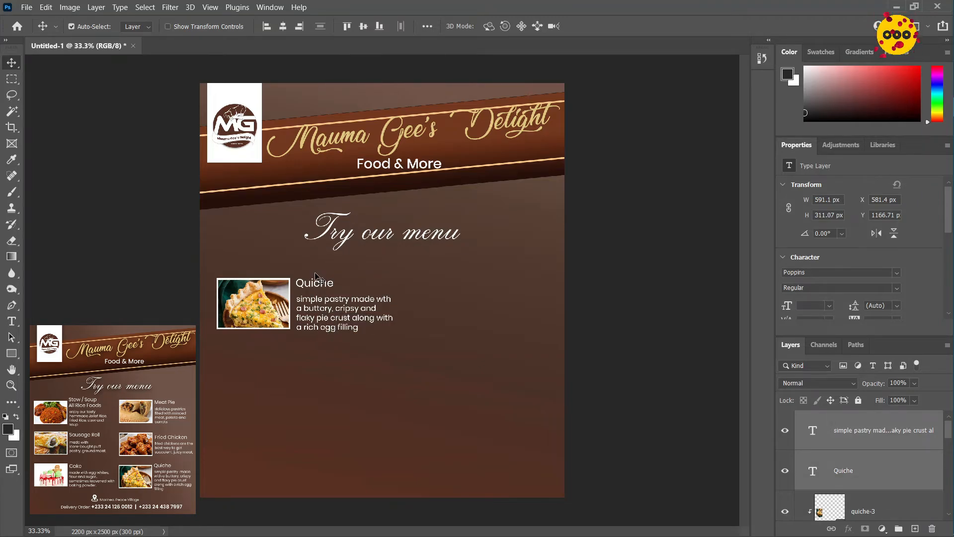
{"action": "key", "text": "shift+Up"}
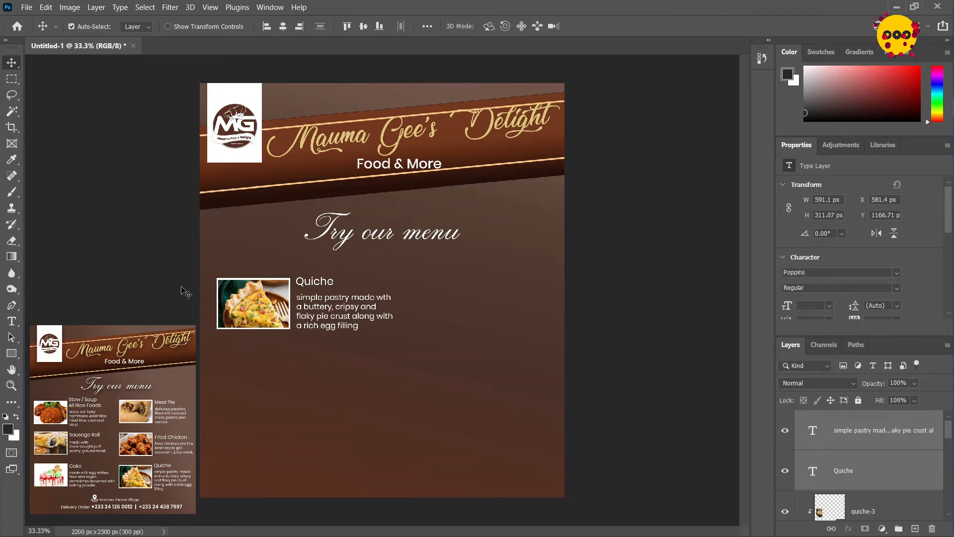
Duplicate the quiche picture, frame, title and description, and move the copy straight down to sit below the original as a second menu item
{"action": "left_click_drag", "start_coordinate": [166, 270], "coordinate": [401, 369]}
{"action": "key", "text": "ctrl+j"}
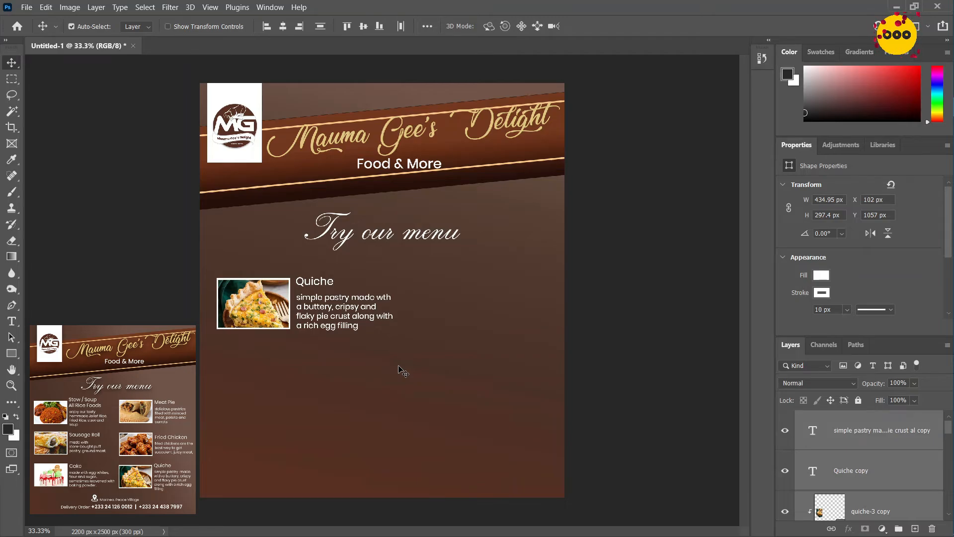
{"action": "key", "text": "shift+Down"}
{"action": "key", "text": "shift+Down"}
{"action": "key", "text": "shift+Down"}
{"action": "key", "text": "shift+Down"}
{"action": "key", "text": "shift+Down"}
{"action": "key", "text": "shift+Down"}
{"action": "key", "text": "shift+Down"}
{"action": "key", "text": "shift+Down"}
{"action": "key", "text": "shift+Down"}
{"action": "key", "text": "shift+Down"}
{"action": "key", "text": "shift+Down"}
{"action": "key", "text": "shift+Down"}
{"action": "key", "text": "shift+Down"}
{"action": "key", "text": "shift+Down"}
{"action": "key", "text": "shift+Down"}
{"action": "key", "text": "shift+Down"}
{"action": "key", "text": "shift+Down"}
{"action": "key", "text": "shift+Down"}
{"action": "key", "text": "shift+Down"}
{"action": "key", "text": "shift+Down"}
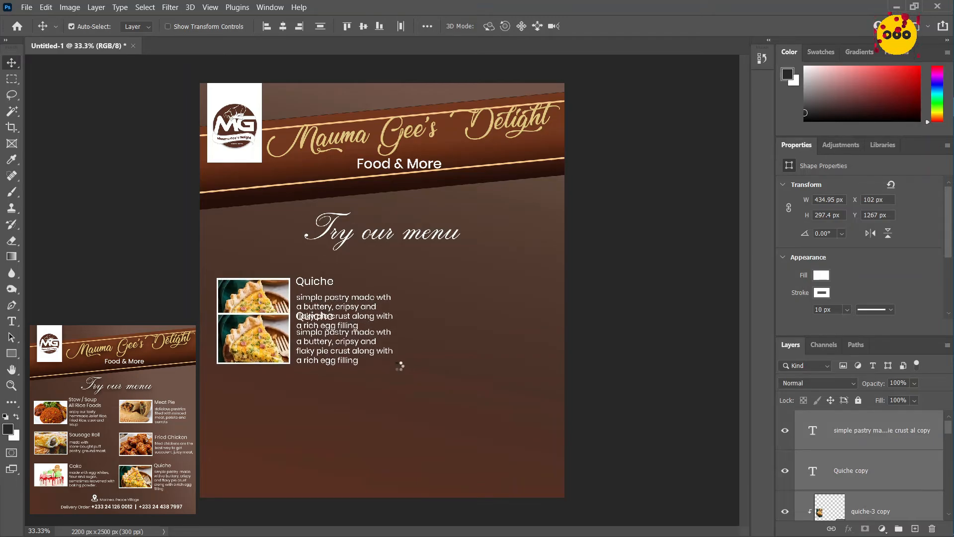
{"action": "key", "text": "shift+Down"}
{"action": "key", "text": "shift+Down"}
{"action": "key", "text": "shift+Down"}
{"action": "key", "text": "shift+Down"}
{"action": "key", "text": "shift+Down"}
{"action": "key", "text": "shift+Down"}
{"action": "key", "text": "shift+Down"}
{"action": "key", "text": "shift+Down"}
{"action": "key", "text": "shift+Down"}
{"action": "key", "text": "shift+Down"}
{"action": "key", "text": "shift+Down"}
{"action": "key", "text": "shift+Down"}
{"action": "key", "text": "shift+Down"}
{"action": "key", "text": "shift+Down"}
{"action": "key", "text": "shift+Down"}
{"action": "key", "text": "shift+Down"}
{"action": "key", "text": "shift+Down"}
{"action": "key", "text": "shift+Down"}
{"action": "key", "text": "shift+Down"}
{"action": "key", "text": "shift+Down"}
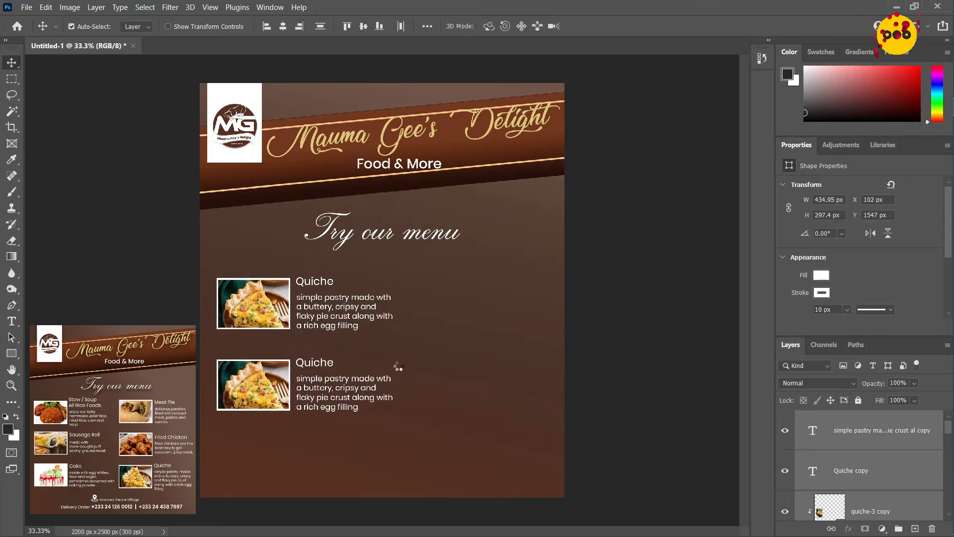
{"action": "key", "text": "shift+Down"}
{"action": "key", "text": "shift+Down"}
{"action": "key", "text": "shift+Down"}
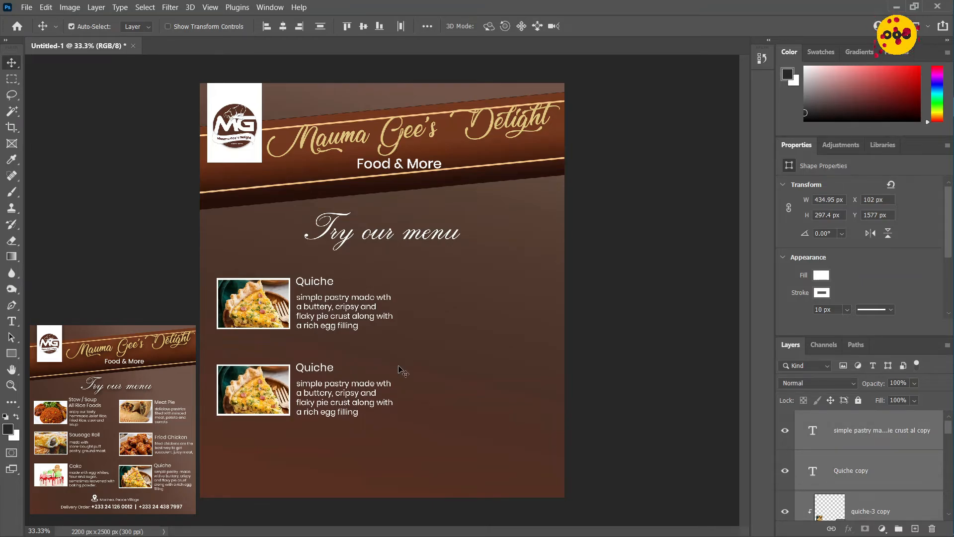
{"action": "key", "text": "shift+Up"}
{"action": "key", "text": "shift+Up"}
{"action": "key", "text": "shift+Up"}
{"action": "key", "text": "shift+Up"}
{"action": "key", "text": "shift+Up"}
{"action": "key", "text": "shift+Up"}
{"action": "key", "text": "shift+Up"}
{"action": "key", "text": "shift+Up"}
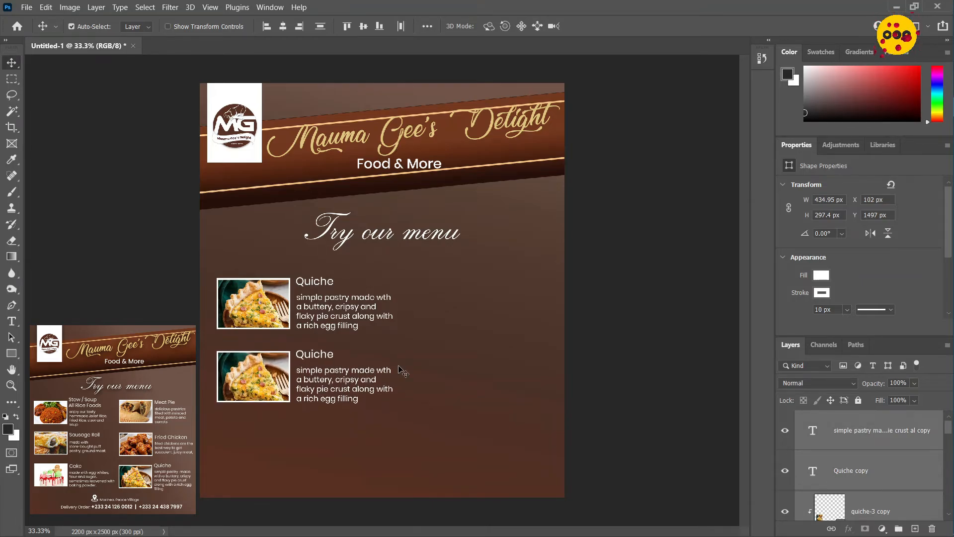
{"action": "key", "text": "shift+Down"}
Move both menu items together up and left, bringing their picture frames to X 62 px
{"action": "left_click_drag", "start_coordinate": [203, 415], "coordinate": [455, 275]}
{"action": "key", "text": "shift+Up"}
{"action": "key", "text": "shift+Up"}
{"action": "key", "text": "shift+Up"}
{"action": "key", "text": "shift+Up"}
{"action": "key", "text": "shift+Up"}
{"action": "key", "text": "shift+Up"}
{"action": "key", "text": "shift+Up"}
{"action": "key", "text": "shift+Up"}
{"action": "key", "text": "shift+Left"}
{"action": "key", "text": "shift+Left"}
{"action": "key", "text": "shift+Left"}
{"action": "key", "text": "shift+Left"}
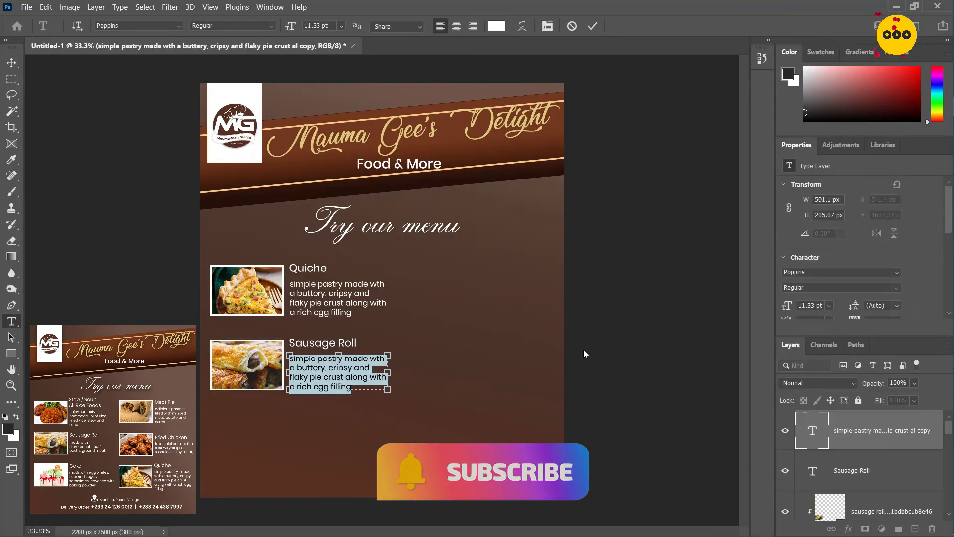
Replace the Sausage Roll item's description with "made with store-bought puff pastry, ground meat"
{"action": "type", "text": "made with store-bought puff pastry, ground mo"}
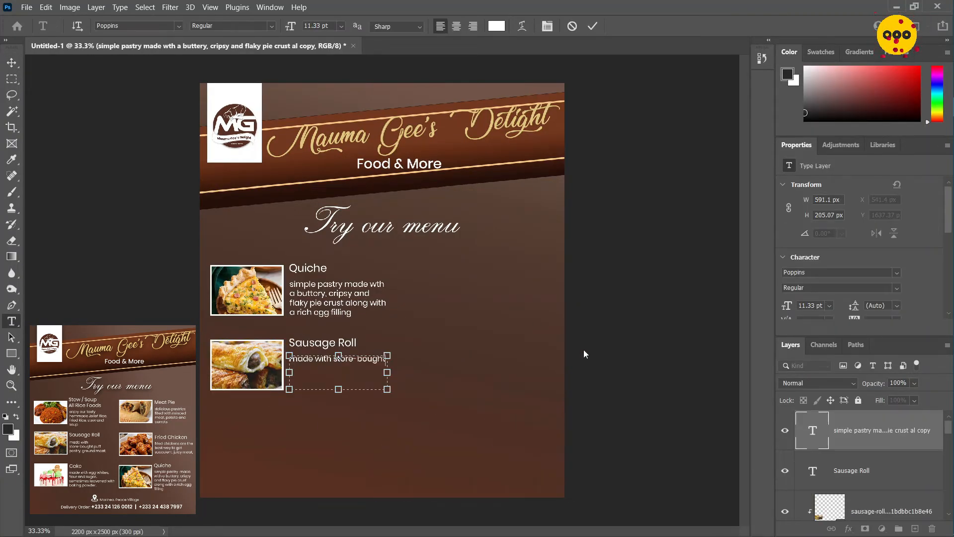
{"action": "type", "text": "at"}
{"action": "key", "text": "ctrl+Return"}
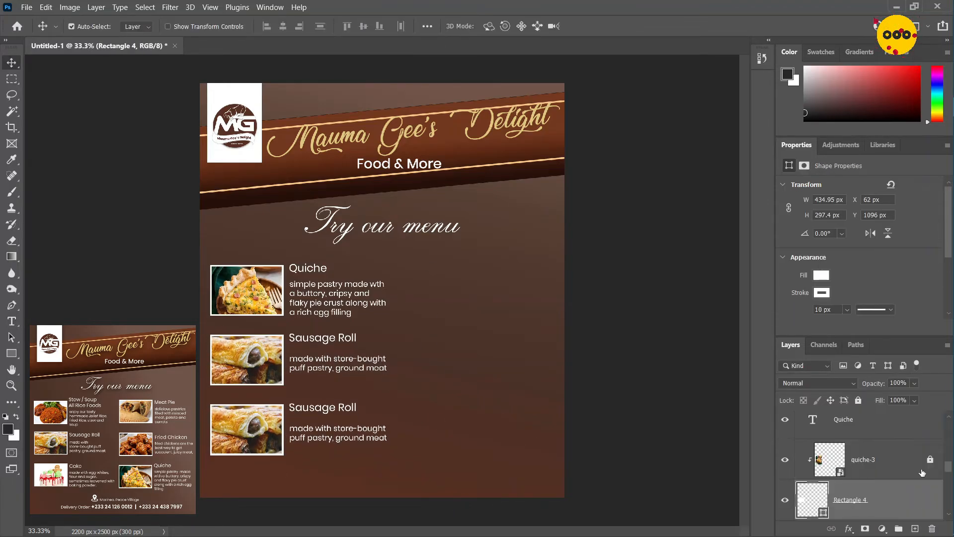
Copy the Quiche and top Sausage Roll items into a second column on the flyer's right half
{"action": "left_click_drag", "start_coordinate": [203, 246], "coordinate": [391, 365], "text": "ctrl"}
{"action": "left_click_drag", "start_coordinate": [222, 363], "coordinate": [387, 365], "text": "ctrl+alt"}
{"action": "key", "text": "shift+Right"}
{"action": "key", "text": "shift+Right"}
{"action": "key", "text": "shift+Right"}
{"action": "key", "text": "shift+Right"}
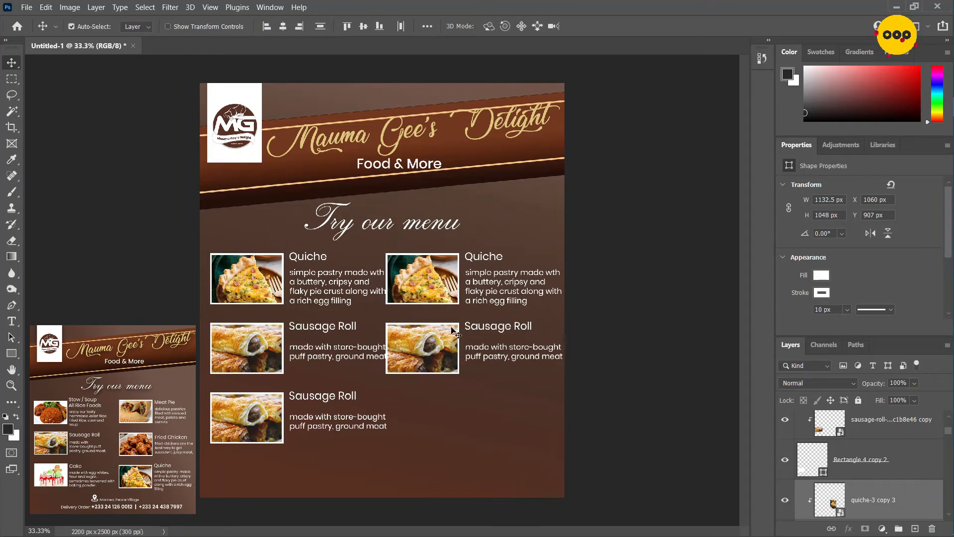
Narrow the description boxes of the three first-column items so their text stays clear of the second column
{"action": "double_click", "coordinate": [328, 282]}
{"action": "mouse_move", "coordinate": [390, 286]}
{"action": "left_mouse_down"}
{"action": "mouse_move", "coordinate": [372, 286]}
{"action": "mouse_move", "coordinate": [381, 286]}
{"action": "left_mouse_up"}
{"action": "key", "text": "ctrl+Return"}
{"action": "double_click", "coordinate": [328, 352]}
{"action": "left_click_drag", "start_coordinate": [390, 360], "coordinate": [382, 360]}
{"action": "key", "text": "ctrl+Return"}
{"action": "double_click", "coordinate": [338, 421]}
{"action": "left_click_drag", "start_coordinate": [389, 413], "coordinate": [368, 410]}
Retitle the two second-column items "Meat Pie" and "Fried Chicken"
{"action": "double_click", "coordinate": [480, 257]}
{"action": "type", "text": "Meat Pie"}
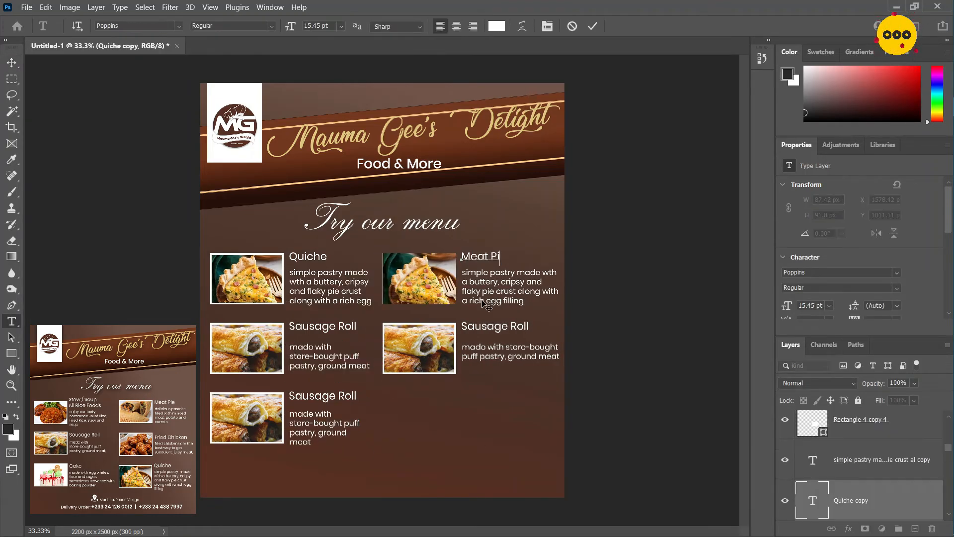
{"action": "double_click", "coordinate": [495, 327]}
{"action": "type", "text": "Fried Chicken"}
Replace the Meat Pie description with "delicious pastries filled with minced meat potato and carrots"
{"action": "double_click", "coordinate": [510, 287]}
{"action": "type", "text": "delicious pastries filled with minced meat potato and carrots"}
{"action": "key", "text": "ctrl+Return"}
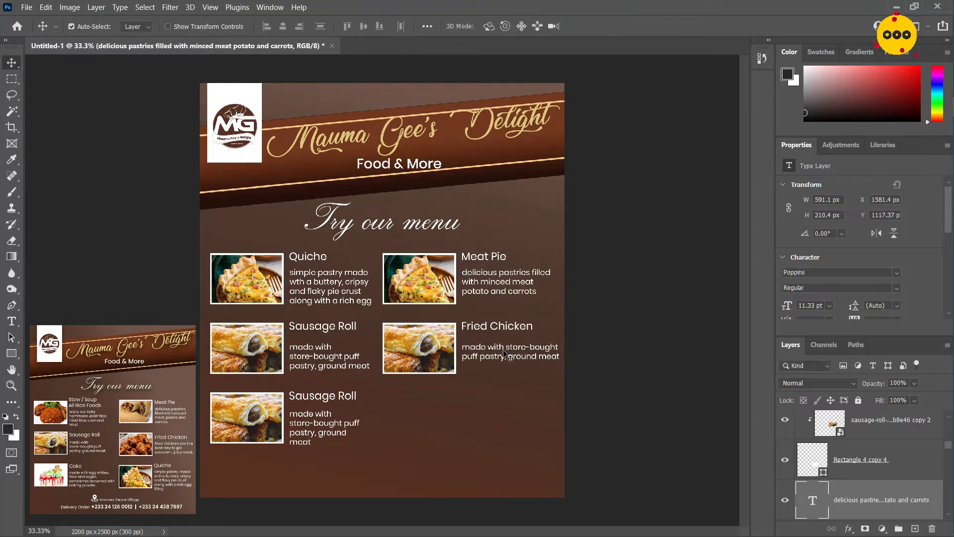
Replace the Fried Chicken description with "fried chickens are the best way to get succulent, juicy meat."
{"action": "double_click", "coordinate": [510, 356]}
{"action": "type", "text": "fried chickens are the best way to get succulent, juicy meat."}
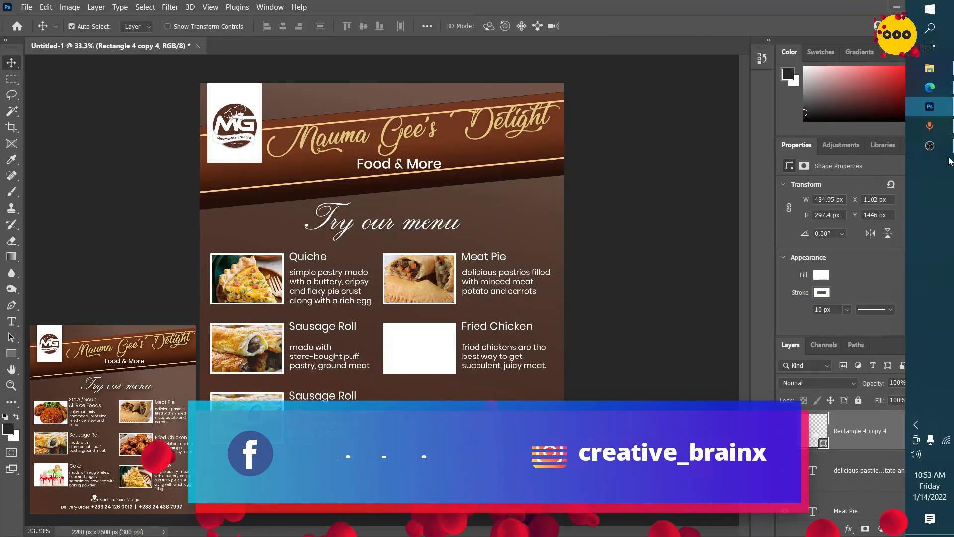
Place the fried chicken image from the Food Flyer folder and clip it to the frame beside the Fried Chicken title
{"action": "left_click", "coordinate": [930, 68]}
{"action": "left_click_drag", "start_coordinate": [155, 150], "coordinate": [382, 298]}
{"action": "left_click", "coordinate": [598, 27]}
{"action": "right_click", "coordinate": [879, 430]}
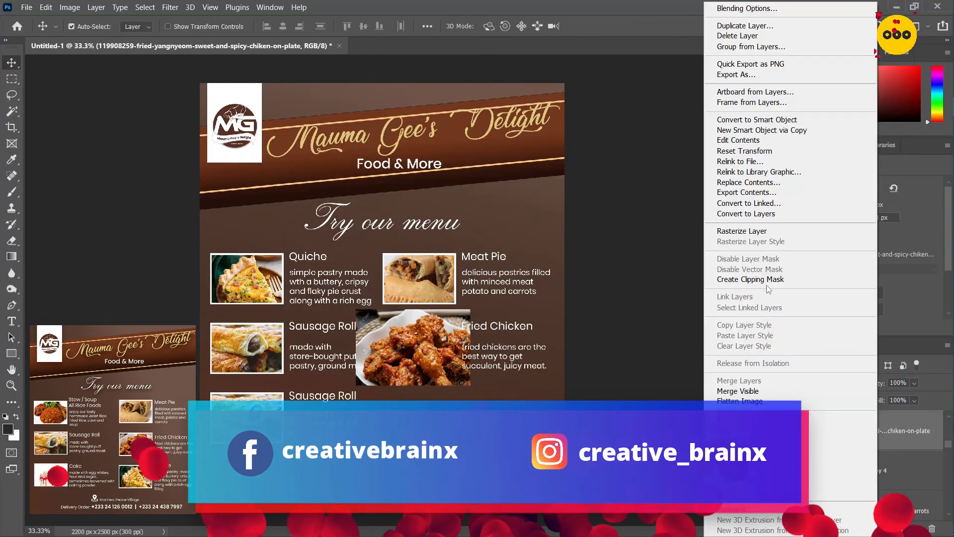
{"action": "left_click", "coordinate": [750, 279]}
Place the FunCakes drip cake image, clip it to the first column's third frame and scale it to fit
{"action": "left_click_drag", "start_coordinate": [220, 150], "coordinate": [382, 299]}
{"action": "left_click", "coordinate": [598, 27]}
{"action": "right_click", "coordinate": [880, 430]}
{"action": "left_click", "coordinate": [750, 280]}
{"action": "key", "text": "ctrl+t"}
{"action": "left_click", "coordinate": [596, 26]}
Retitle the first column's third menu item "Cake"
{"action": "double_click", "coordinate": [326, 396]}
{"action": "type", "text": "Cake"}
{"action": "key", "text": "ctrl+Return"}
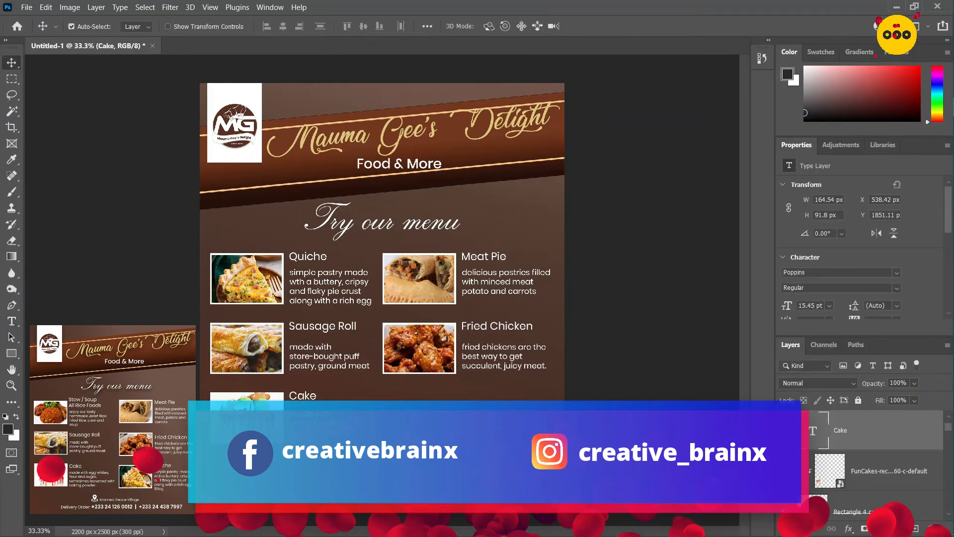
Replace the Cake description with "made with eggg whites, flour and sugar, sometimes leavened with baking powder."
{"action": "double_click", "coordinate": [326, 423]}
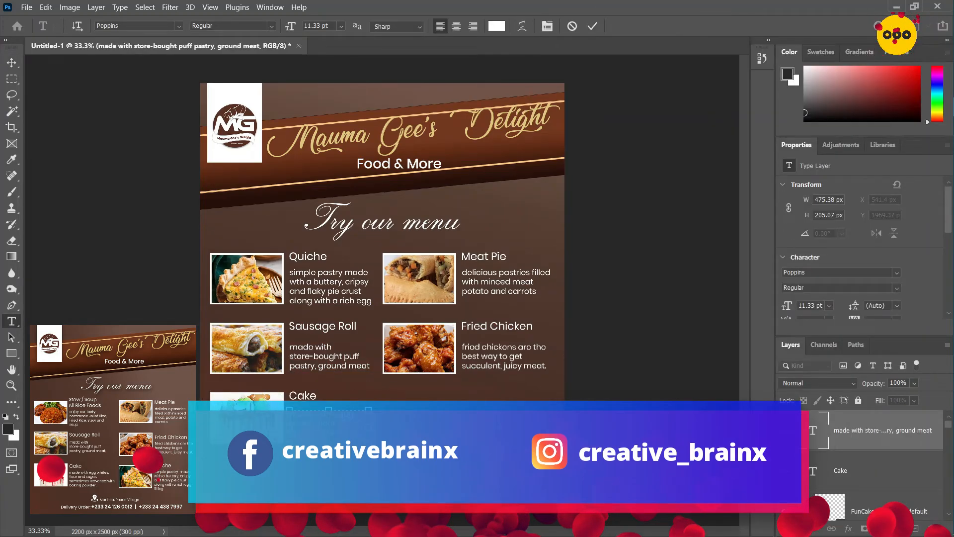
{"action": "left_click_drag", "start_coordinate": [369, 410], "coordinate": [382, 406]}
{"action": "key", "text": "ctrl+Return"}
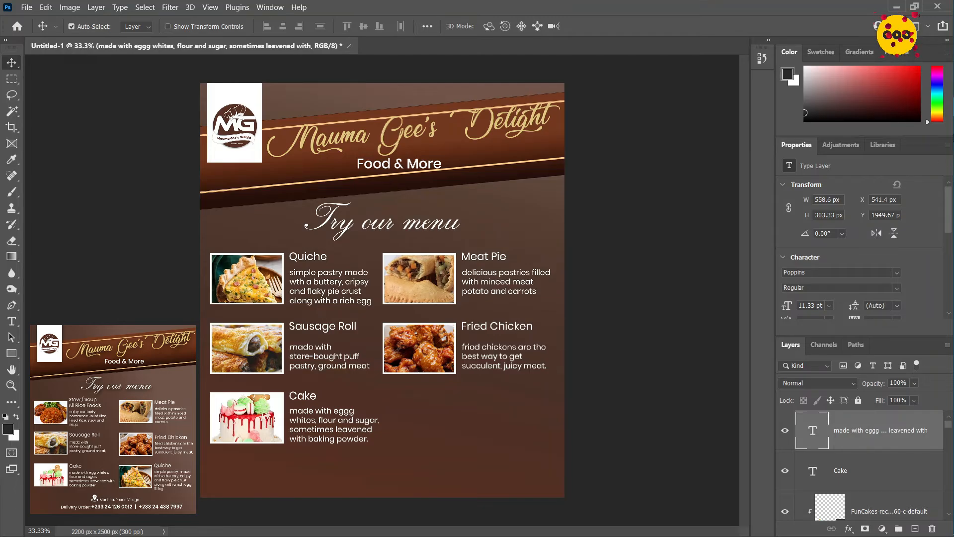
Place the placeholder location pin image near the flyer's bottom edge, below the Cake description
{"action": "mouse_move", "coordinate": [931, 94]}
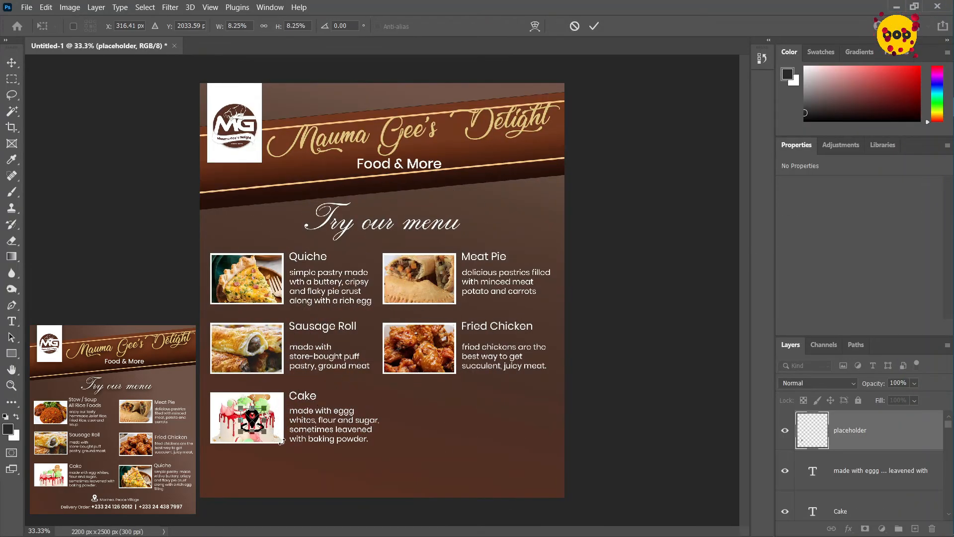
{"action": "left_click_drag", "start_coordinate": [252, 419], "coordinate": [343, 469]}
{"action": "left_click", "coordinate": [594, 26]}
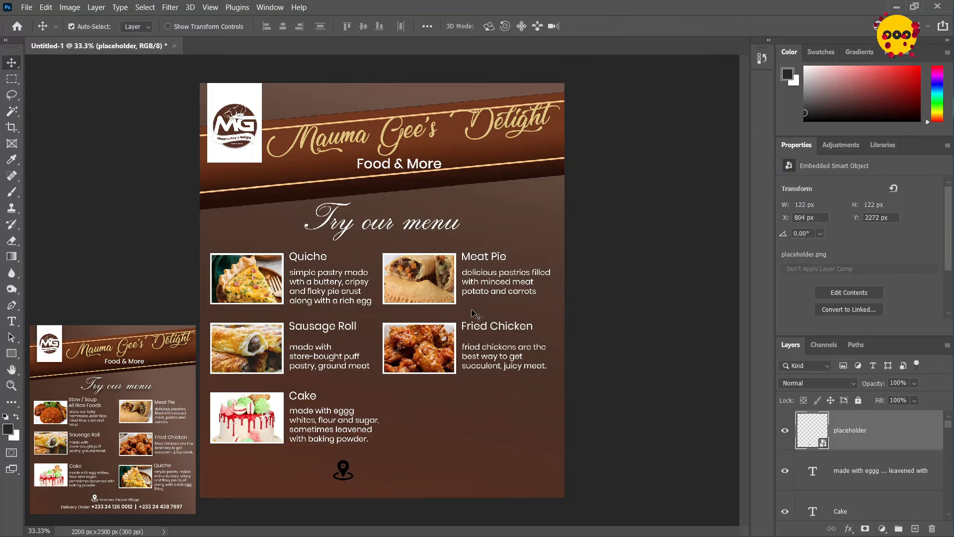
Apply a white (ffffff) Color Overlay to the placeholder pin layer
{"action": "right_click", "coordinate": [895, 435]}
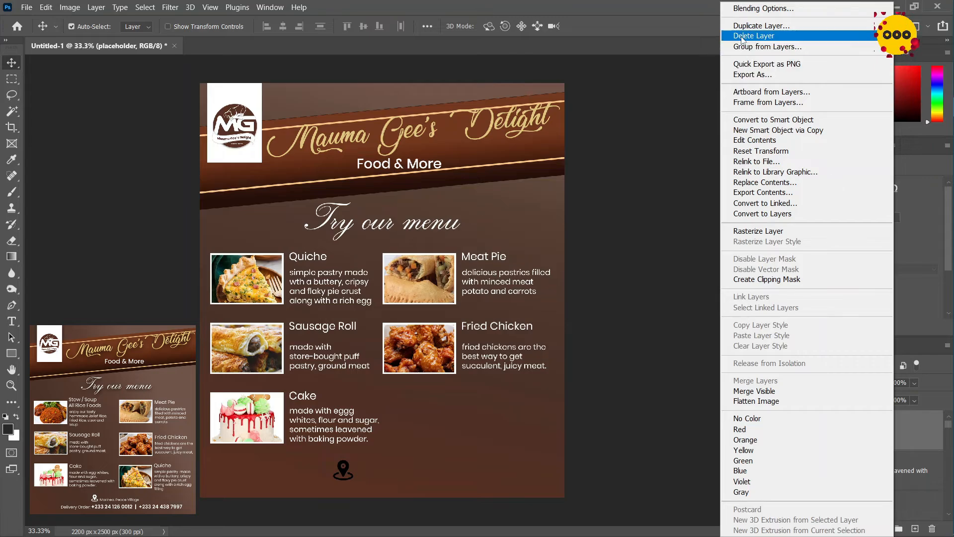
{"action": "left_click", "coordinate": [764, 8]}
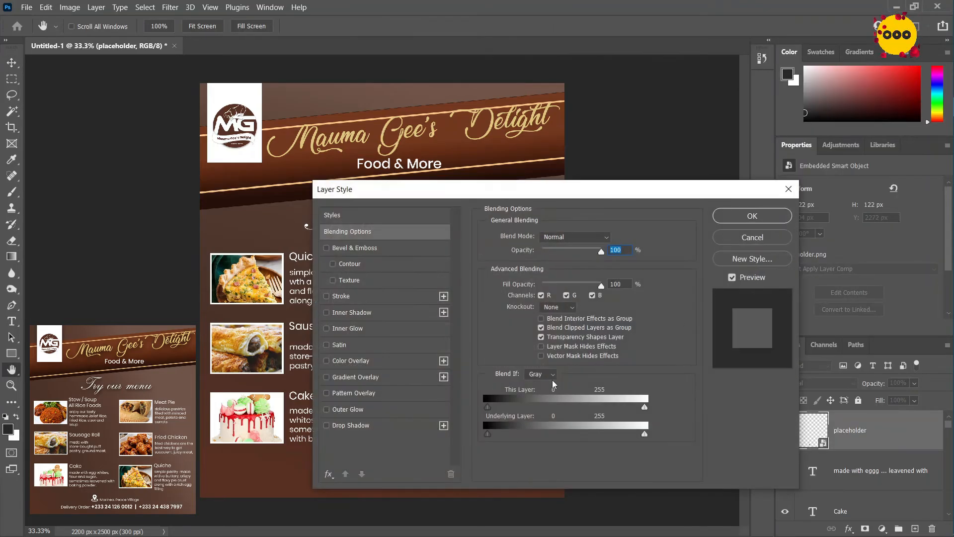
{"action": "left_click", "coordinate": [353, 362]}
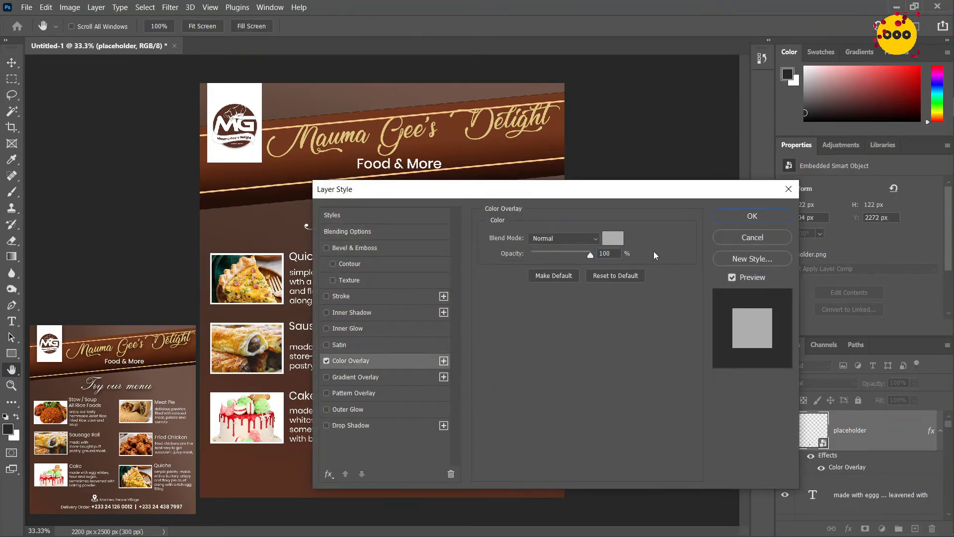
{"action": "left_click", "coordinate": [611, 240]}
{"action": "type", "text": "ffffff"}
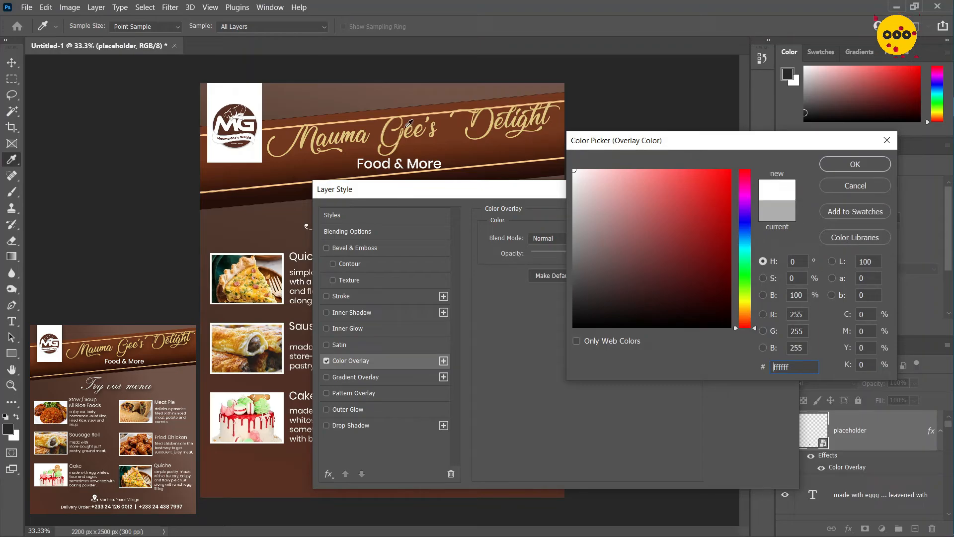
{"action": "left_click", "coordinate": [854, 165]}
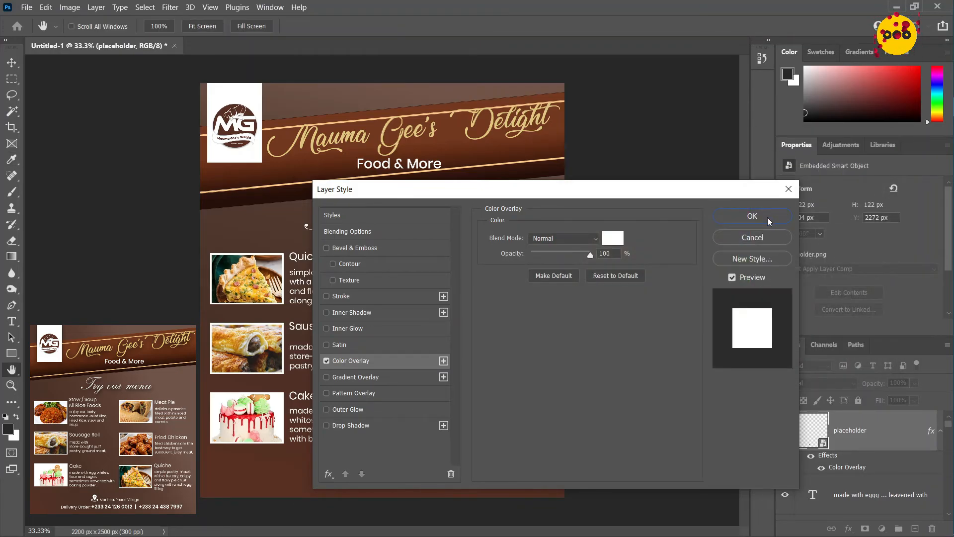
{"action": "left_click_drag", "start_coordinate": [625, 197], "coordinate": [632, 112]}
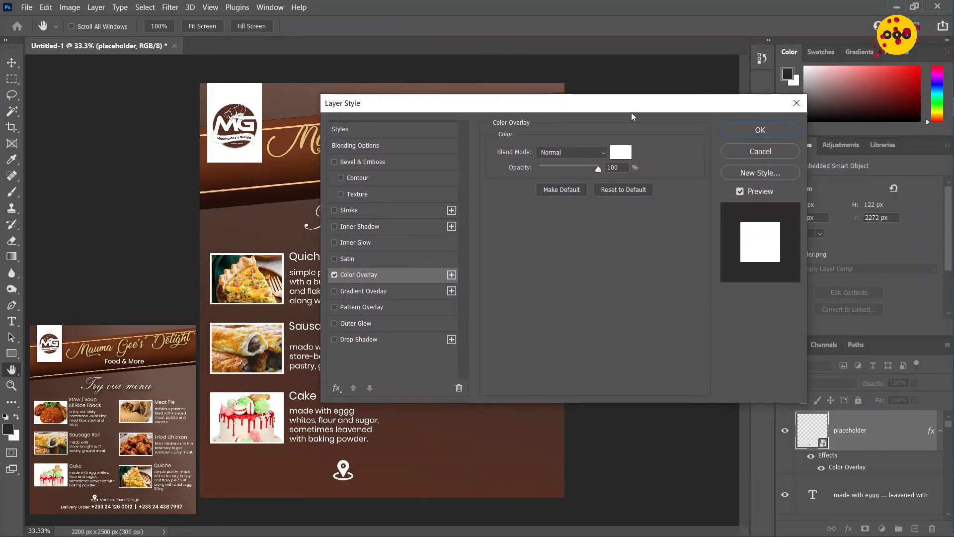
{"action": "left_click", "coordinate": [747, 133]}
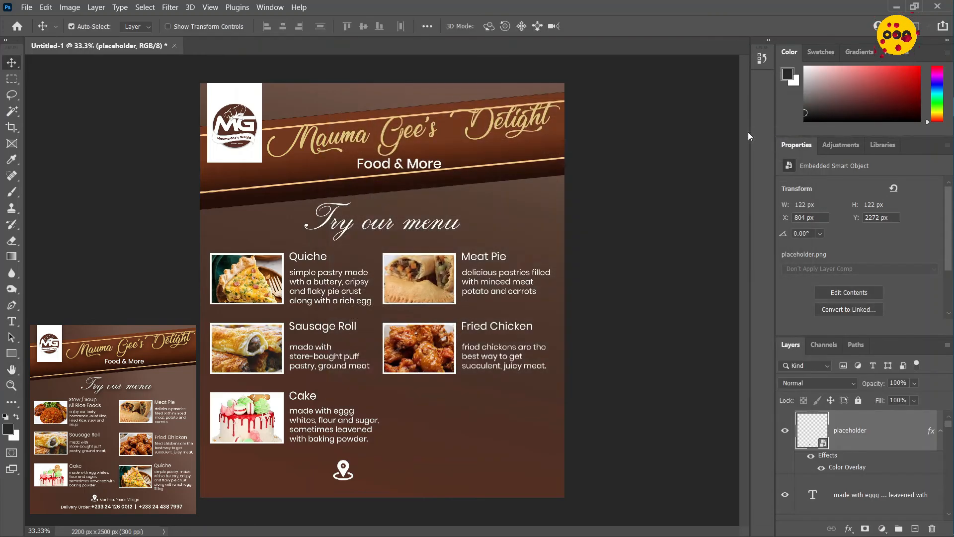
Scale the location pin down to 77 × 77 px
{"action": "key", "text": "ctrl+plus"}
{"action": "key", "text": "ctrl+plus"}
{"action": "scroll", "coordinate": [319, 348], "scroll_direction": "down", "scroll_amount": 5}
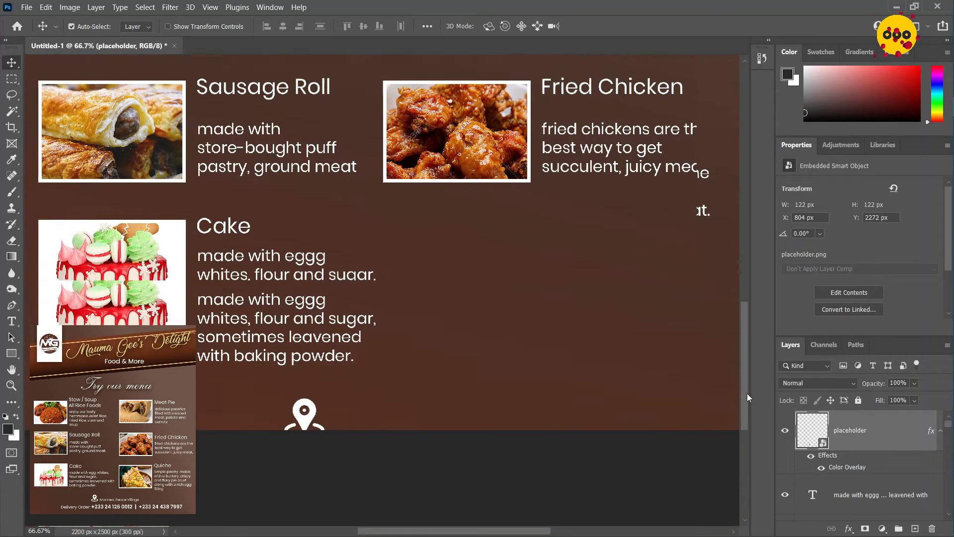
{"action": "key", "text": "ctrl+t"}
{"action": "key", "text": "Return"}
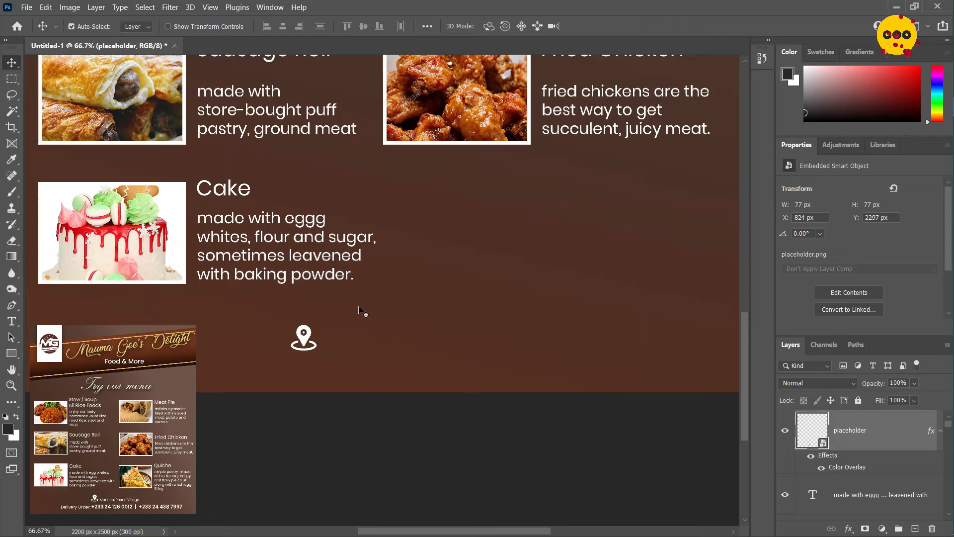
Add the business's location as a text line beside the location pin
{"action": "key", "text": "ctrl+0"}
{"action": "key", "text": "t"}
{"action": "left_click", "coordinate": [360, 492]}
{"action": "type", "text": "Manhea Peace Village"}
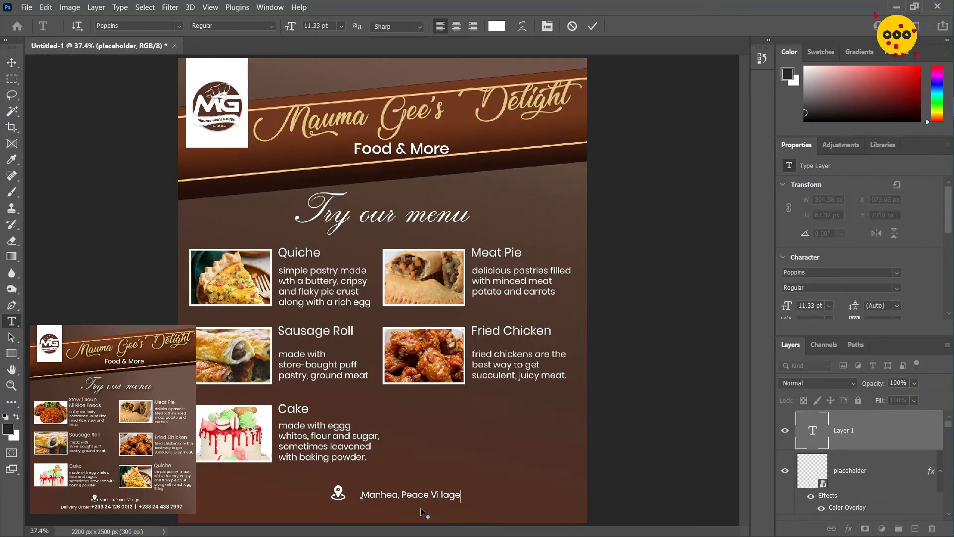
{"action": "key", "text": "ctrl+Return"}
Nudge the location text closer to the pin, then shift the pin and text together right and up
{"action": "key", "text": "v"}
{"action": "key", "text": "shift+Left"}
{"action": "key", "text": "shift+Left"}
{"action": "key", "text": "shift+Left"}
{"action": "key", "text": "shift+Left"}
{"action": "key", "text": "shift+Left"}
{"action": "left_click_drag", "start_coordinate": [470, 474], "coordinate": [320, 503]}
{"action": "key", "text": "shift+Right"}
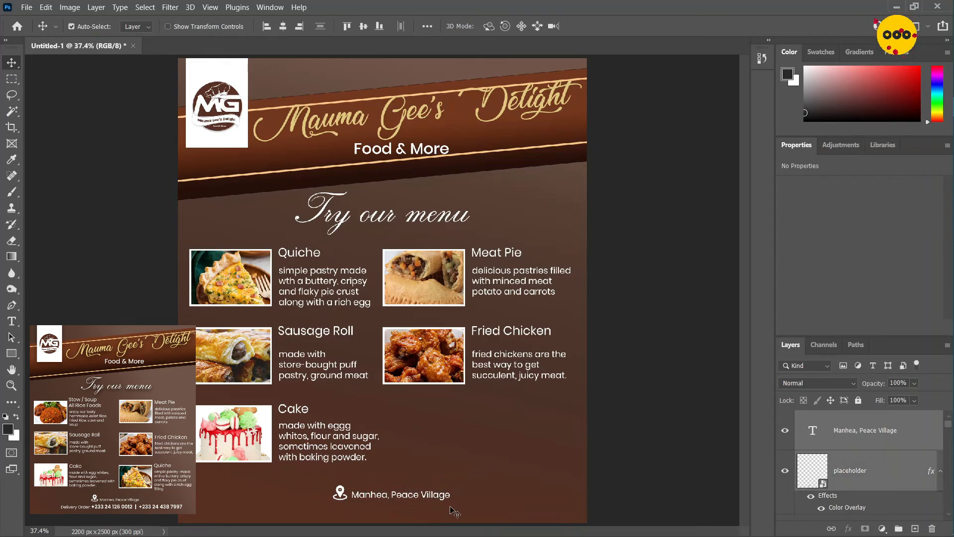
{"action": "key", "text": "shift+Up"}
{"action": "key", "text": "shift+Up"}
Add a "Delivery Order" text line below the location, followed by the two contact phone numbers separated by a vertical bar
{"action": "left_click", "coordinate": [401, 492]}
{"action": "key", "text": "t"}
{"action": "left_click", "coordinate": [315, 509]}
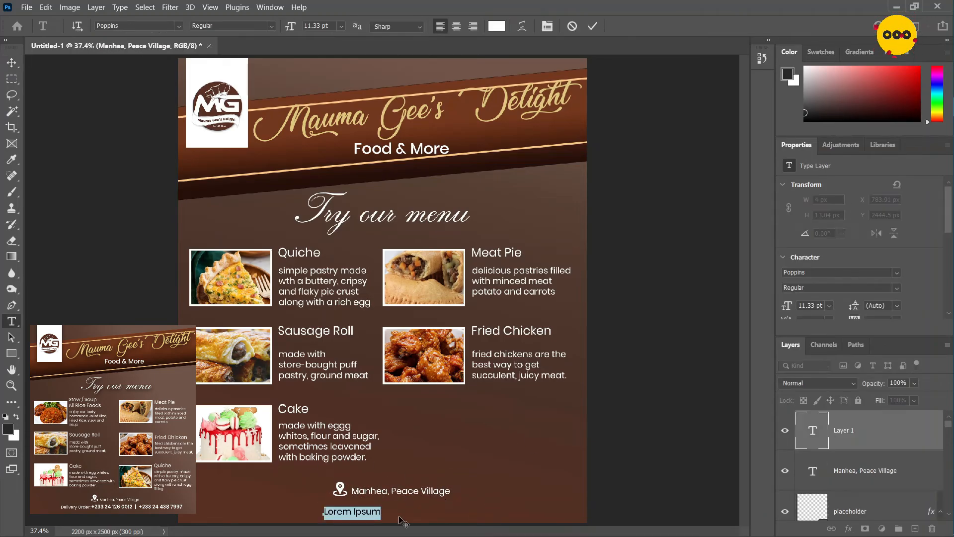
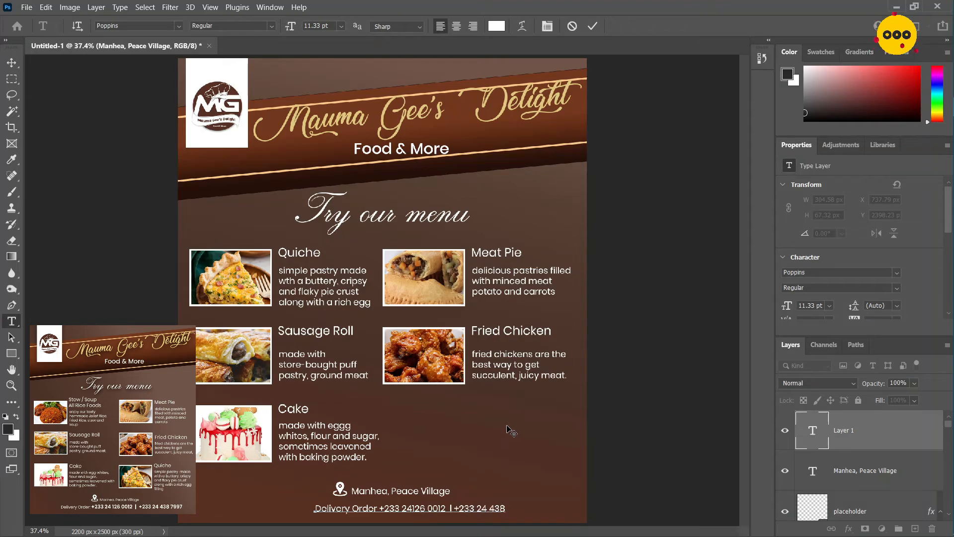
Set the phone numbers in the delivery line to 16 pt Poppins SemiBold
{"action": "key", "text": "ctrl+shift+Left"}
{"action": "key", "text": "ctrl+shift+Left"}
{"action": "key", "text": "ctrl+shift+Left"}
{"action": "key", "text": "ctrl+shift+Left"}
{"action": "key", "text": "ctrl+shift+Left"}
{"action": "key", "text": "ctrl+shift+Left"}
{"action": "key", "text": "ctrl+shift+Left"}
{"action": "key", "text": "ctrl+shift+Left"}
{"action": "double_click", "coordinate": [315, 27]}
{"action": "type", "text": "16"}
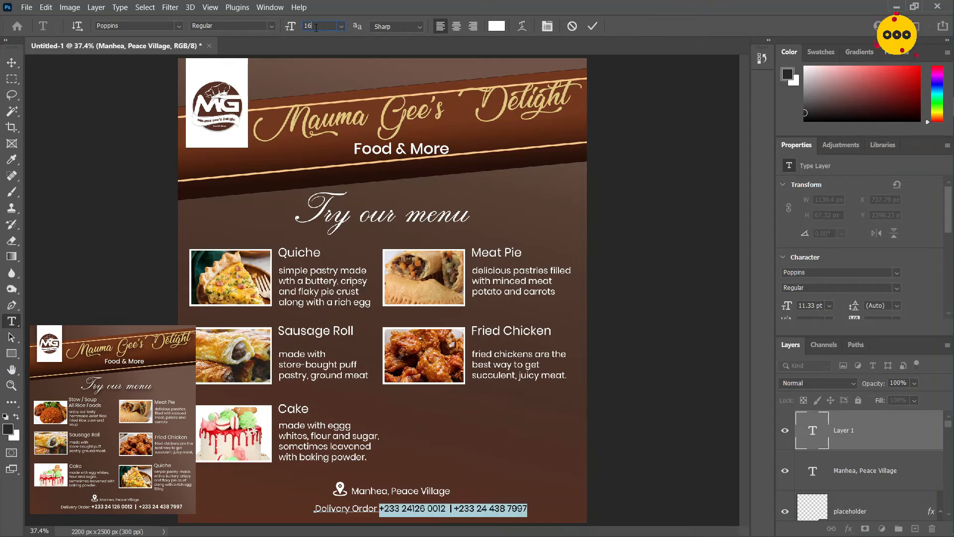
{"action": "key", "text": "Return"}
{"action": "left_click", "coordinate": [271, 26]}
{"action": "left_click", "coordinate": [227, 141]}
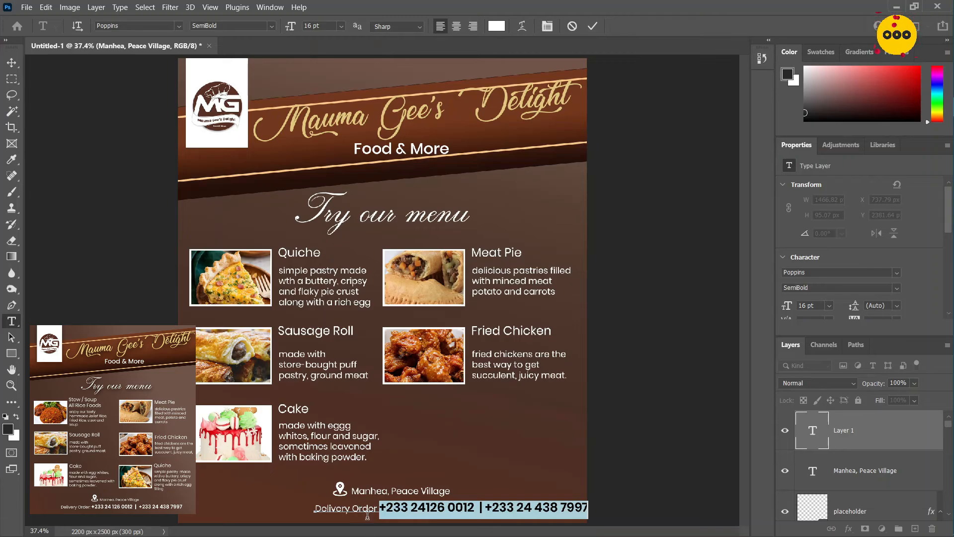
Enlarge the "Delivery Order" label, shift the line toward the flyer's centre and adjust the spacing around the bar between the phone numbers
{"action": "left_click_drag", "start_coordinate": [379, 512], "coordinate": [307, 511]}
{"action": "key", "text": "ctrl+shift+period"}
{"action": "left_click_drag", "start_coordinate": [466, 522], "coordinate": [408, 522]}
{"action": "left_click", "coordinate": [435, 508]}
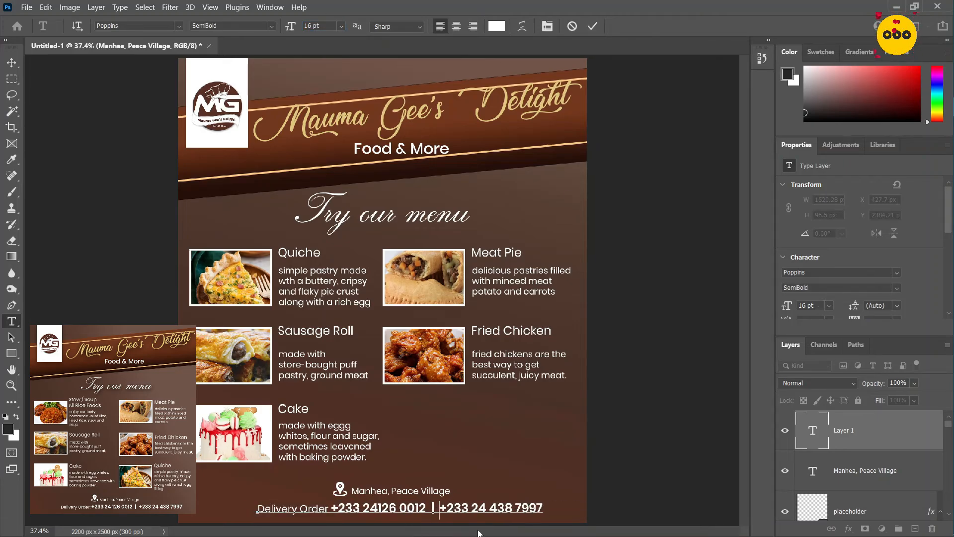
{"action": "key", "text": "ctrl+Return"}
Nudge the delivery line and the location pin with its text up, and shift the location further right
{"action": "key", "text": "v"}
{"action": "key", "text": "shift+Up"}
{"action": "key", "text": "shift+Up"}
{"action": "left_click_drag", "start_coordinate": [322, 475], "coordinate": [370, 490]}
{"action": "left_click", "coordinate": [403, 508]}
{"action": "key", "text": "shift+Up"}
{"action": "key", "text": "shift+Right"}
{"action": "key", "text": "shift+Right"}
{"action": "key", "text": "shift+Right"}
{"action": "key", "text": "shift+Right"}
{"action": "key", "text": "shift+Right"}
{"action": "key", "text": "shift+Right"}
Nudge all menu photos and captions slightly up, along with the "Try our menu" heading
{"action": "left_click_drag", "start_coordinate": [270, 462], "coordinate": [481, 250]}
{"action": "key", "text": "shift+Up"}
{"action": "key", "text": "shift+Up"}
{"action": "left_click", "coordinate": [335, 219]}
{"action": "key", "text": "shift+Up"}
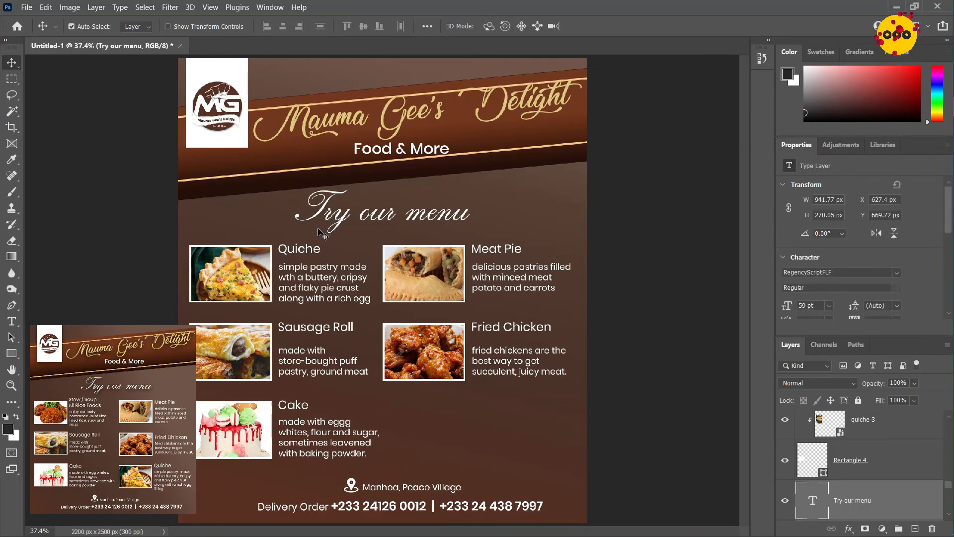
Add a black drop shadow to the "Mauma Gee's Delight" title with 41% opacity, 90° angle, 20 px distance and 38 px size
{"action": "left_click", "coordinate": [339, 123]}
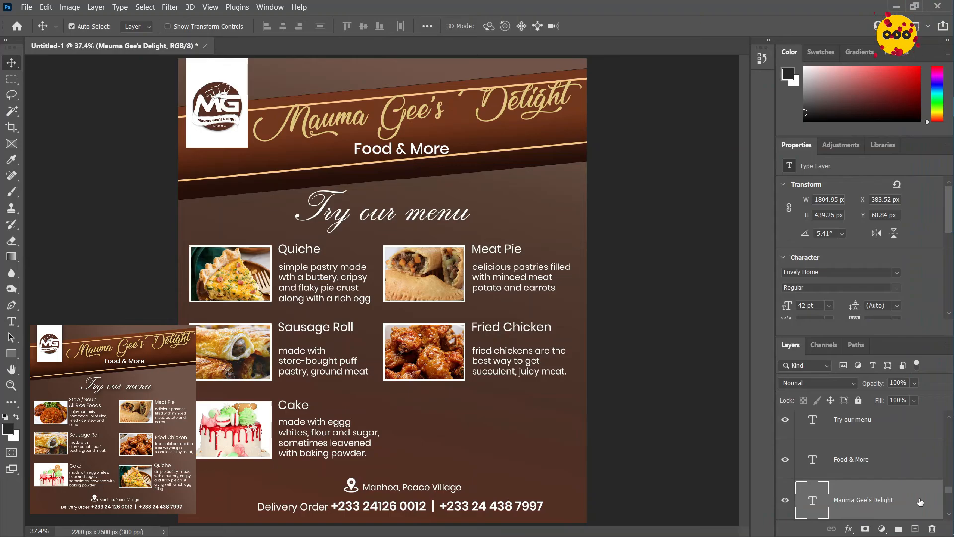
{"action": "right_click", "coordinate": [920, 501]}
{"action": "left_click", "coordinate": [741, 109]}
{"action": "left_click_drag", "start_coordinate": [448, 100], "coordinate": [656, 89]}
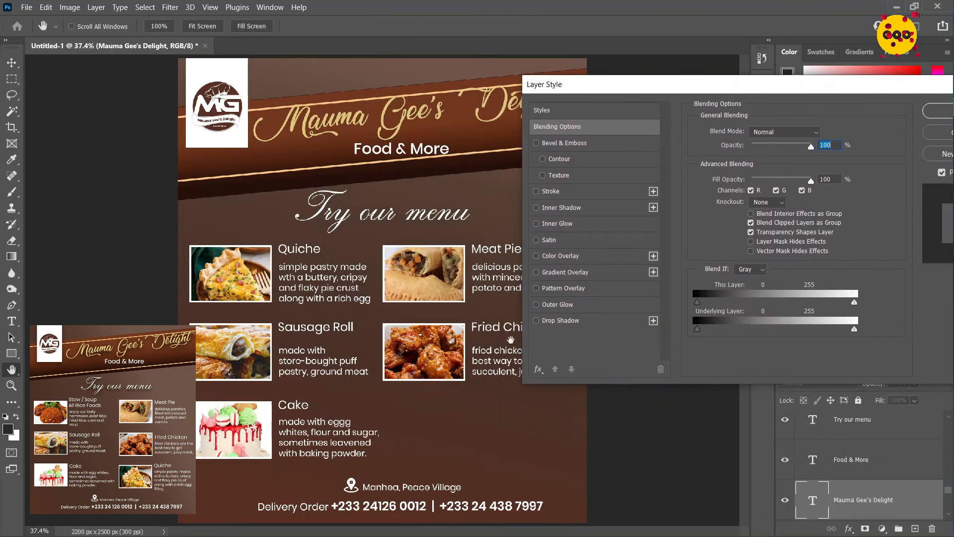
{"action": "left_click", "coordinate": [537, 321]}
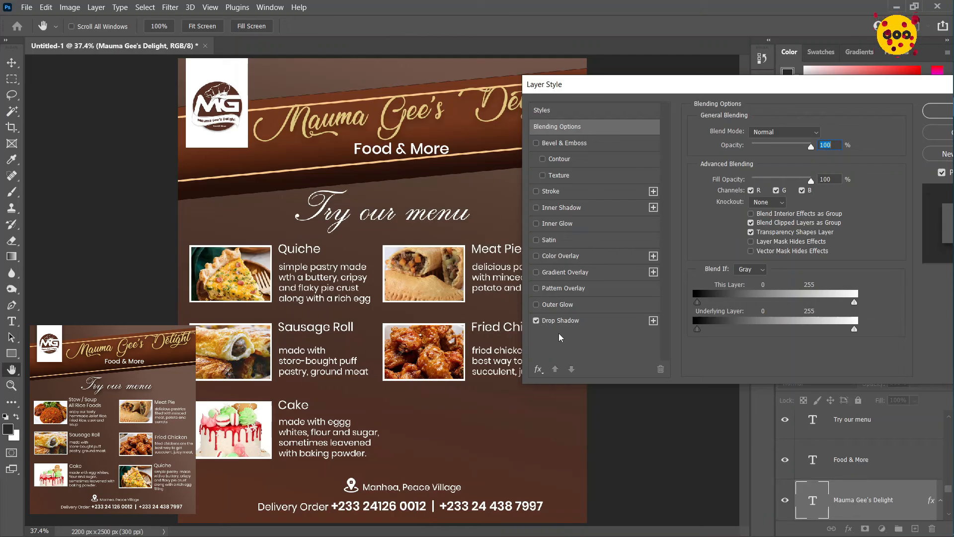
{"action": "left_click", "coordinate": [570, 322]}
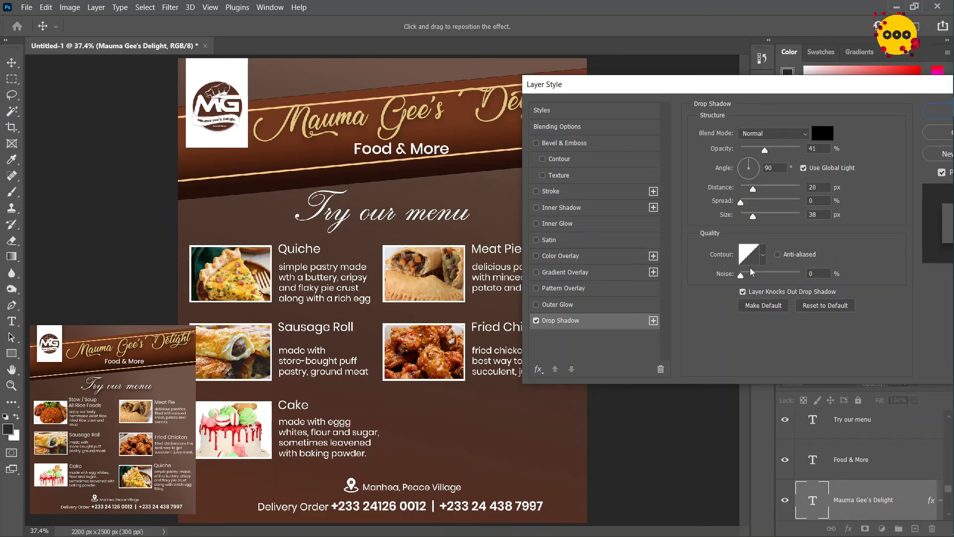
{"action": "left_click_drag", "start_coordinate": [796, 90], "coordinate": [585, 142]}
{"action": "left_click", "coordinate": [738, 162]}
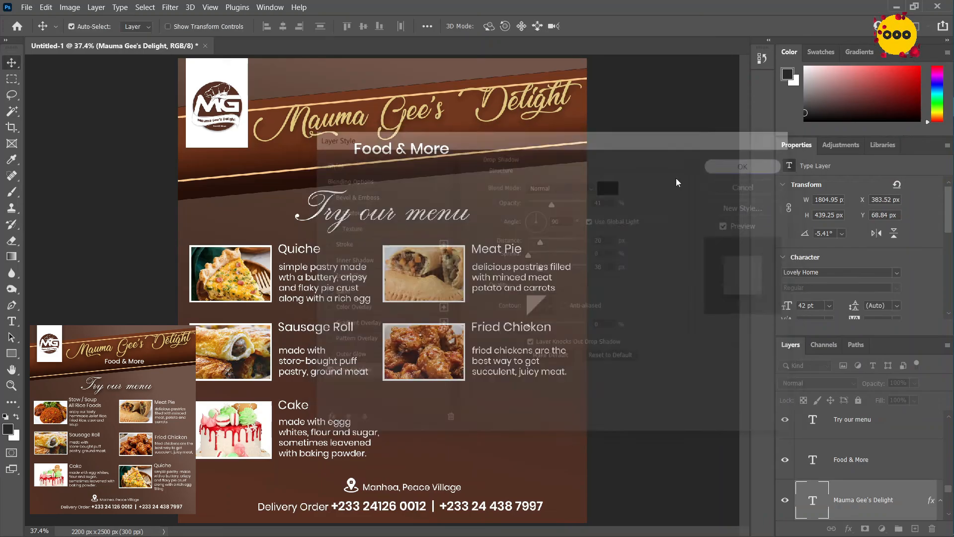